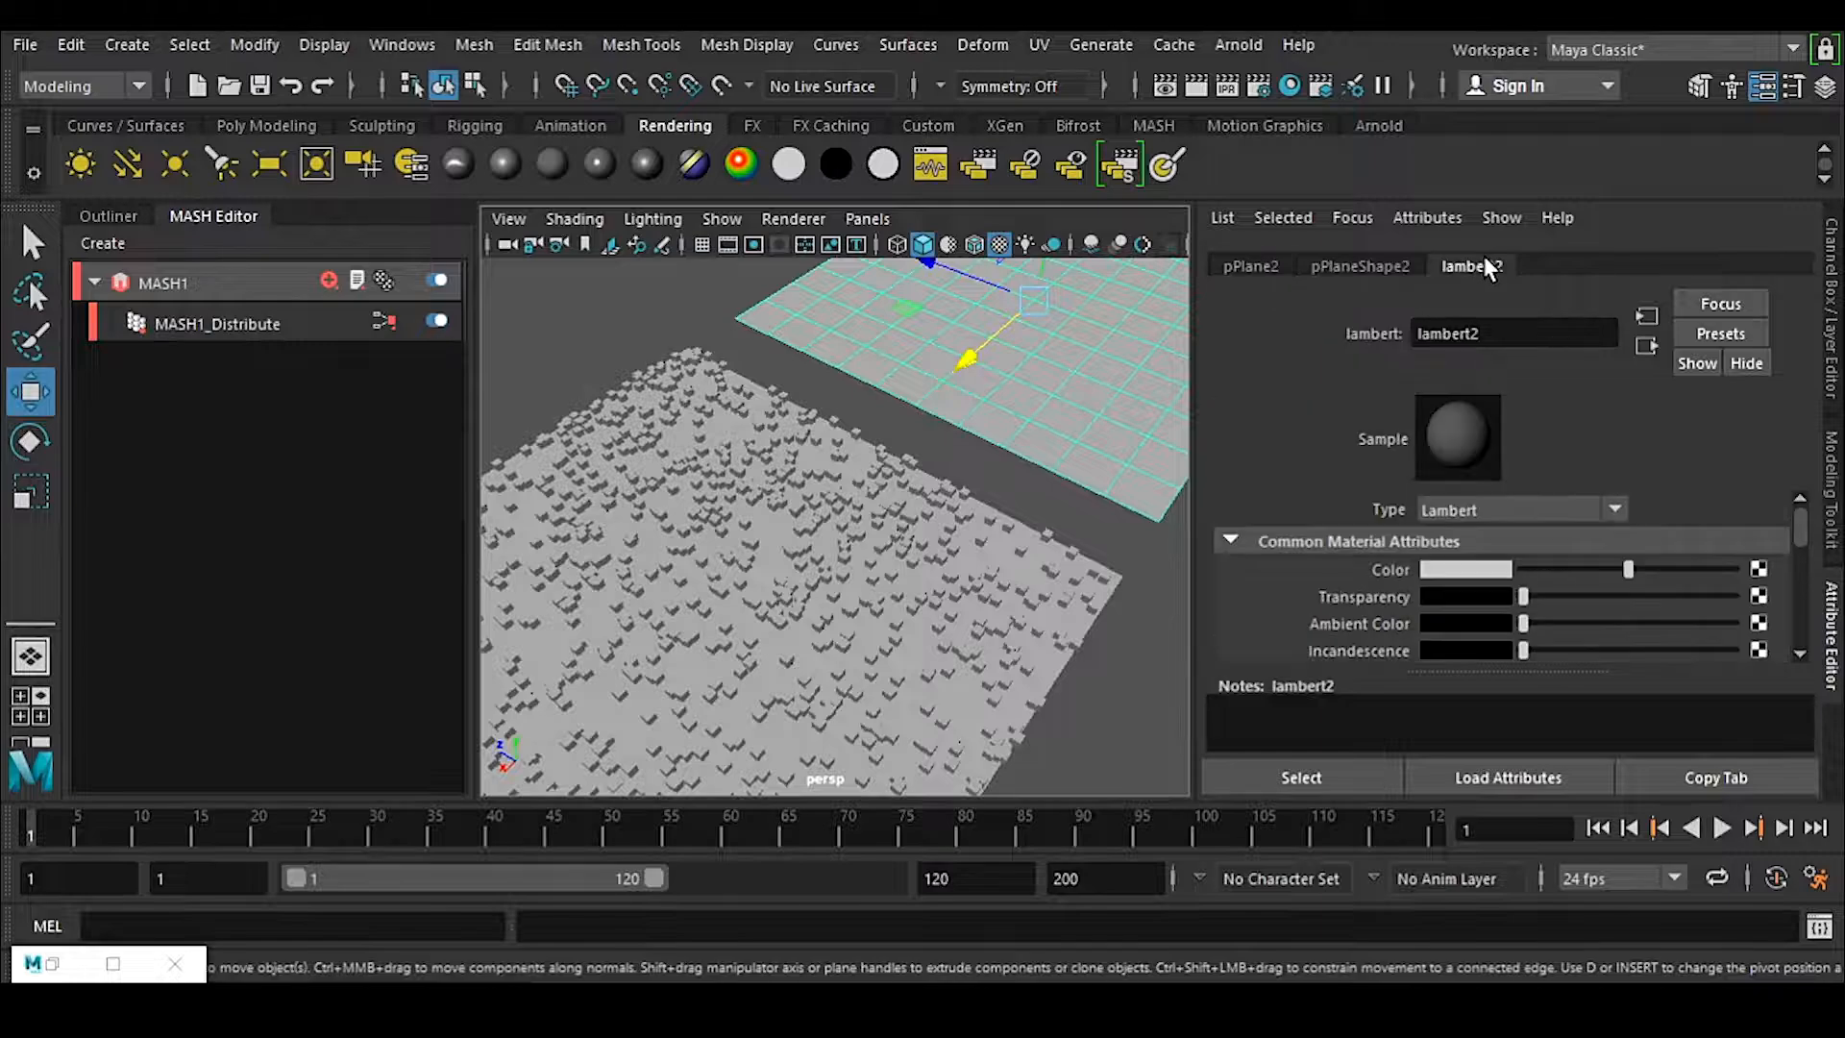
Step: Map a Noise texture to the color of the second plane's lambert2 material and set its noise type to Perlin Noise
{"action": "left_click", "coordinate": [1757, 570]}
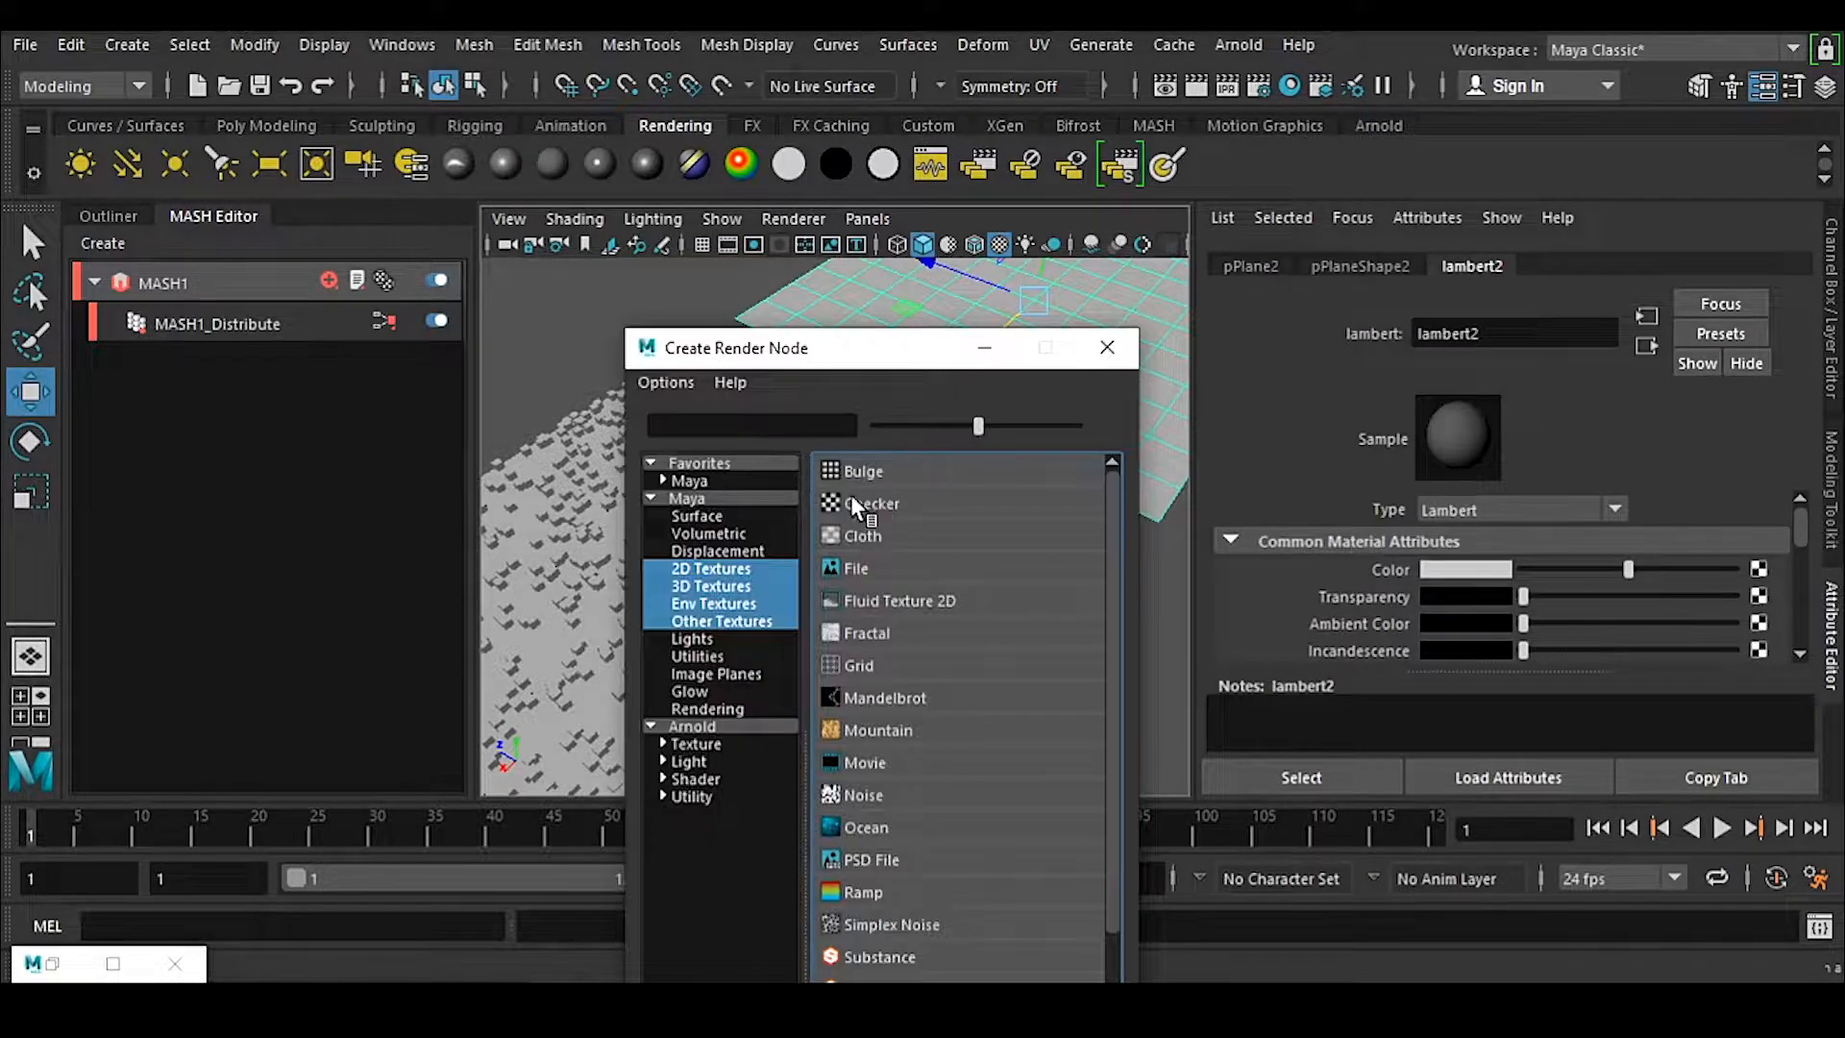
{"action": "left_click", "coordinate": [760, 425]}
{"action": "type", "text": "noi"}
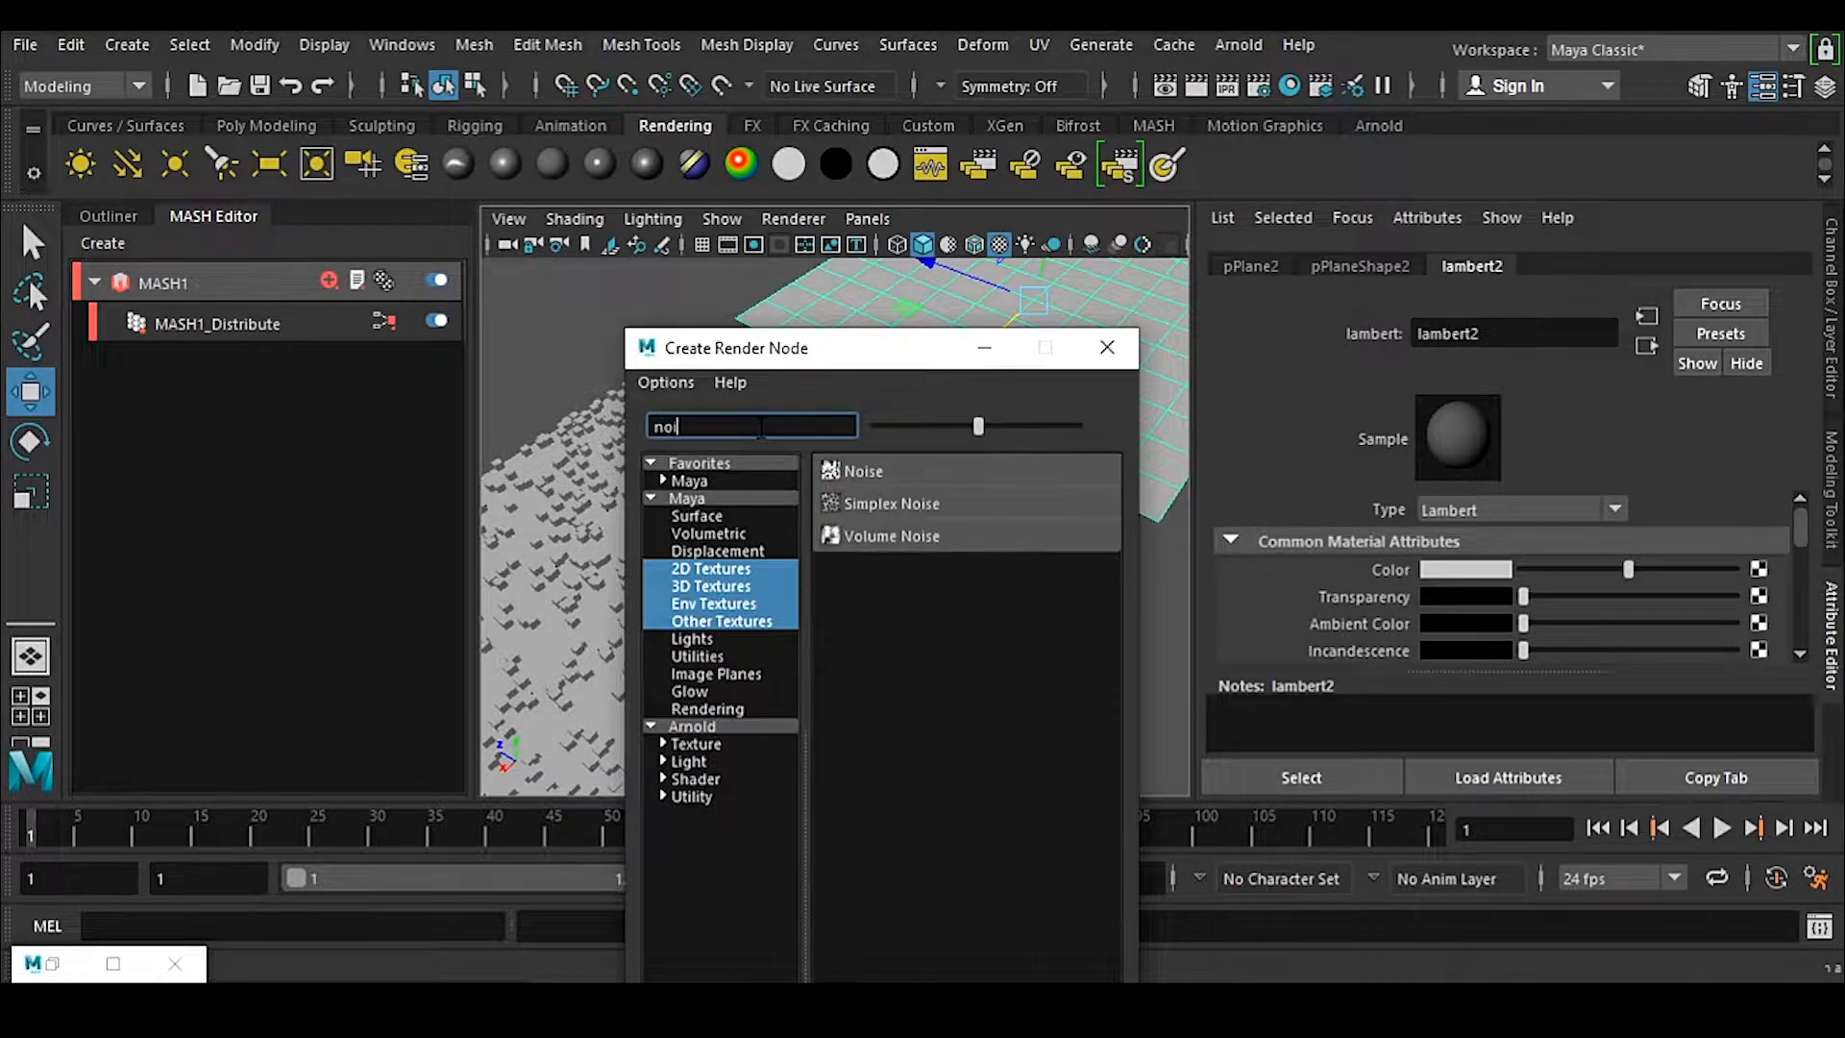
{"action": "left_click", "coordinate": [862, 469]}
{"action": "scroll", "coordinate": [1513, 581], "scroll_direction": "down", "scroll_amount": 2}
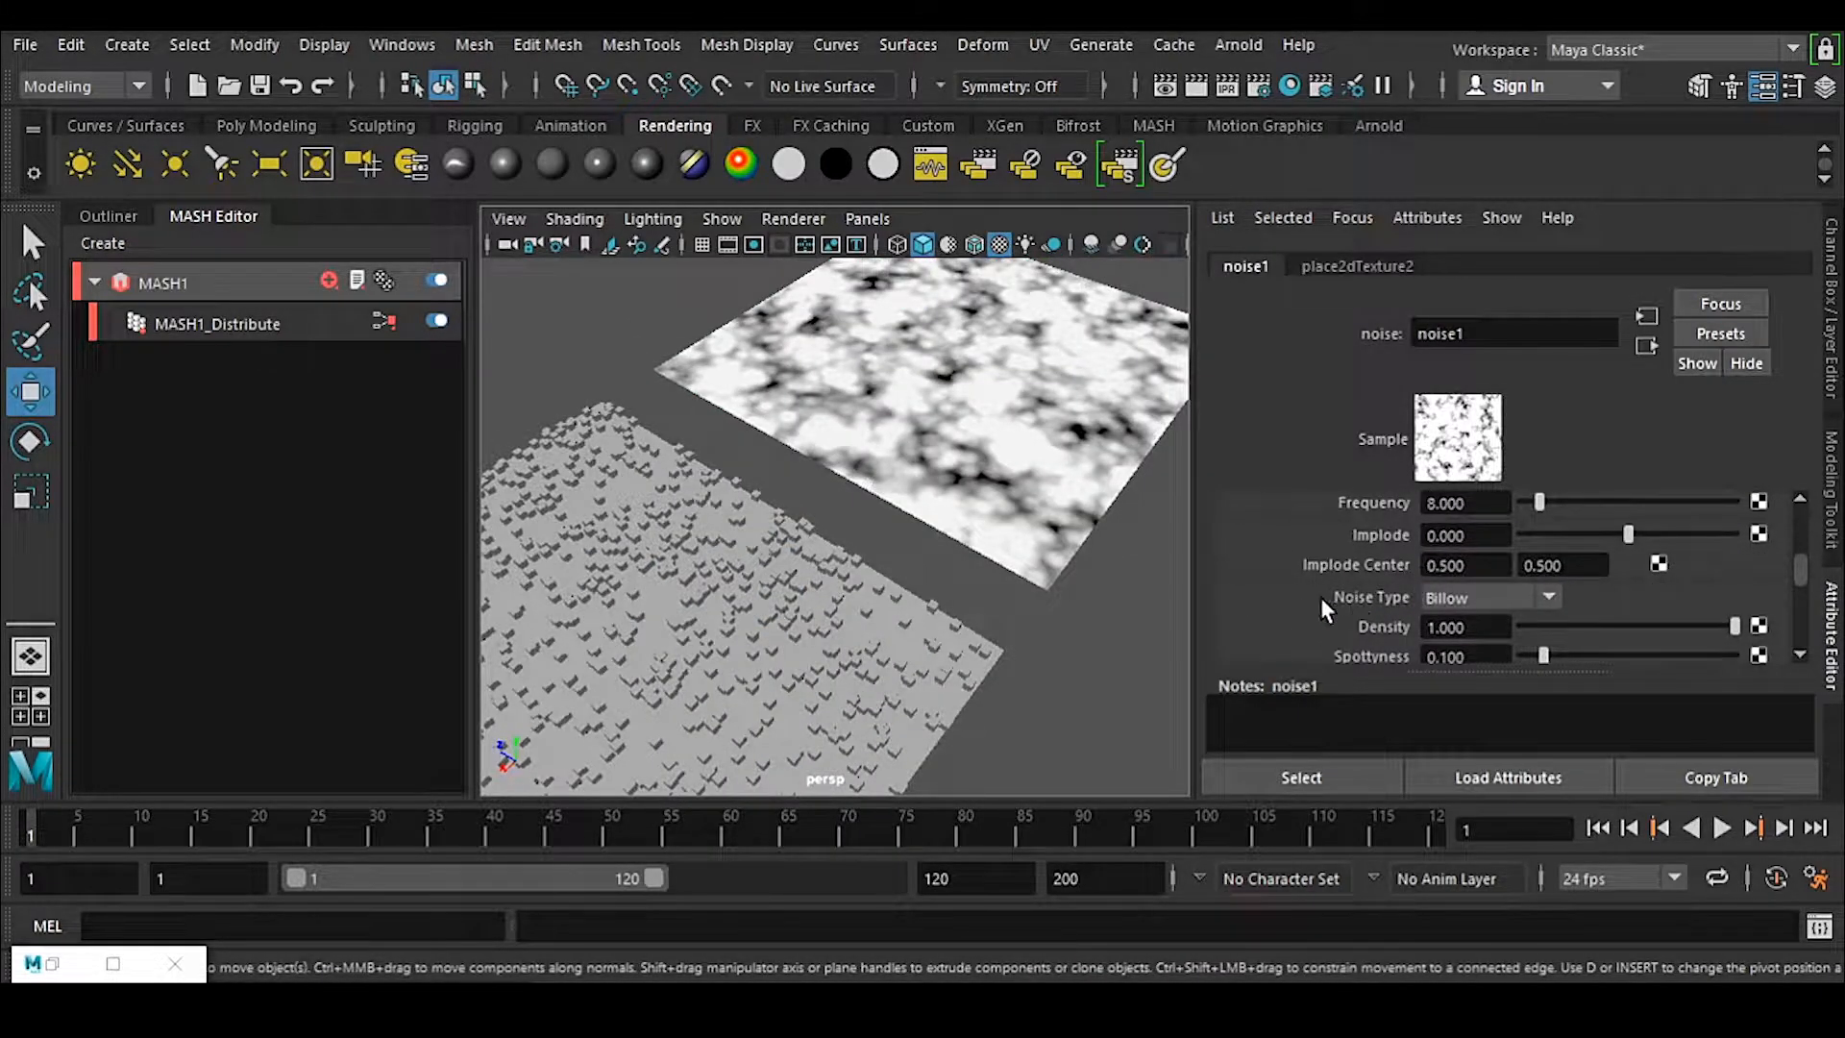
{"action": "left_click", "coordinate": [1477, 597]}
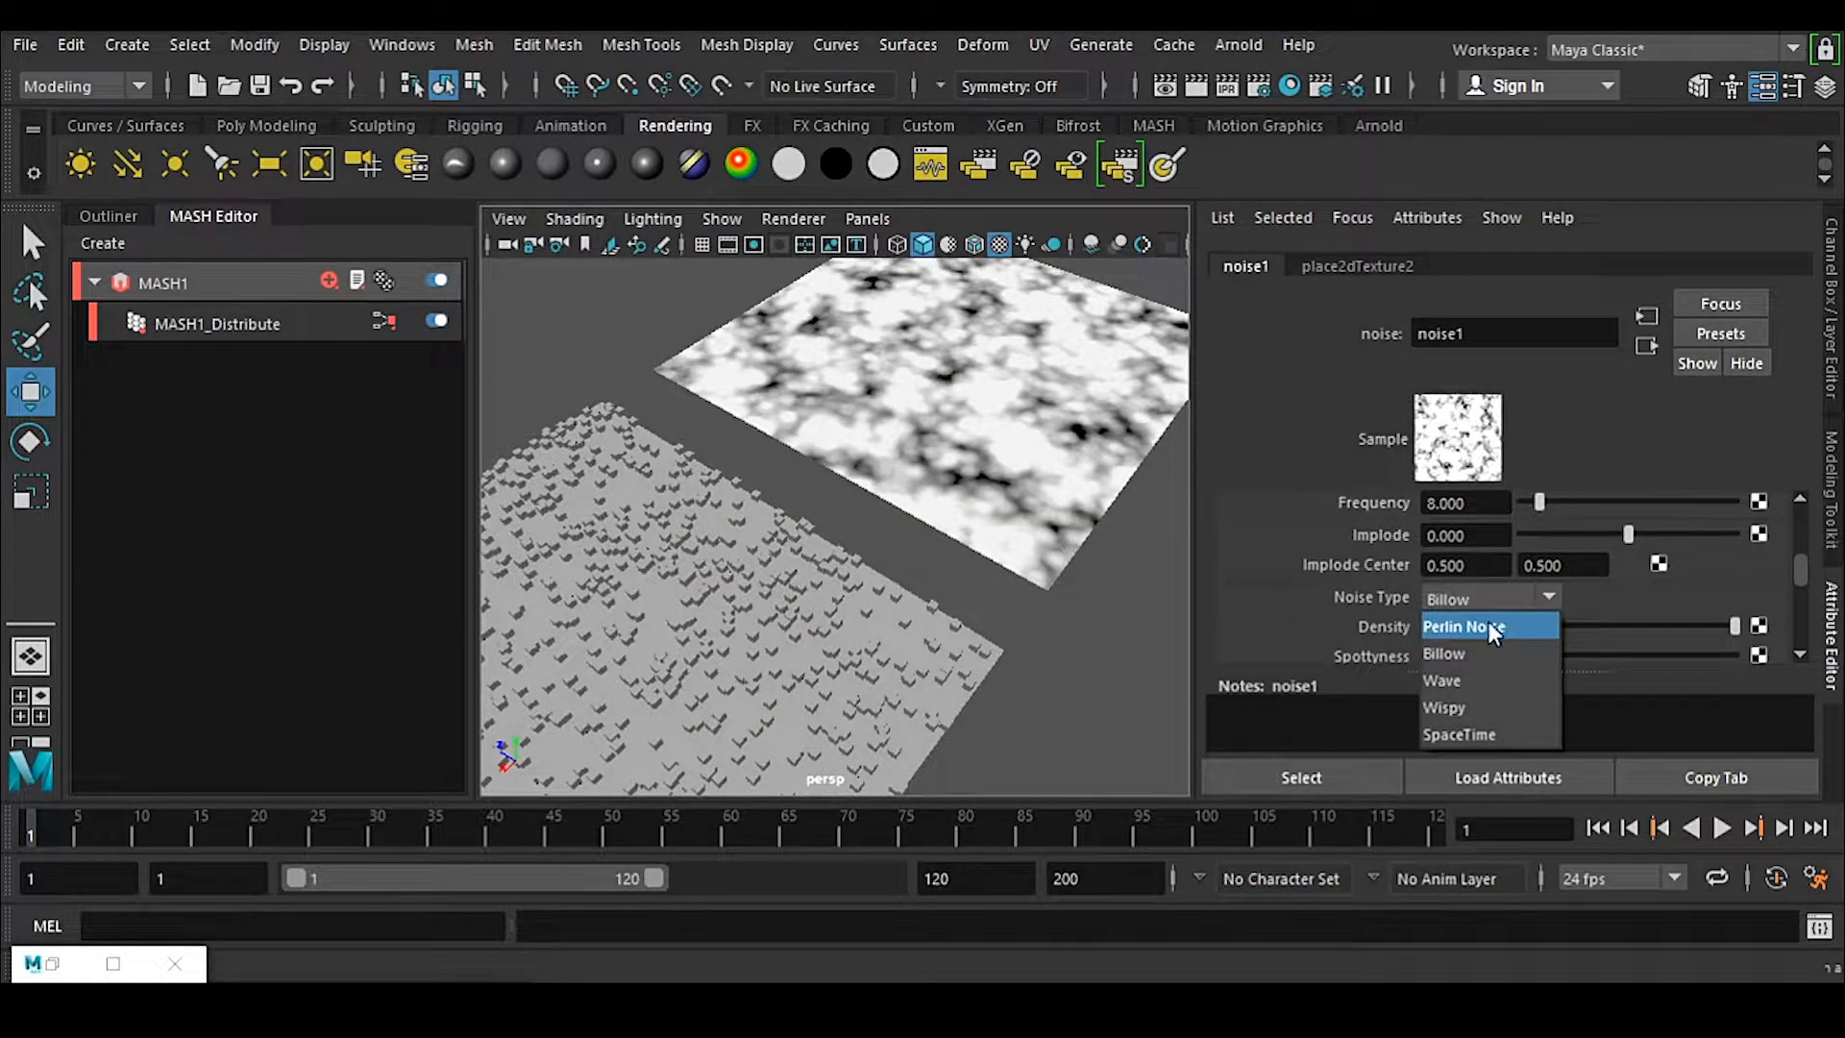
{"action": "left_click", "coordinate": [1487, 625]}
Step: Examine the noise pattern on the second plane up close and compare it with the plane of scattered cubes
{"action": "middle_click_drag", "start_coordinate": [984, 572], "coordinate": [724, 653], "text": "alt"}
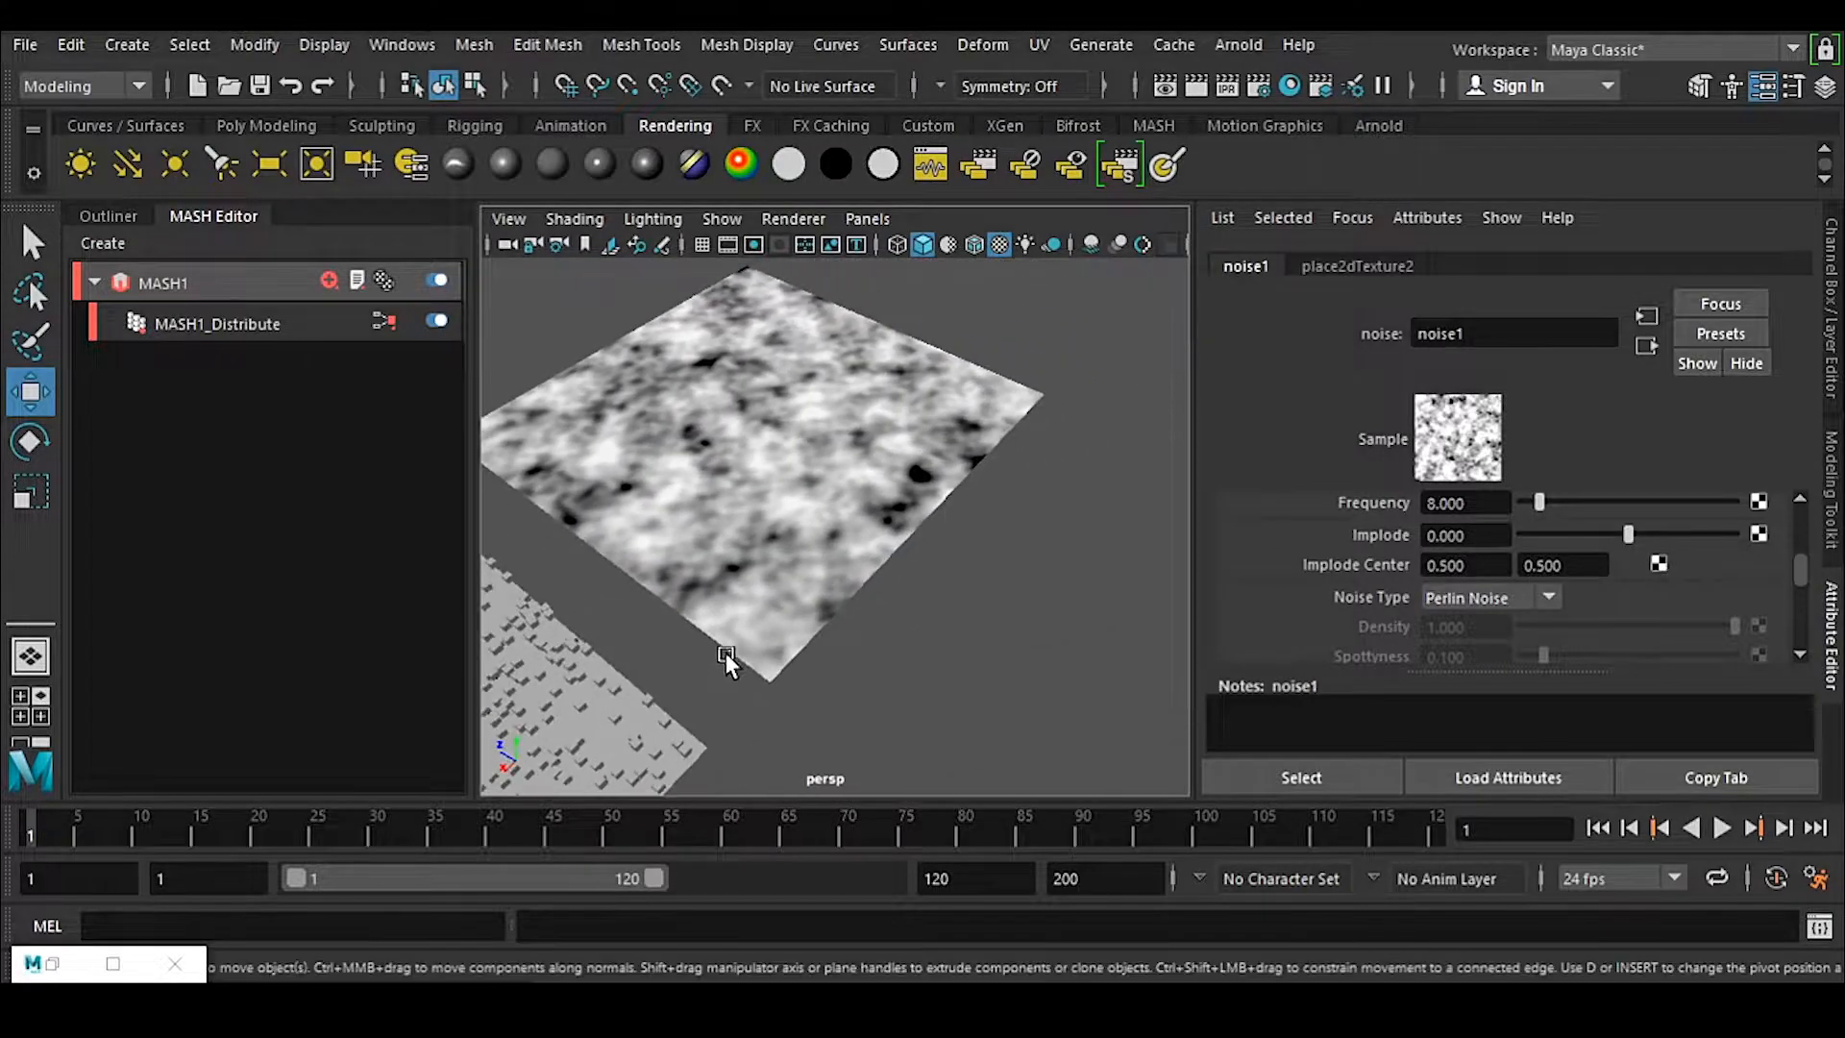
{"action": "left_click_drag", "start_coordinate": [946, 404], "coordinate": [865, 441], "text": "alt"}
{"action": "right_click_drag", "start_coordinate": [673, 591], "coordinate": [752, 655], "text": "alt"}
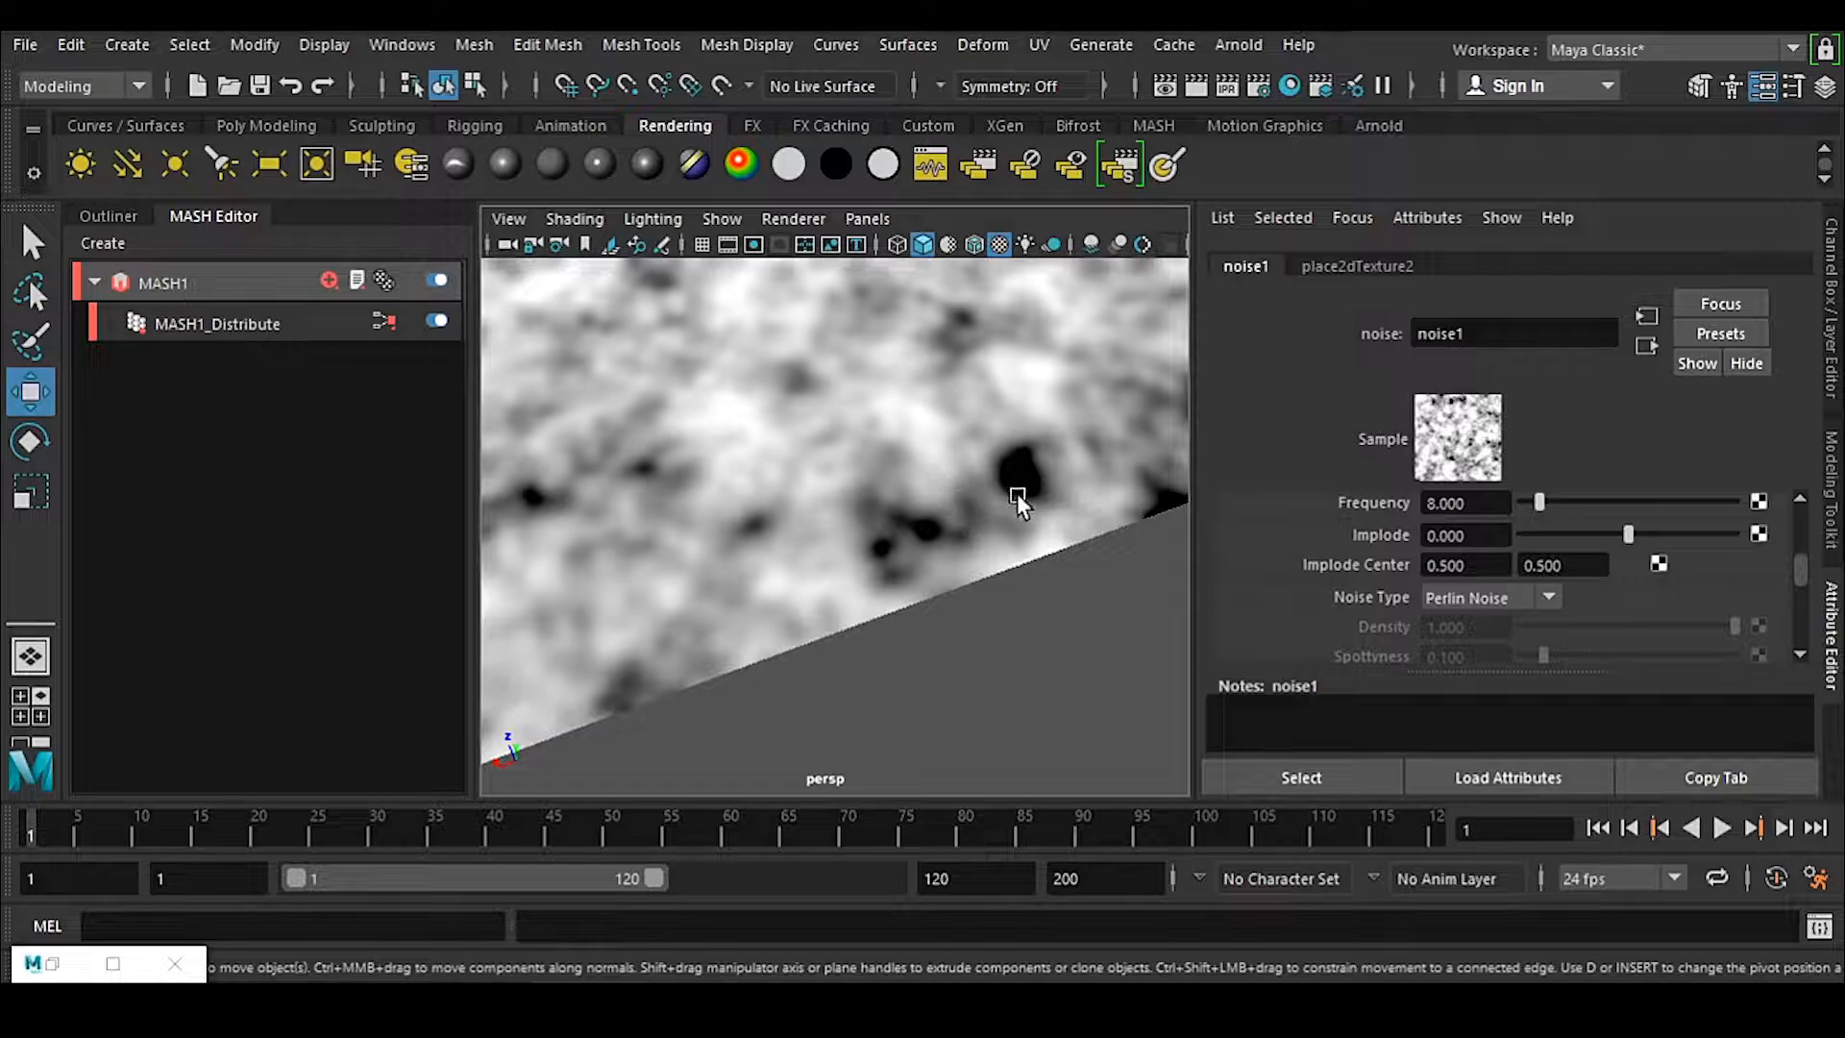
{"action": "scroll", "coordinate": [1017, 495], "scroll_direction": "down", "scroll_amount": 3}
{"action": "middle_click_drag", "start_coordinate": [839, 446], "coordinate": [863, 542], "text": "alt"}
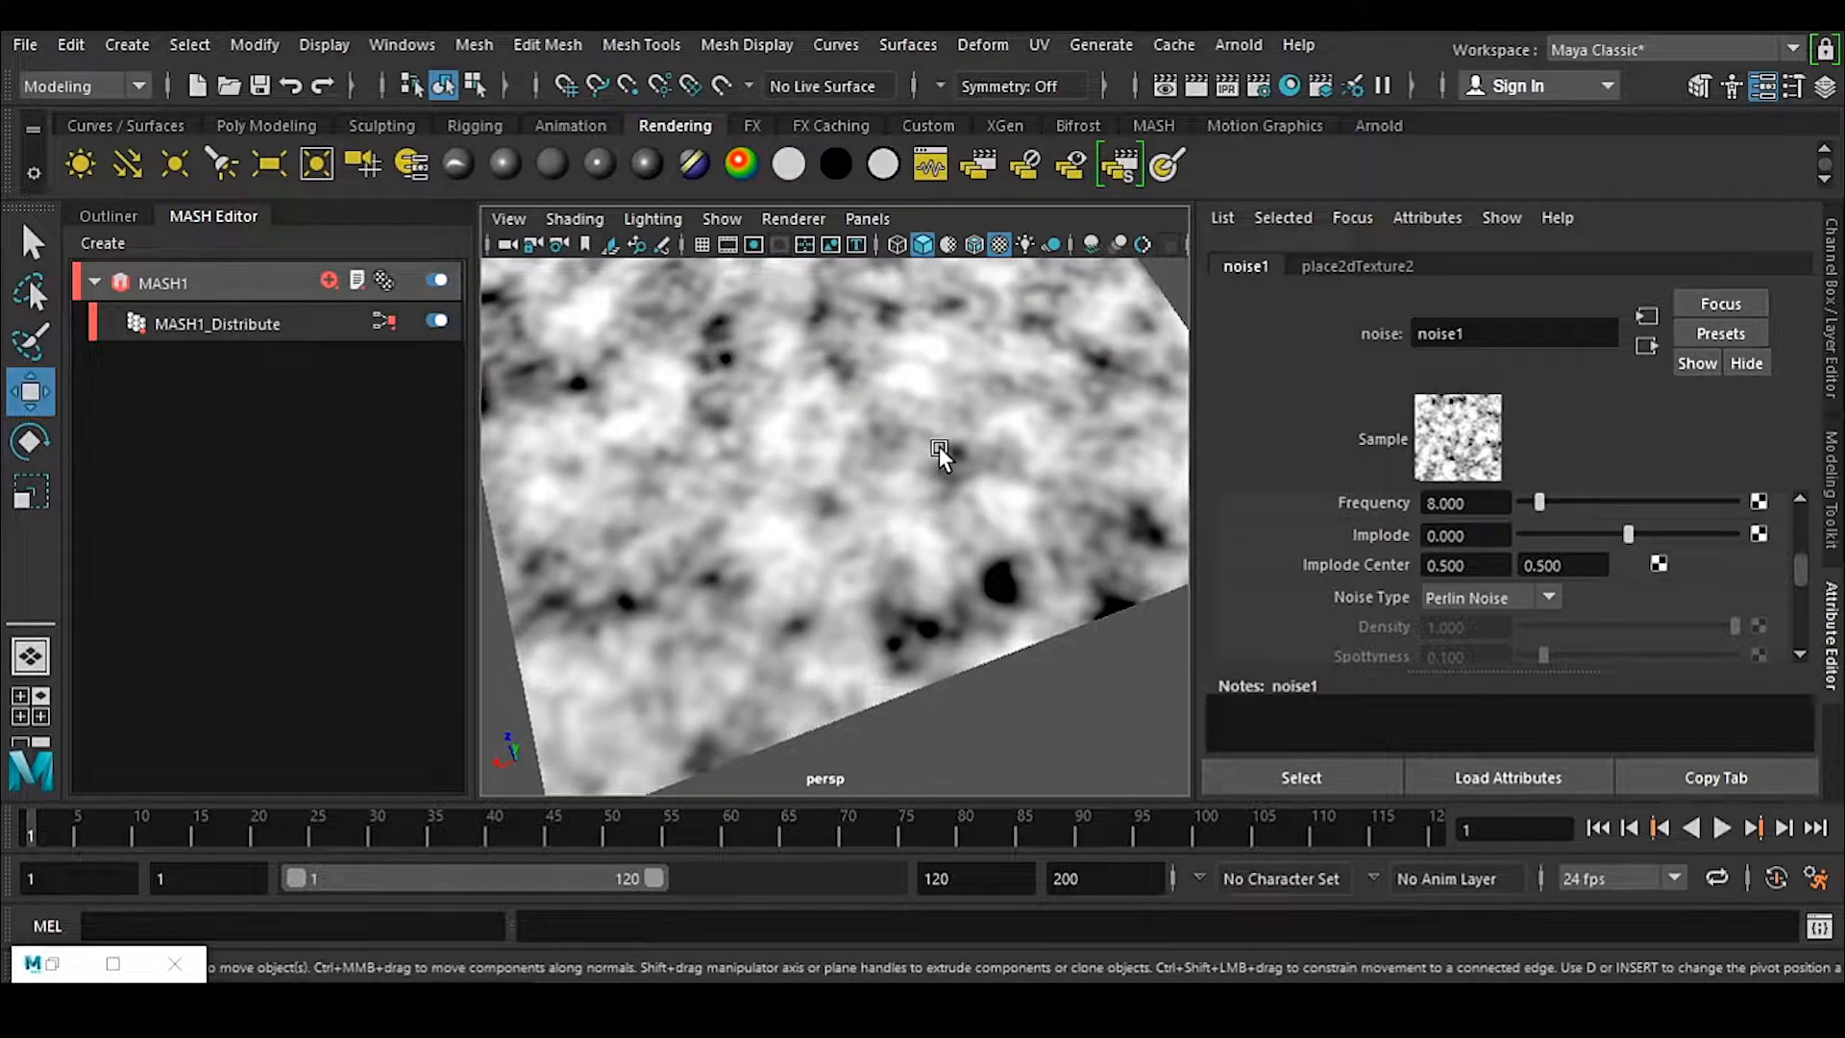
{"action": "right_click_drag", "start_coordinate": [937, 446], "coordinate": [856, 505], "text": "alt"}
{"action": "middle_click_drag", "start_coordinate": [856, 504], "coordinate": [1080, 496], "text": "alt"}
{"action": "scroll", "coordinate": [930, 528], "scroll_direction": "up", "scroll_amount": 2}
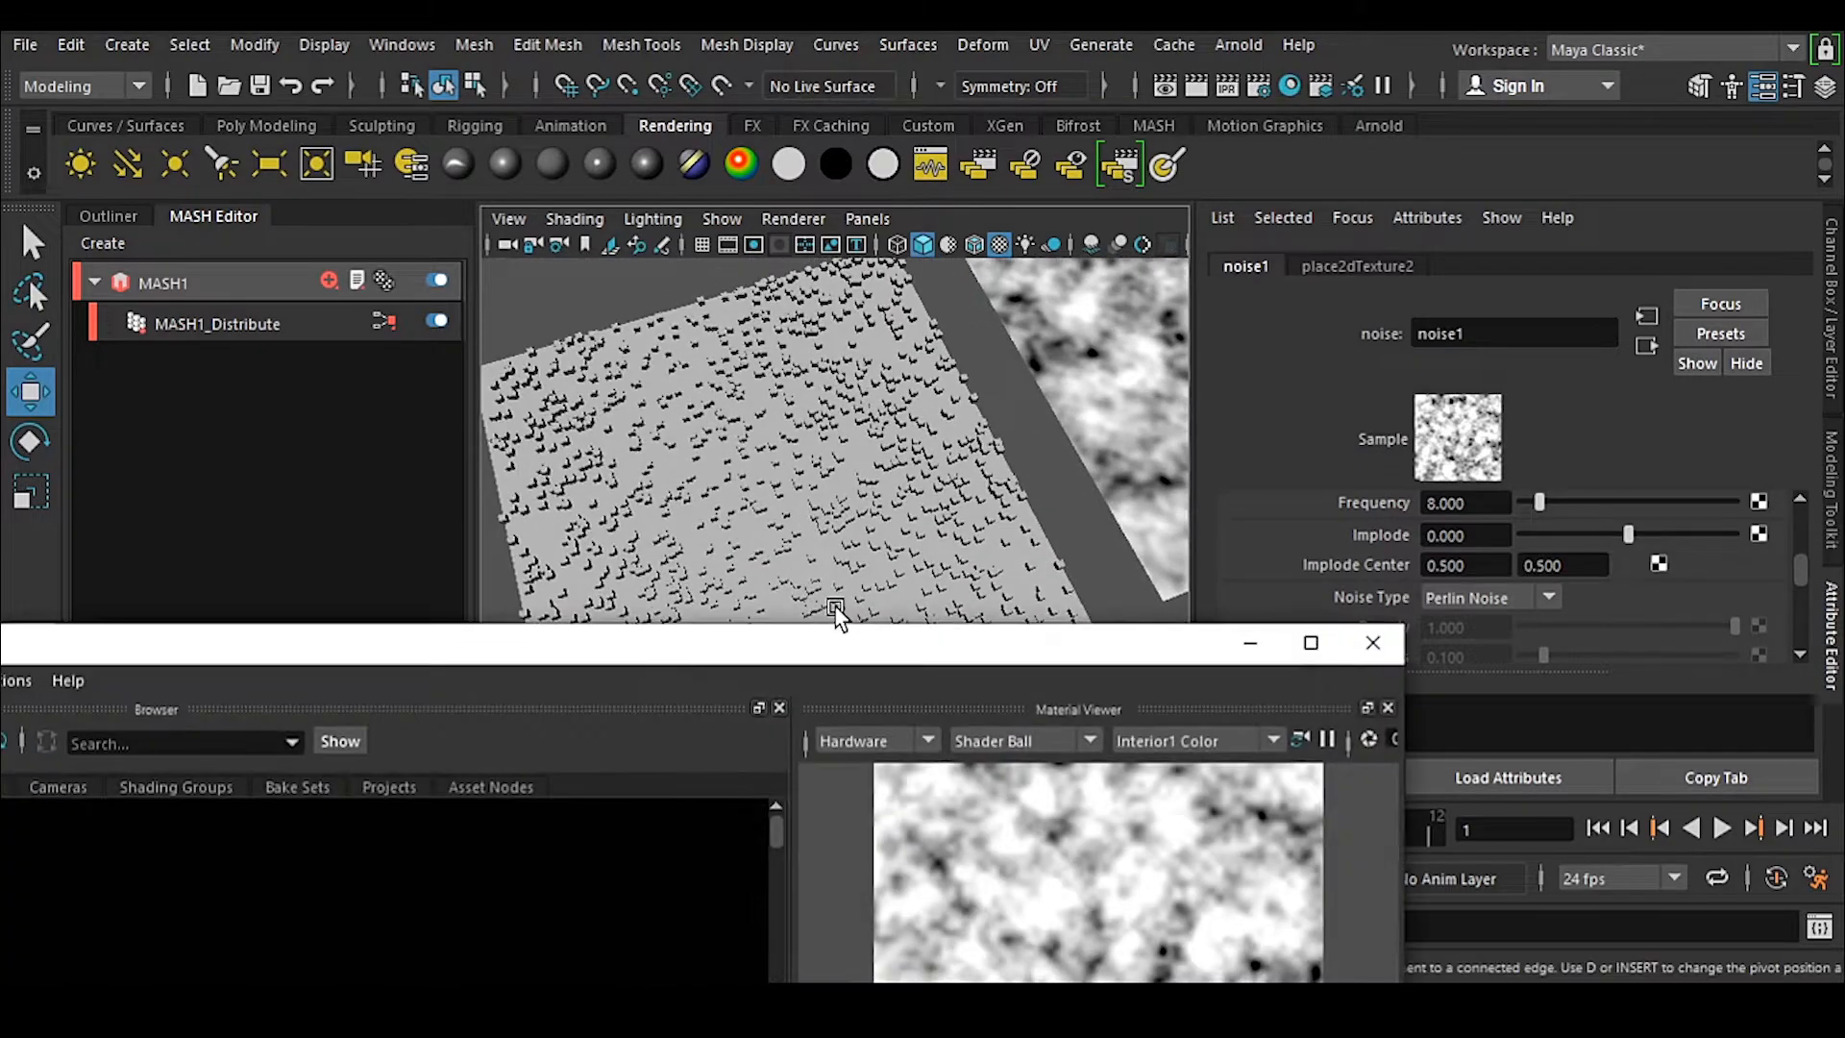
Step: Connect the noise1 texture from Hypershade to the Strength Map of MASH1_Distribute
{"action": "left_click_drag", "start_coordinate": [817, 636], "coordinate": [816, 848]}
{"action": "left_click", "coordinate": [259, 326]}
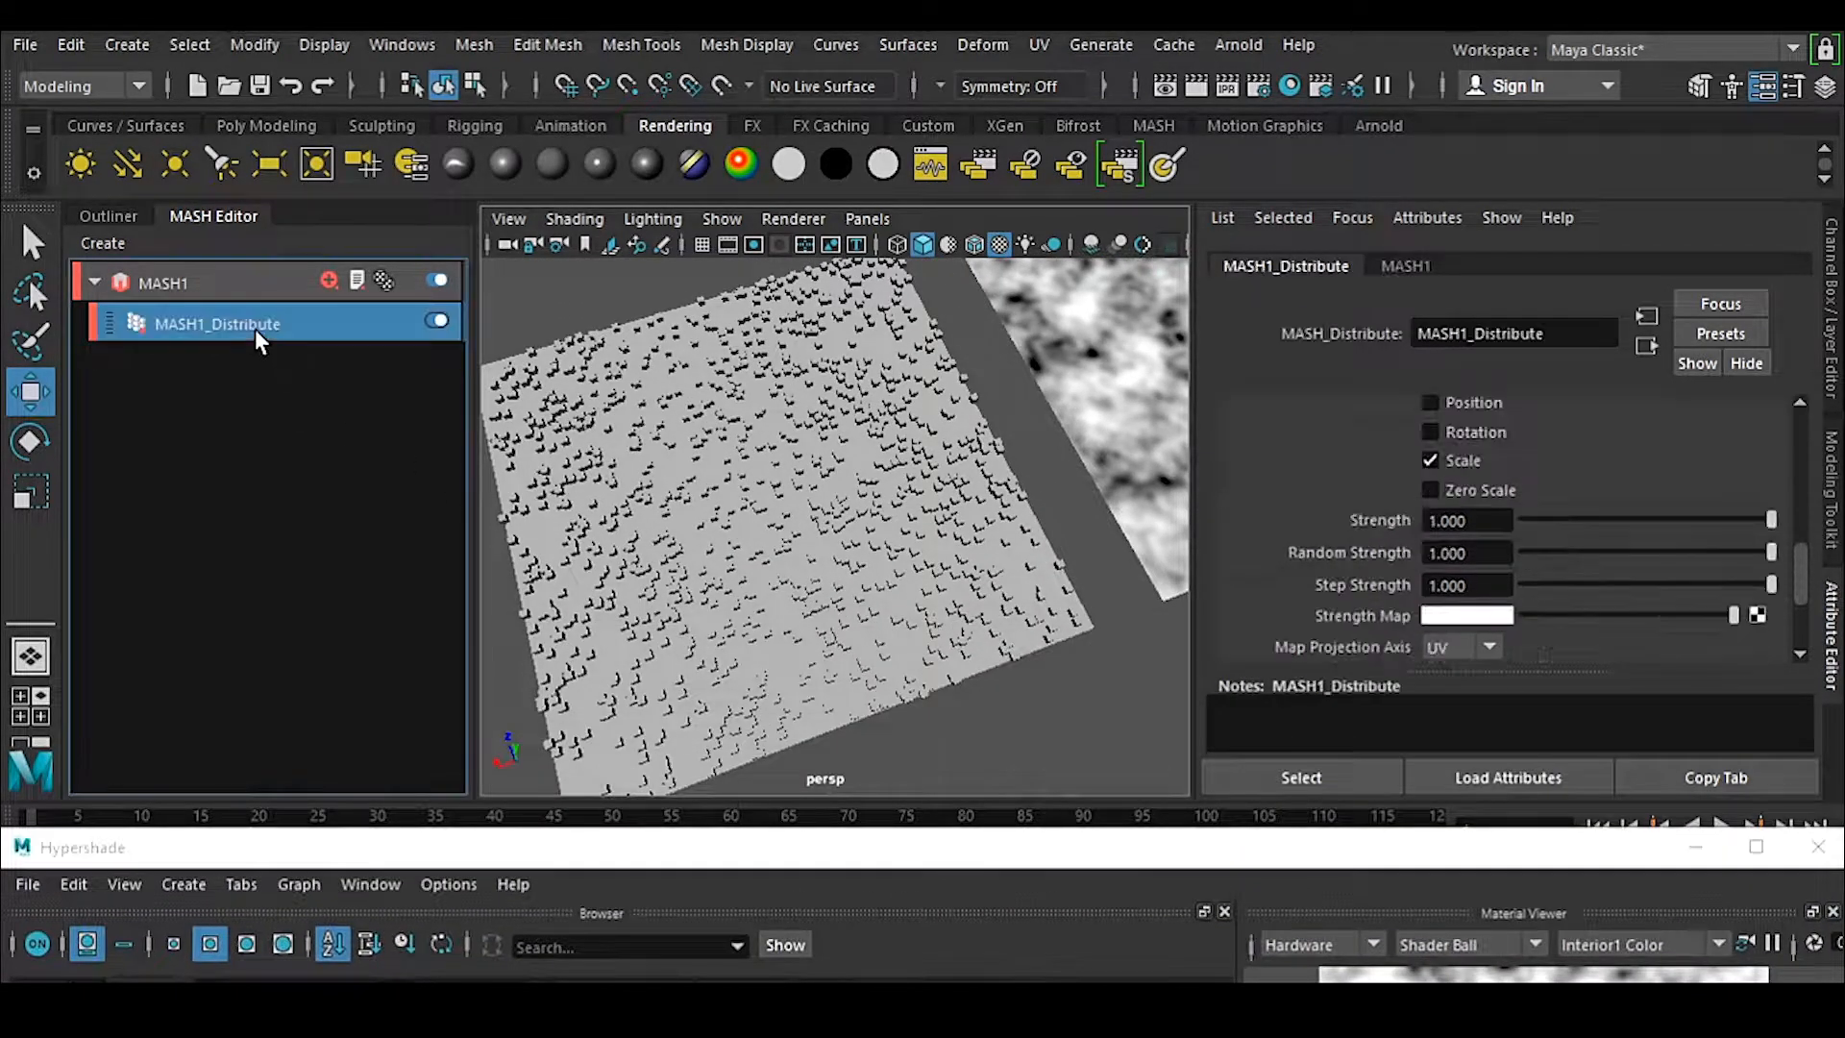
{"action": "scroll", "coordinate": [1365, 499], "scroll_direction": "down", "scroll_amount": 4}
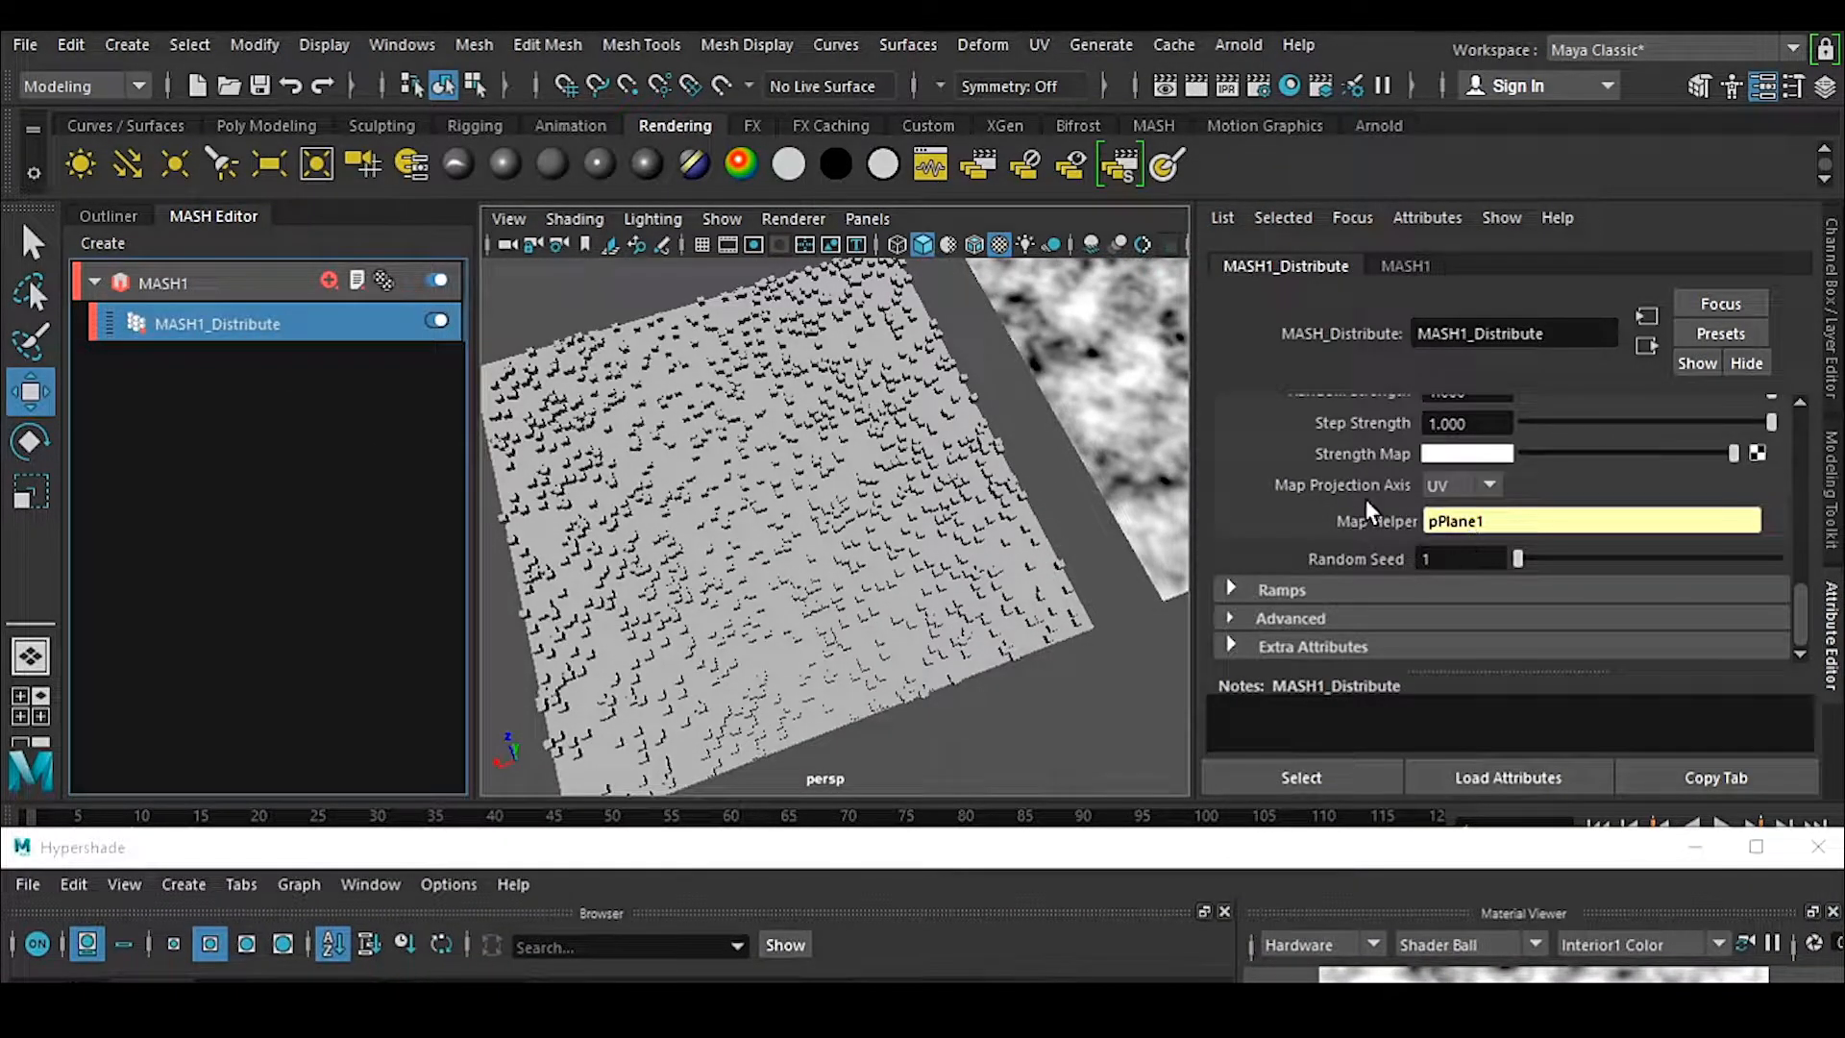
{"action": "scroll", "coordinate": [1325, 514], "scroll_direction": "up", "scroll_amount": 2}
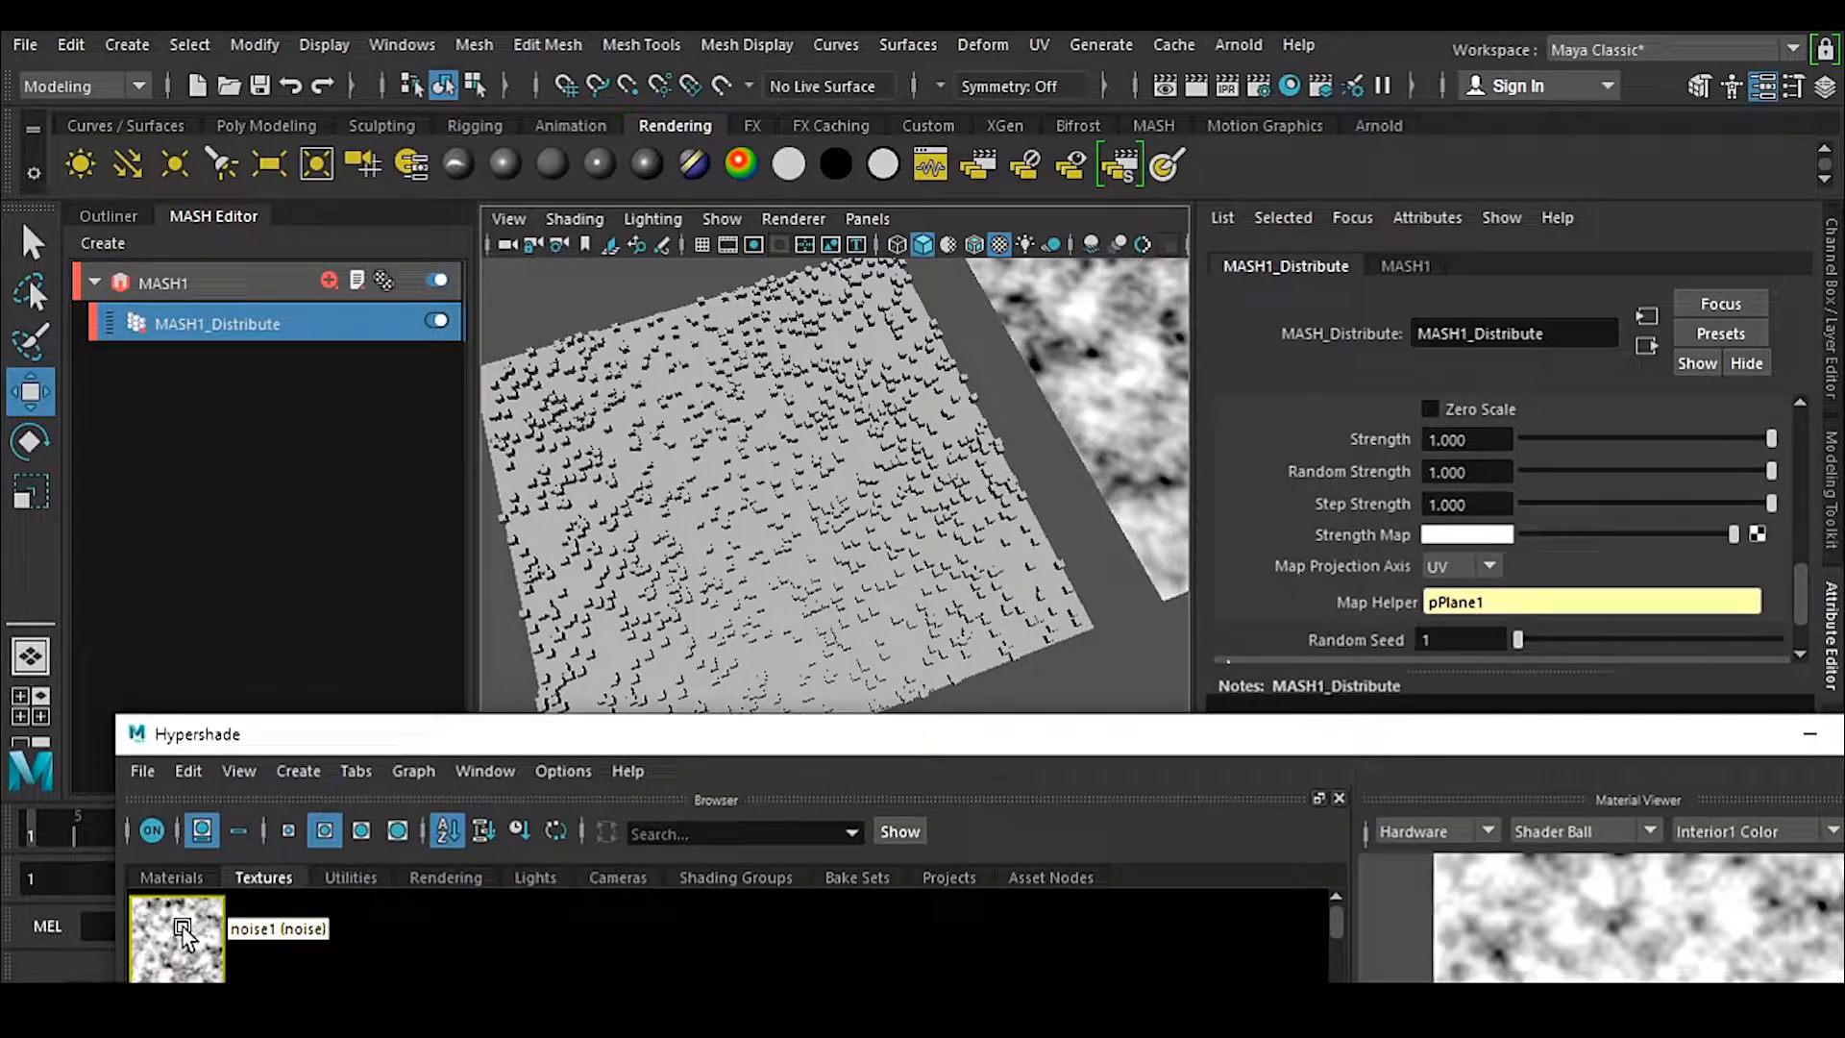
{"action": "middle_click_drag", "start_coordinate": [190, 912], "coordinate": [1295, 539]}
Step: Set the Number of Points of MASH1_Distribute to 10000
{"action": "left_click_drag", "start_coordinate": [741, 573], "coordinate": [803, 559], "text": "alt"}
{"action": "right_click_drag", "start_coordinate": [803, 559], "coordinate": [959, 582], "text": "alt"}
{"action": "left_click_drag", "start_coordinate": [959, 582], "coordinate": [771, 490], "text": "alt"}
{"action": "left_click", "coordinate": [240, 327]}
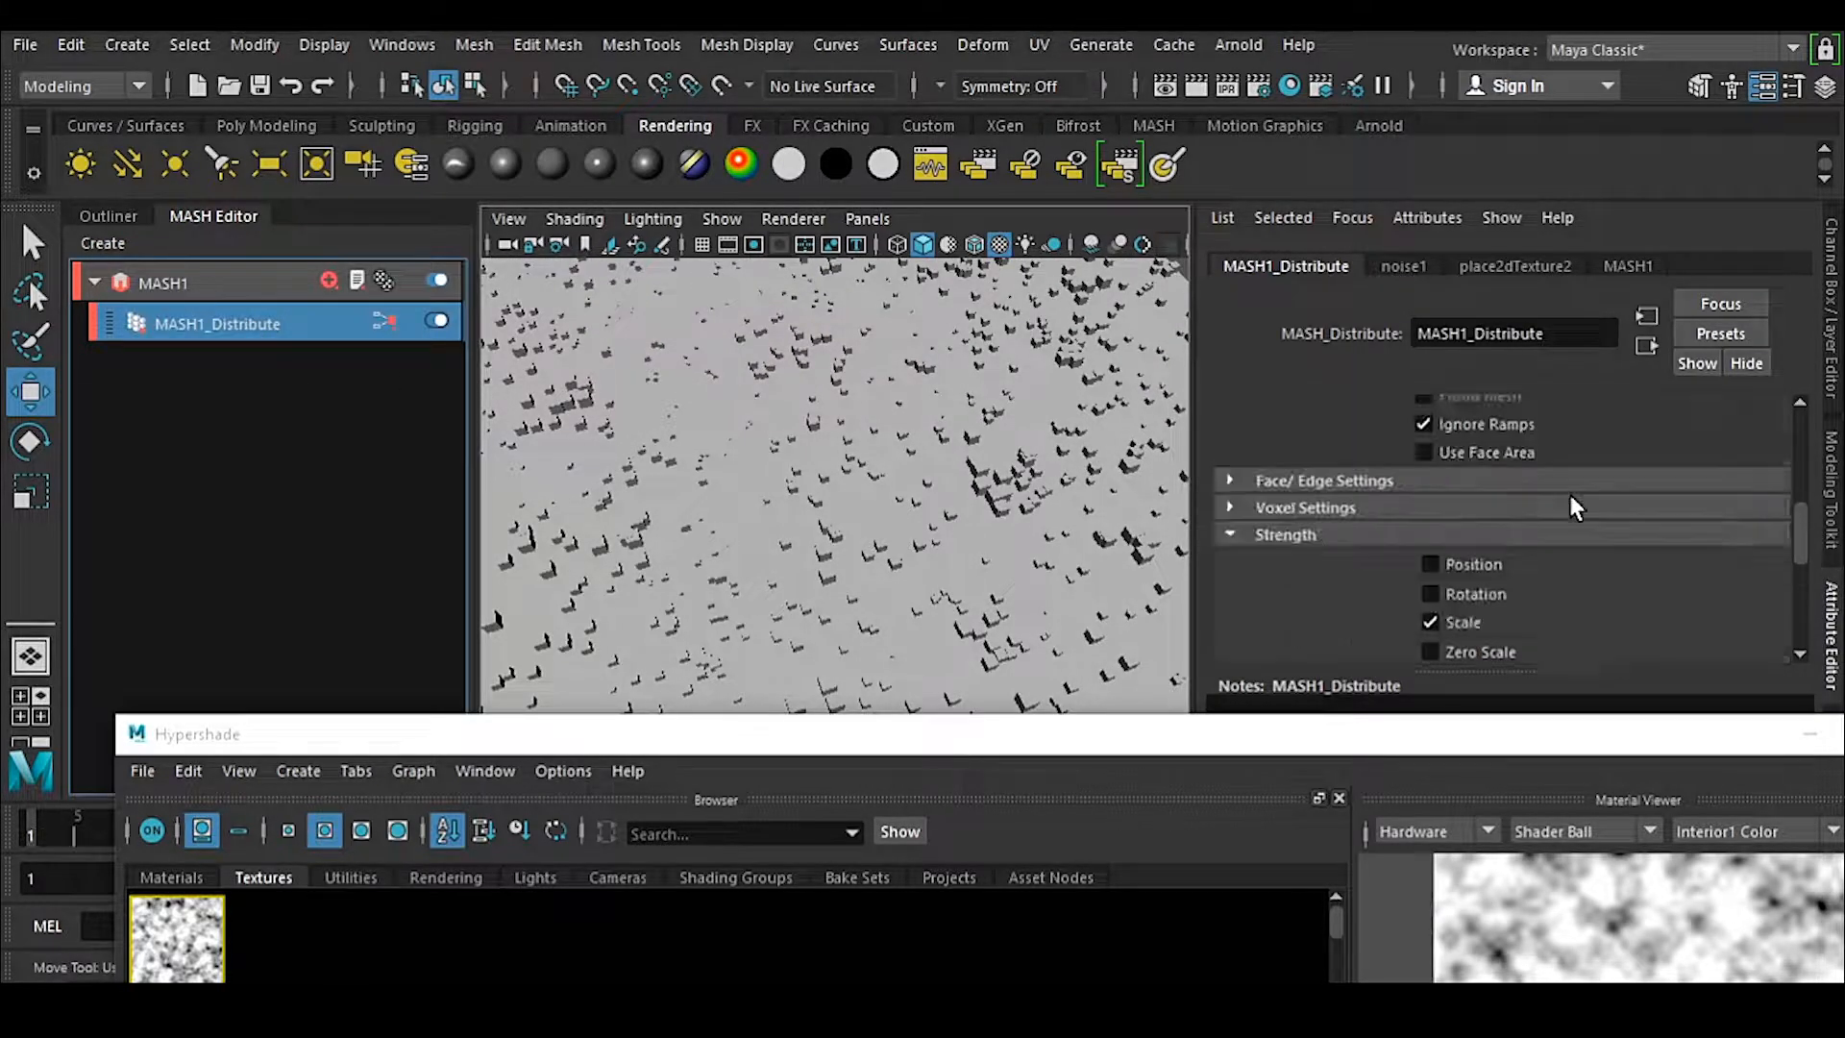
{"action": "scroll", "coordinate": [1570, 494], "scroll_direction": "up", "scroll_amount": 5}
{"action": "left_click", "coordinate": [1478, 463]}
{"action": "type", "text": "000"}
{"action": "key", "text": "Return"}
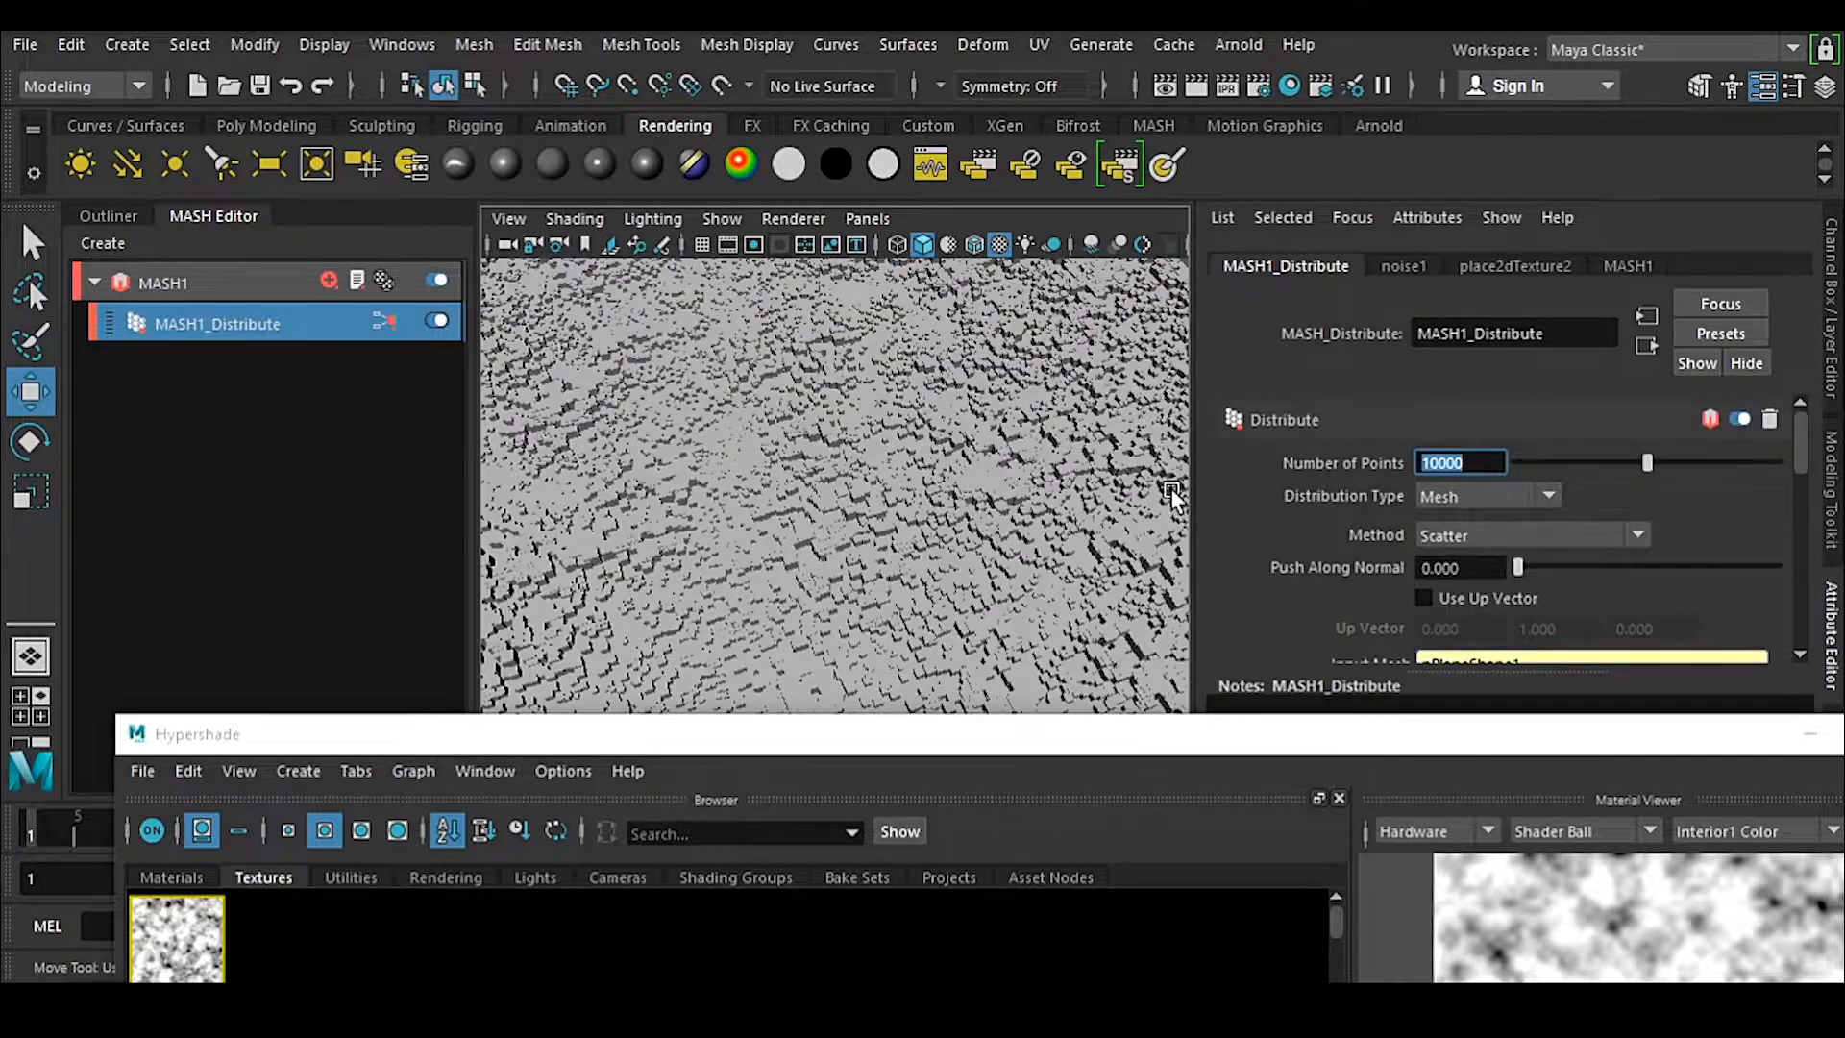
Step: Examine the cube sizes across the first plane from several angles and compare them with the noise texture
{"action": "left_click_drag", "start_coordinate": [1042, 517], "coordinate": [940, 586], "text": "alt"}
{"action": "scroll", "coordinate": [941, 591], "scroll_direction": "down", "scroll_amount": 3}
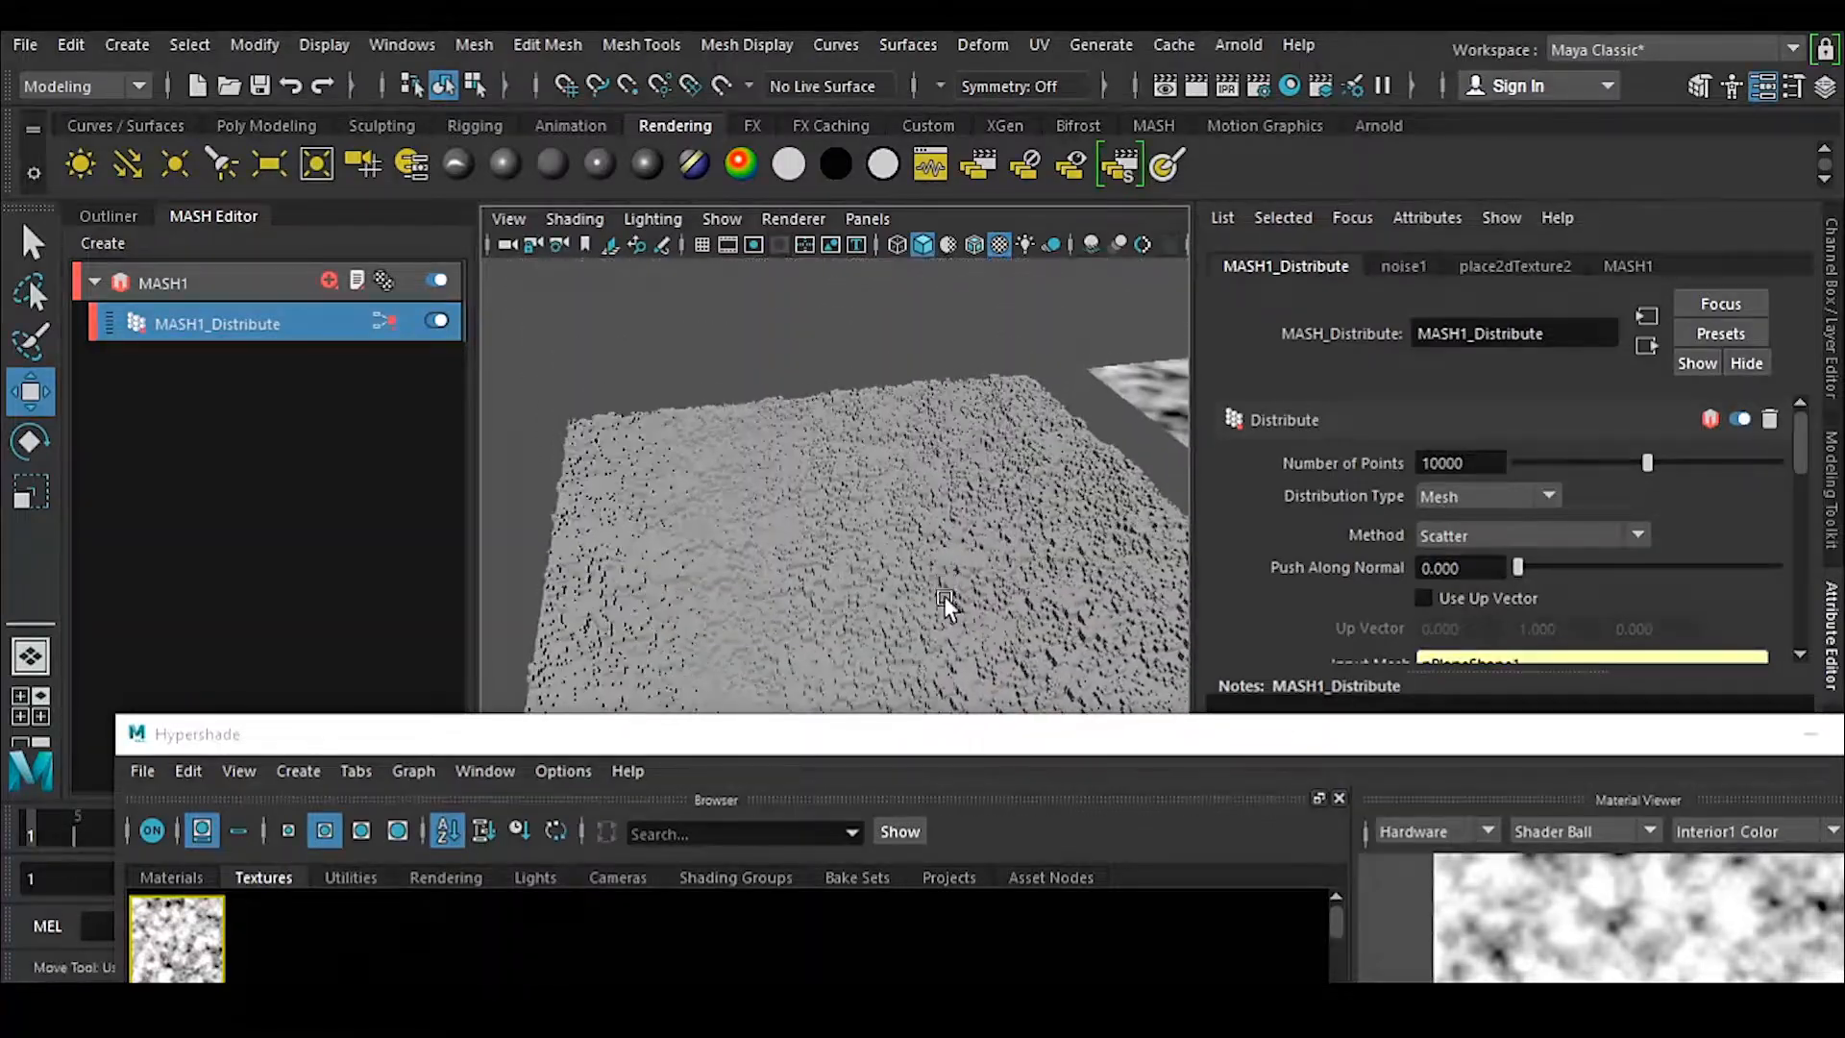
{"action": "middle_click_drag", "start_coordinate": [943, 595], "coordinate": [875, 408], "text": "alt"}
{"action": "left_click_drag", "start_coordinate": [875, 405], "coordinate": [894, 538], "text": "alt"}
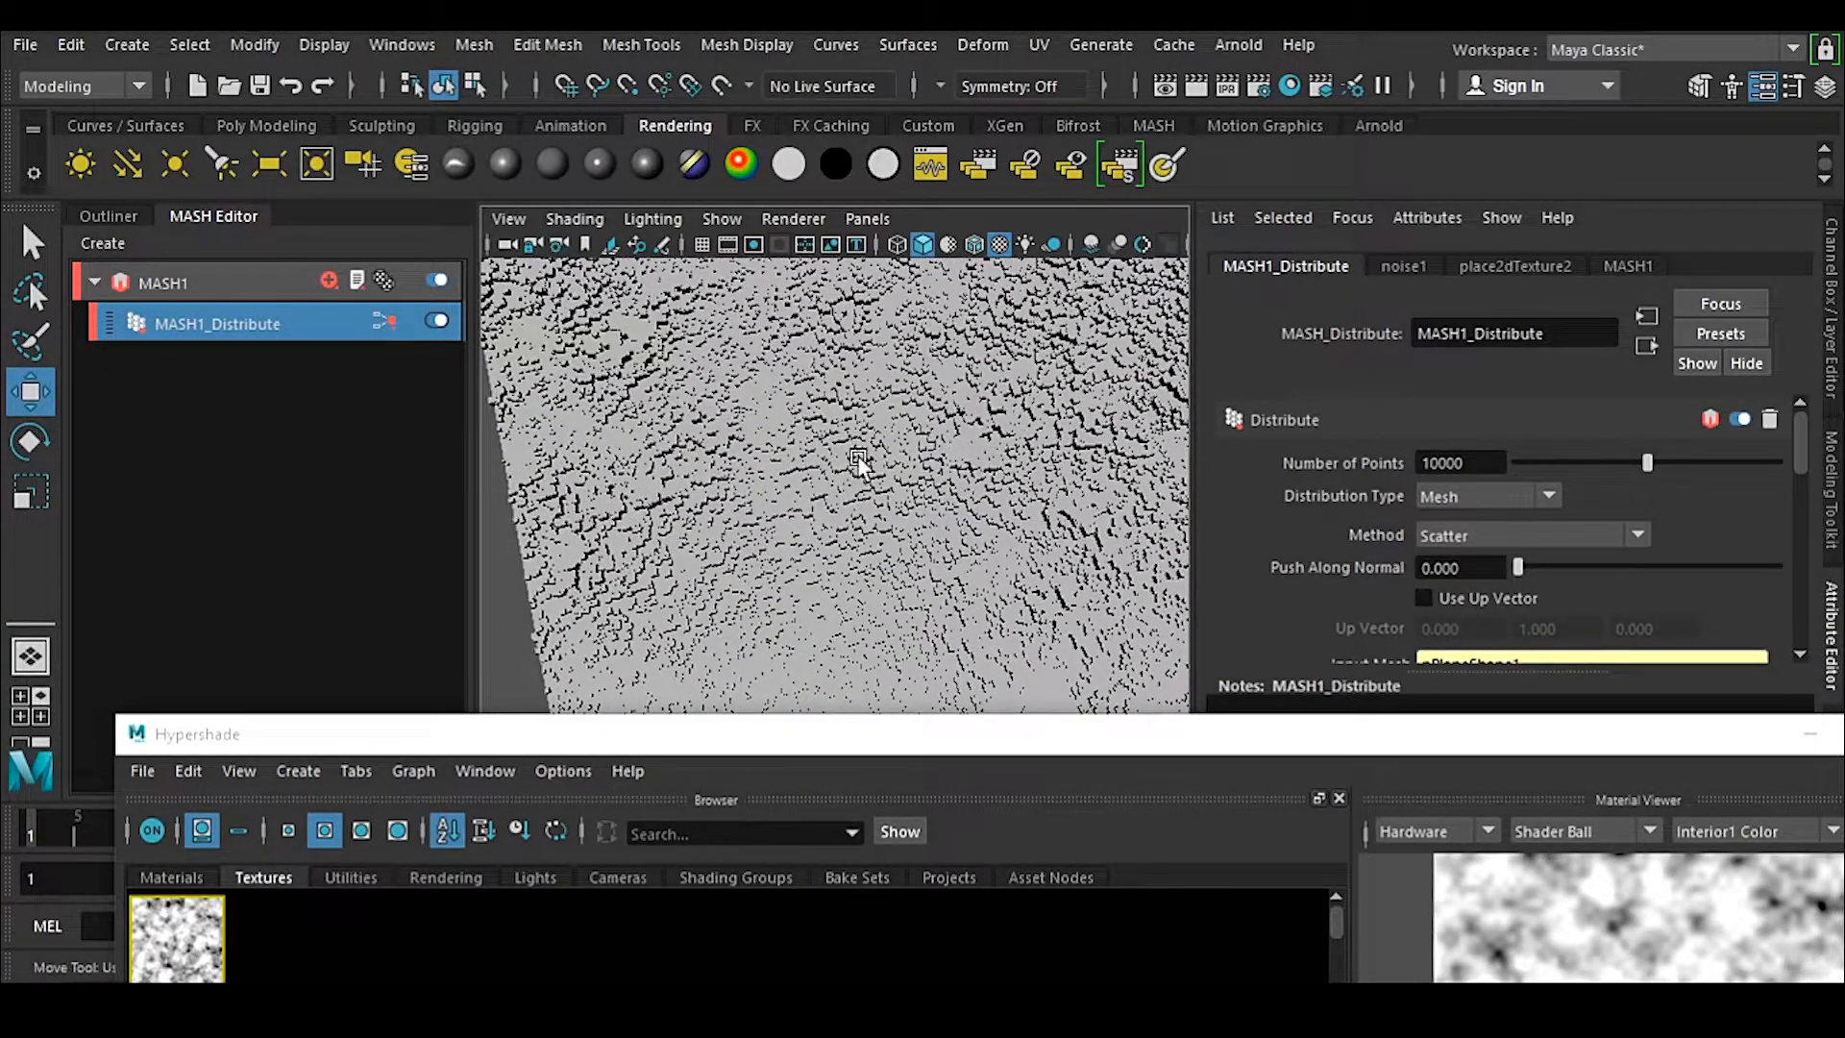
{"action": "left_click_drag", "start_coordinate": [782, 511], "coordinate": [870, 483], "text": "alt"}
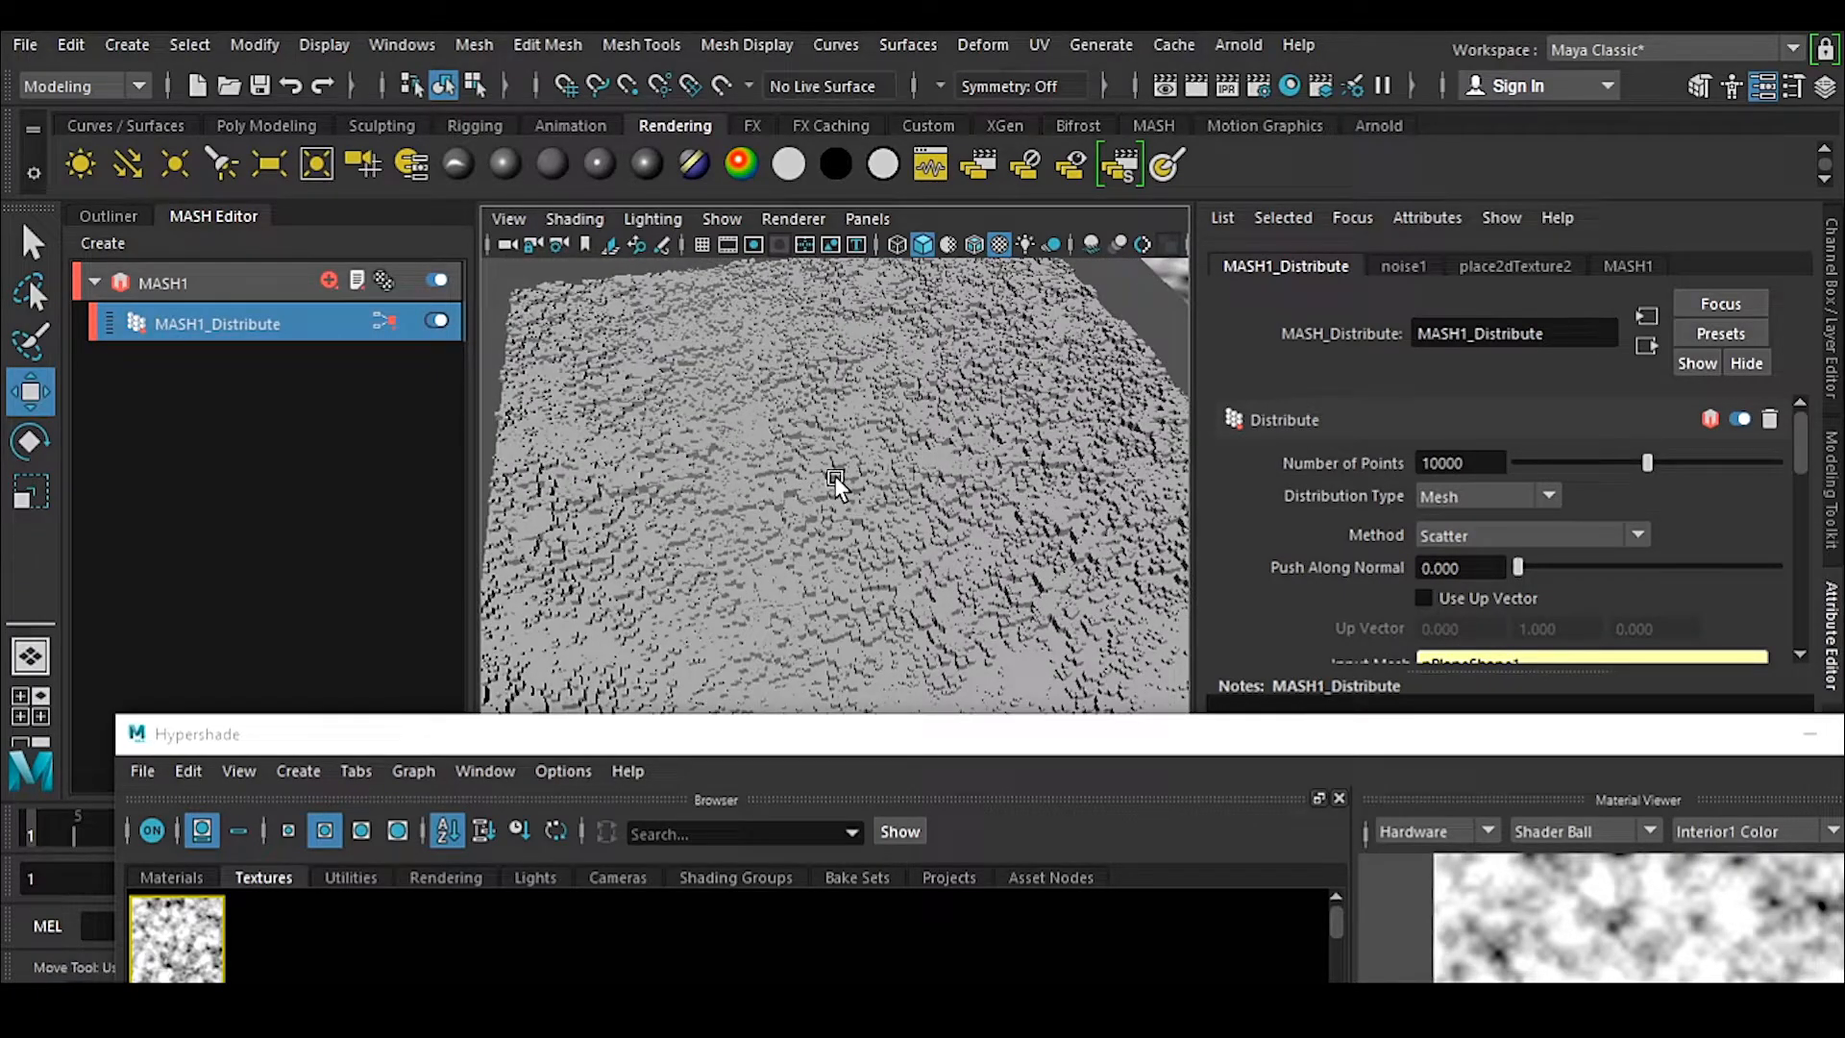
{"action": "right_click_drag", "start_coordinate": [786, 505], "coordinate": [906, 576], "text": "alt"}
{"action": "right_click_drag", "start_coordinate": [826, 384], "coordinate": [788, 480], "text": "alt"}
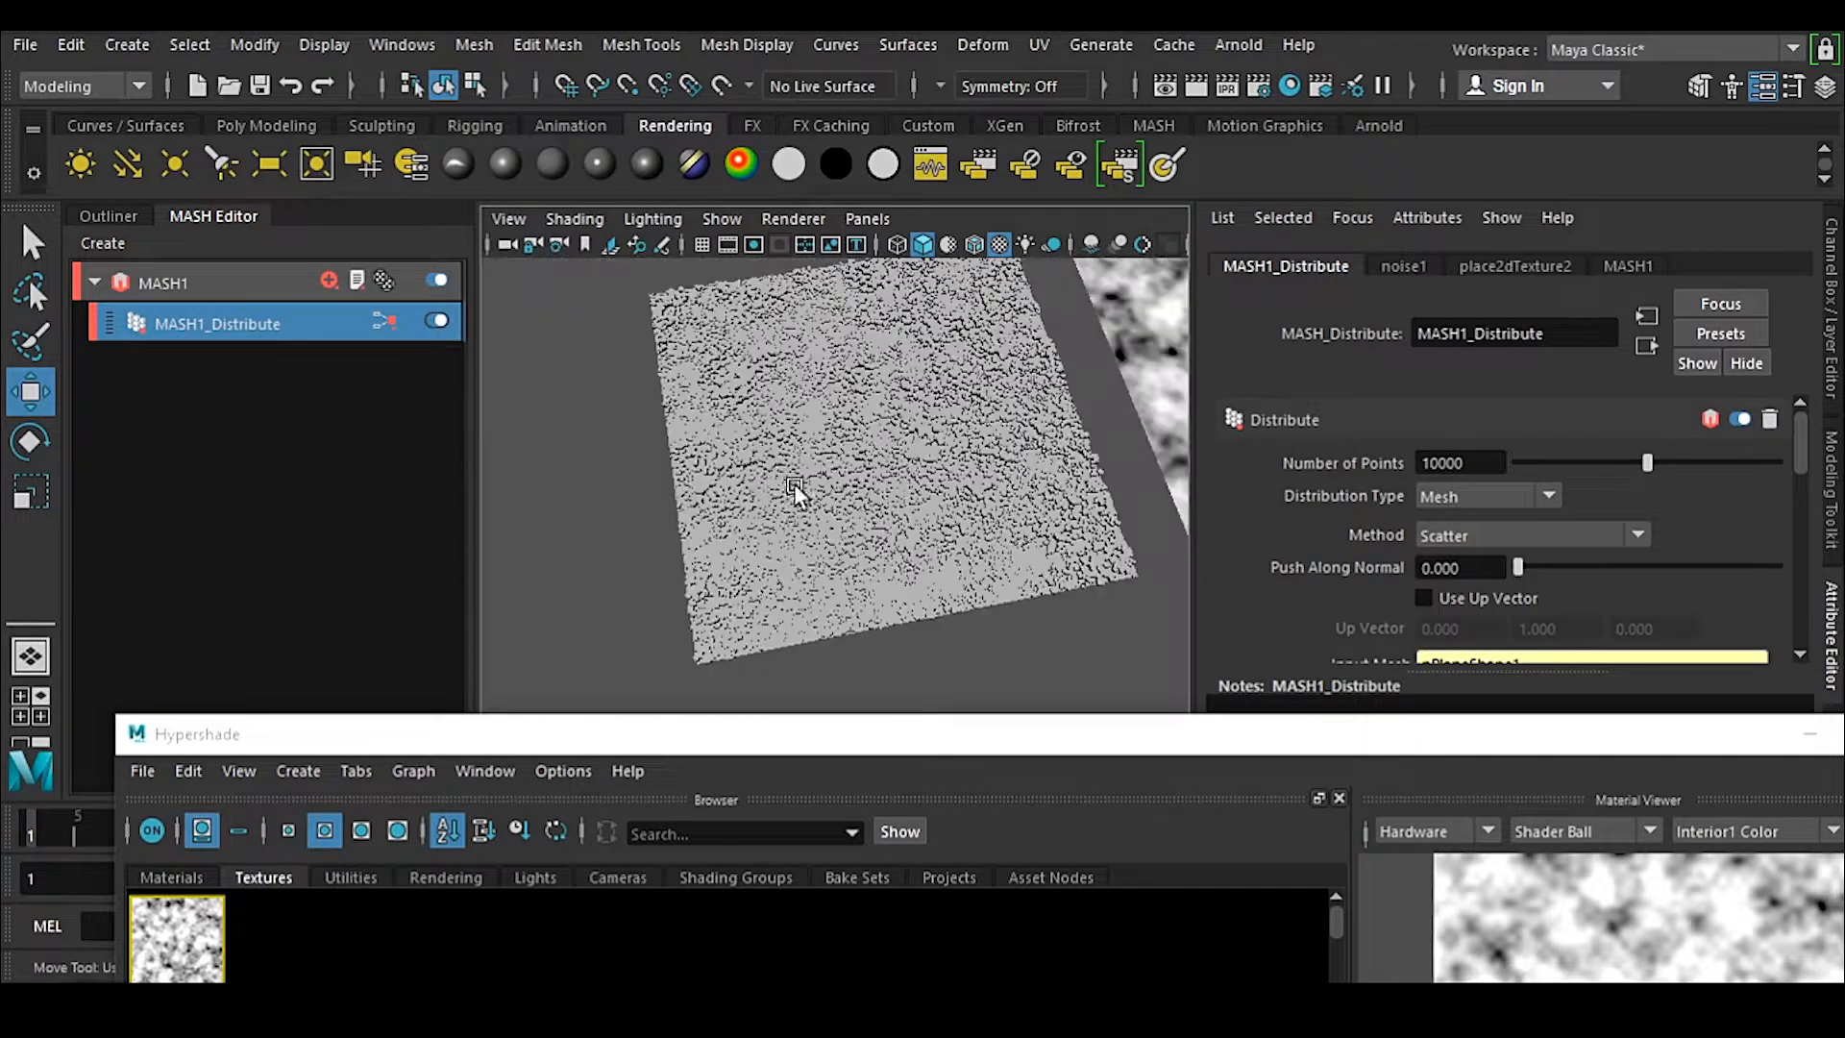
{"action": "middle_click_drag", "start_coordinate": [860, 535], "coordinate": [804, 559], "text": "alt"}
{"action": "left_click_drag", "start_coordinate": [804, 566], "coordinate": [977, 413], "text": "alt"}
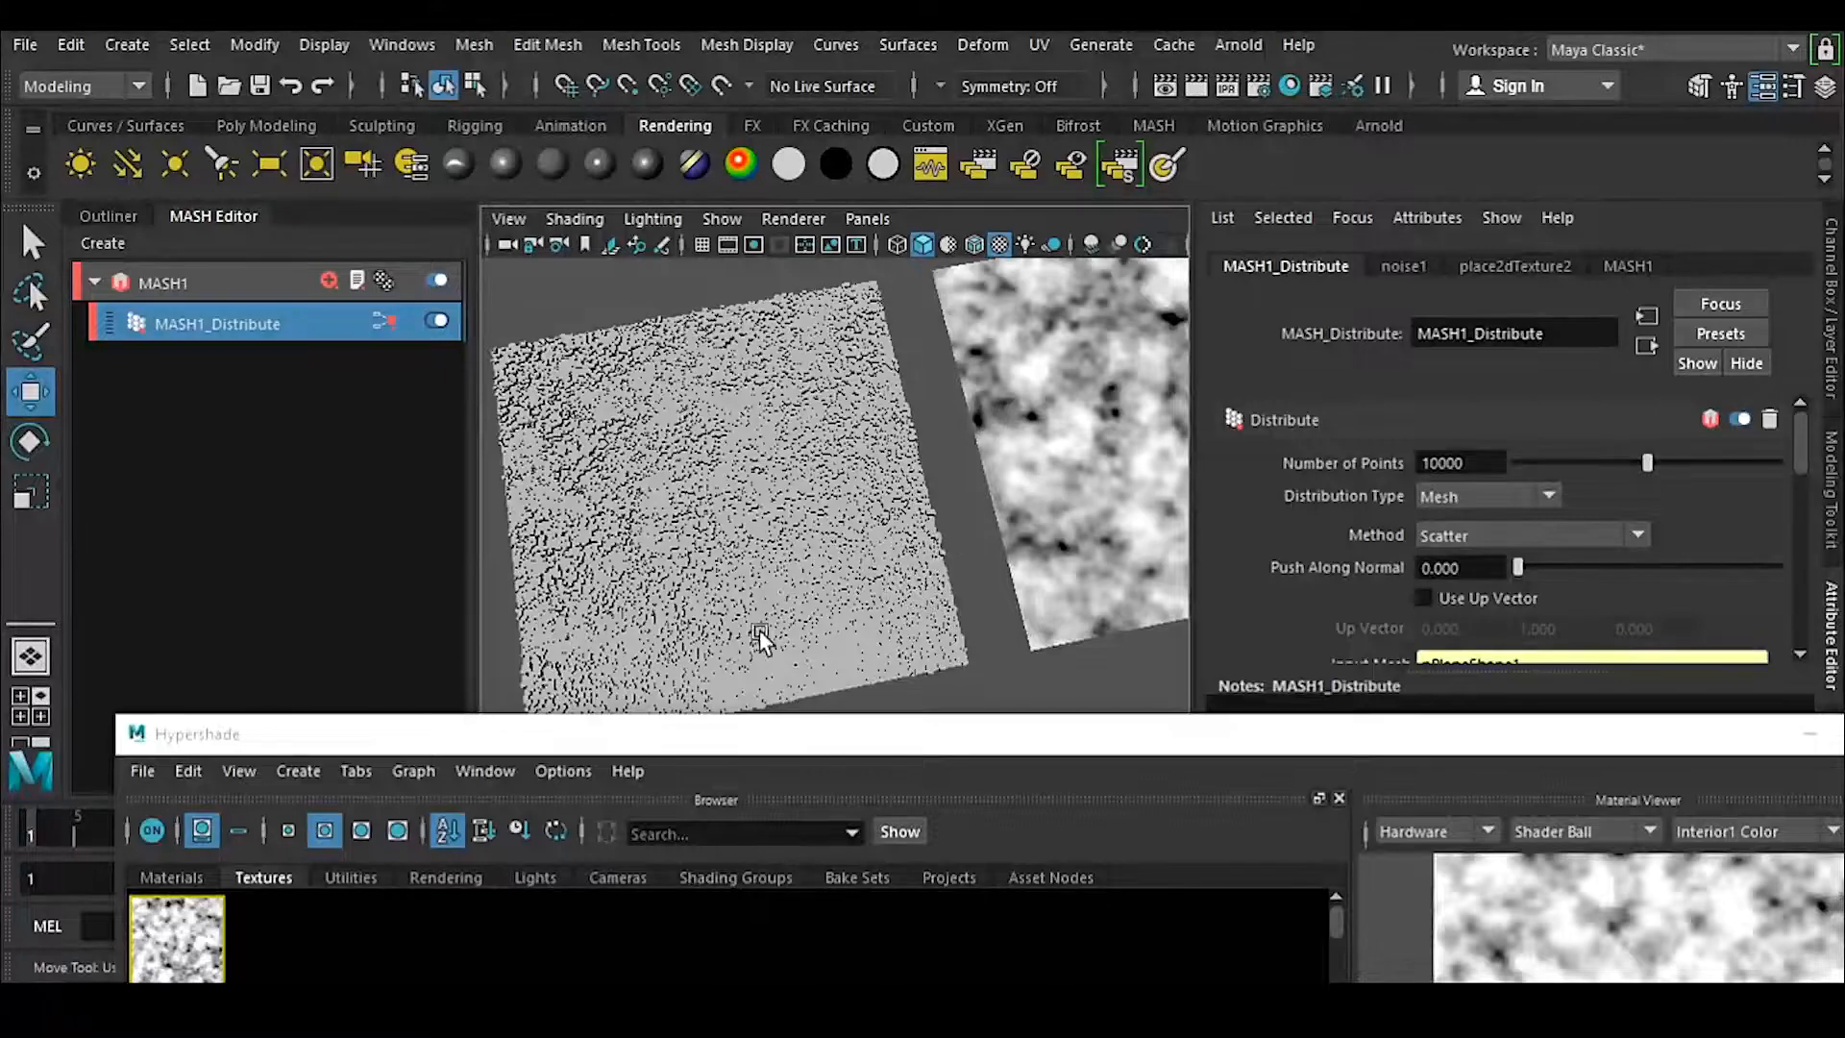
Step: Set the noise1 texture's Amplitude to 5 and minimize Hypershade
{"action": "left_click_drag", "start_coordinate": [847, 759], "coordinate": [1109, 585]}
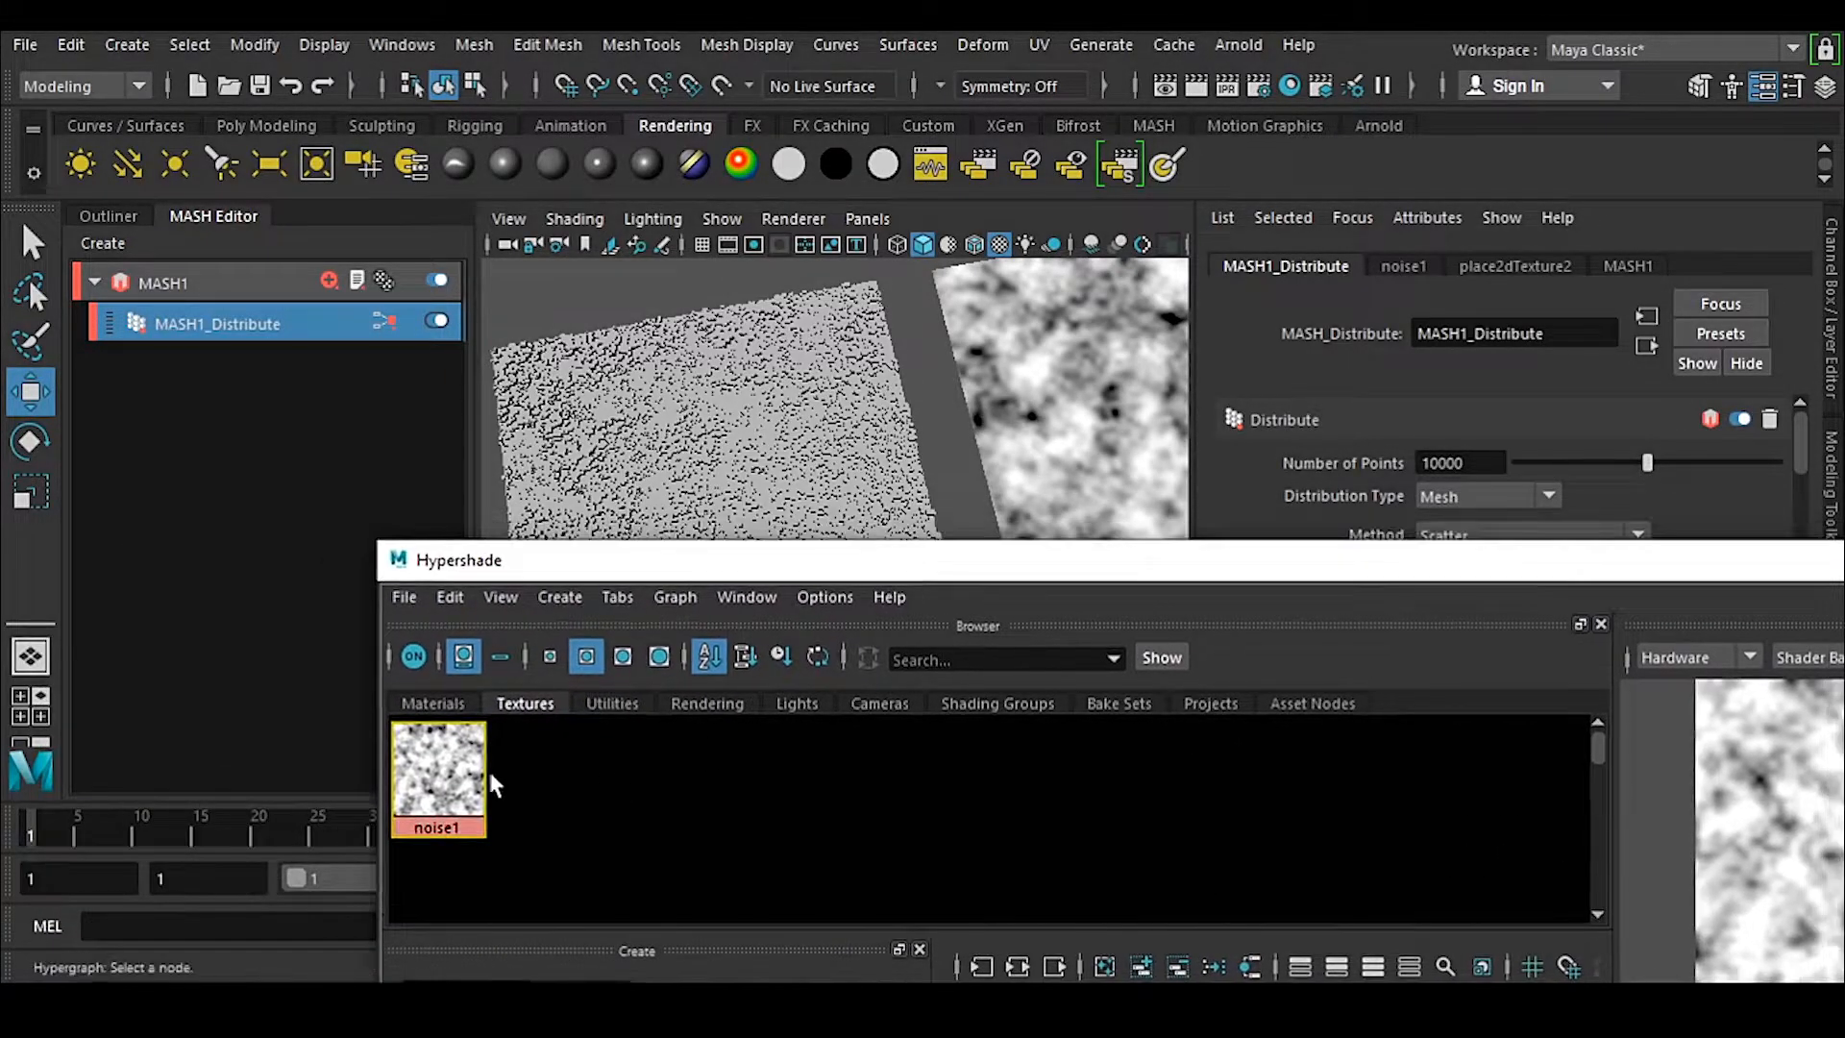
{"action": "left_click", "coordinate": [475, 769]}
{"action": "left_click_drag", "start_coordinate": [1558, 566], "coordinate": [1207, 767]}
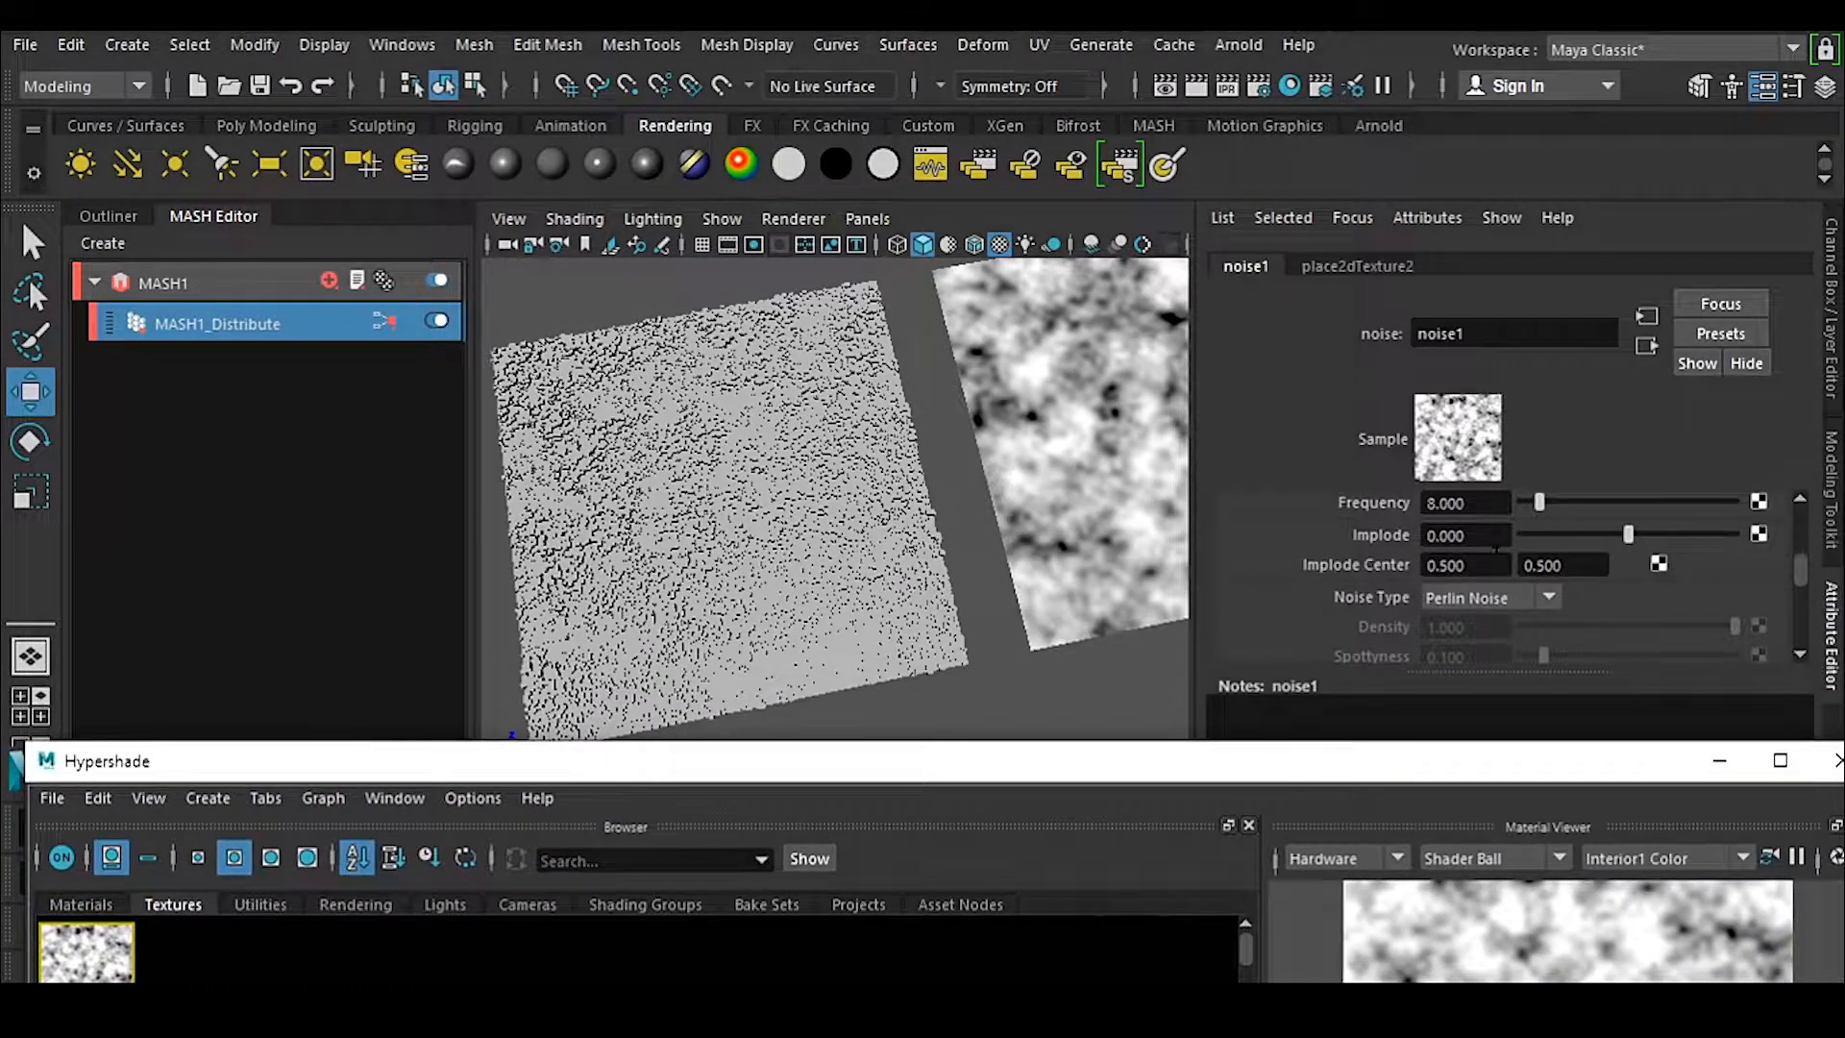
{"action": "scroll", "coordinate": [1479, 576], "scroll_direction": "up", "scroll_amount": 3}
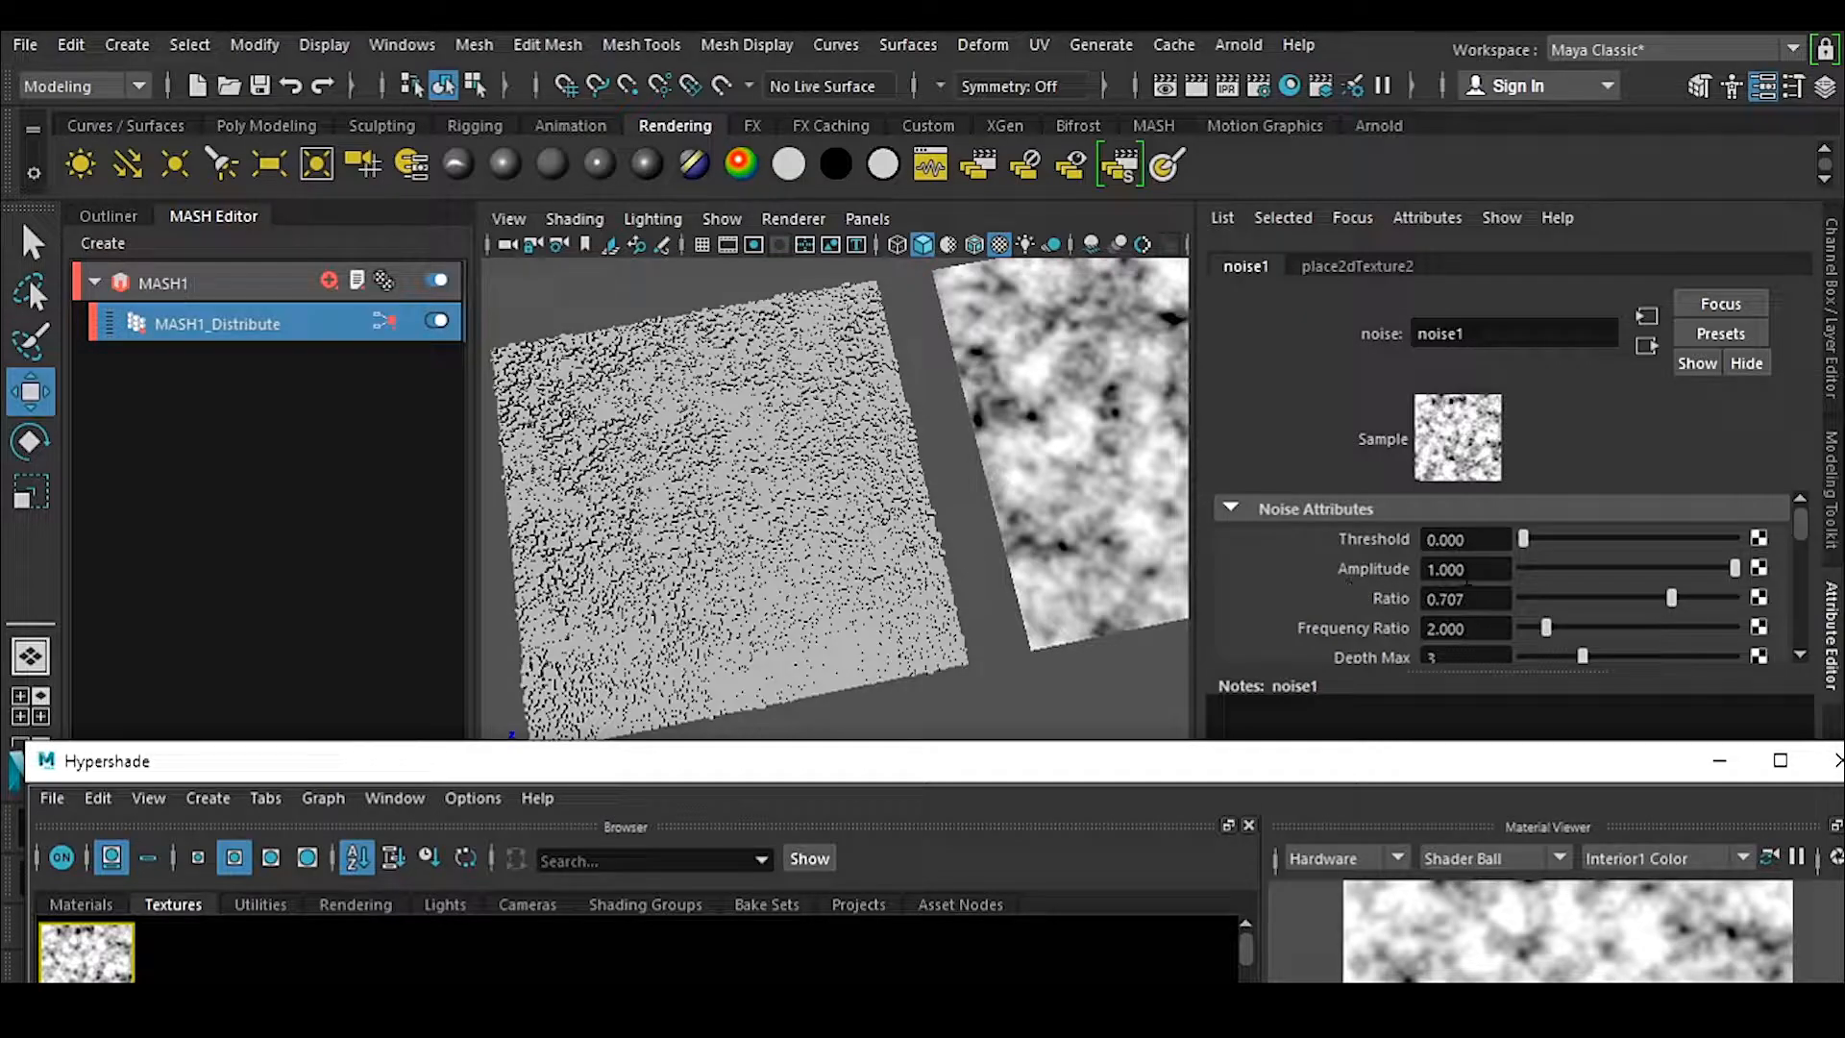
{"action": "left_click_drag", "start_coordinate": [1480, 568], "coordinate": [1354, 596]}
{"action": "type", "text": "5"}
{"action": "key", "text": "Return"}
{"action": "middle_click_drag", "start_coordinate": [1026, 555], "coordinate": [822, 630], "text": "alt"}
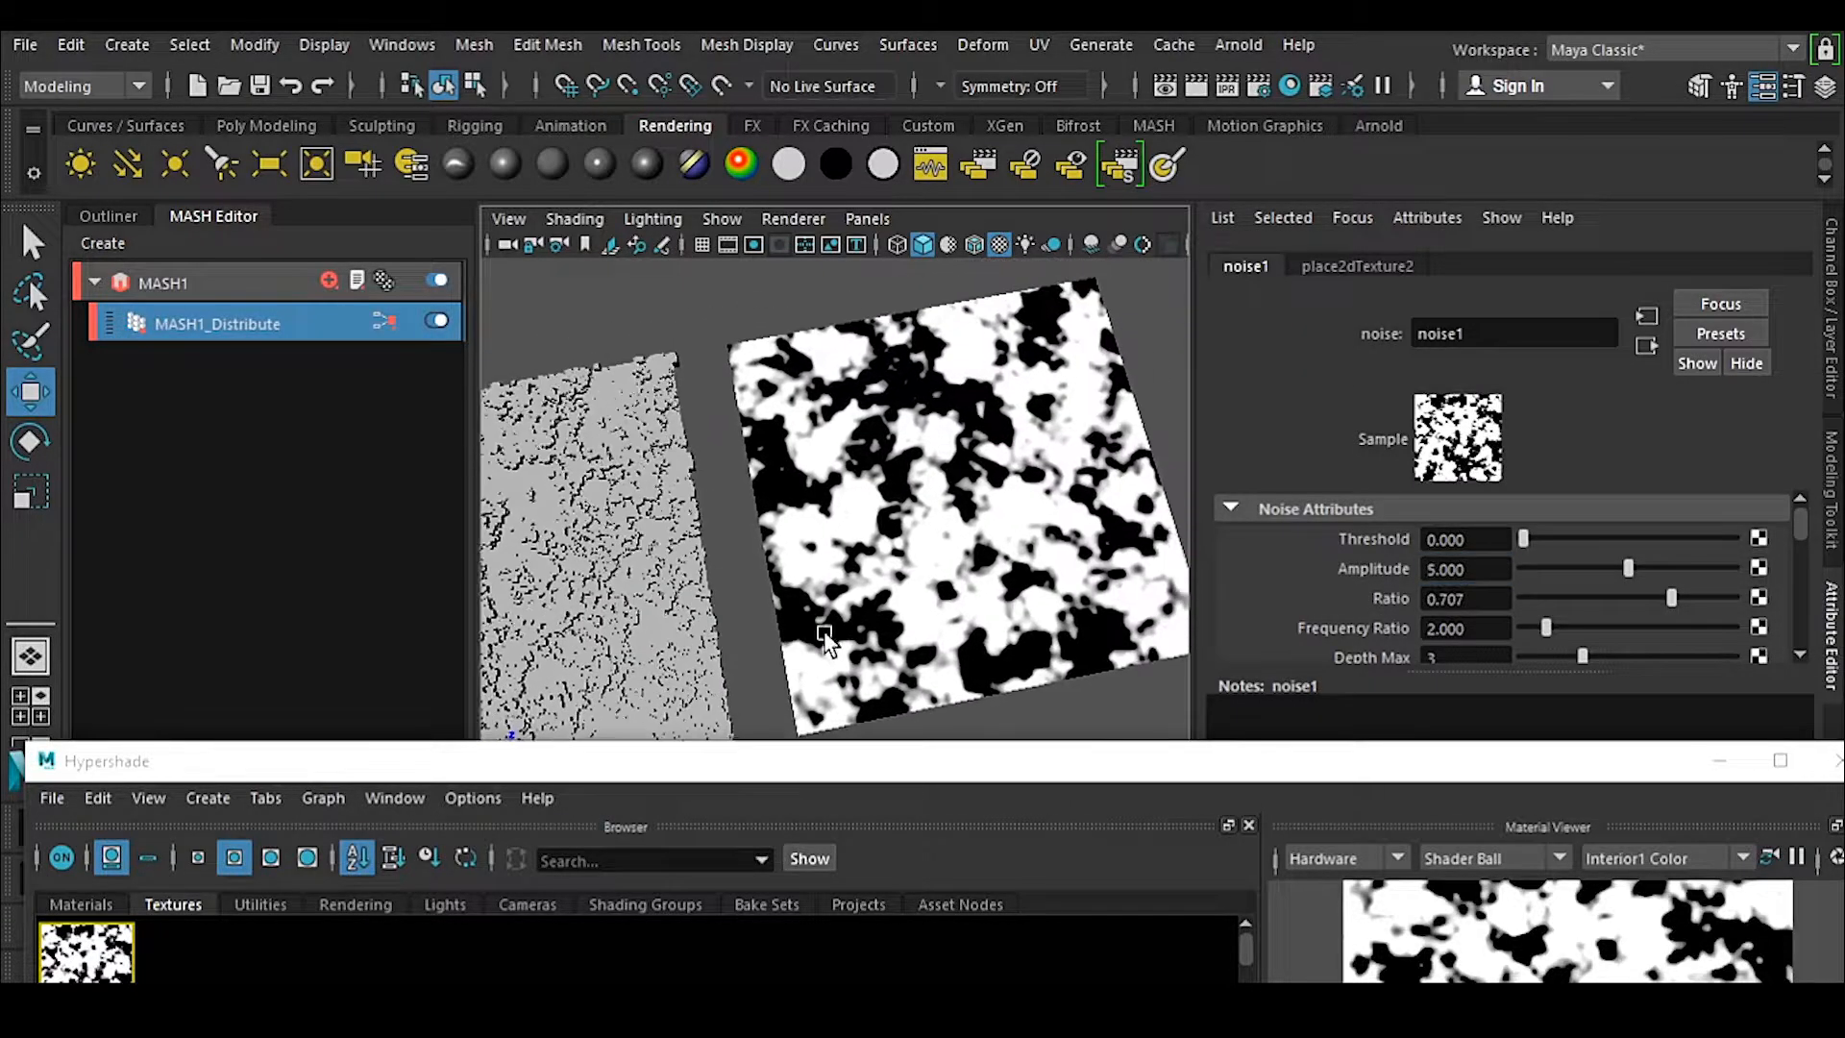
{"action": "left_click", "coordinate": [1720, 762]}
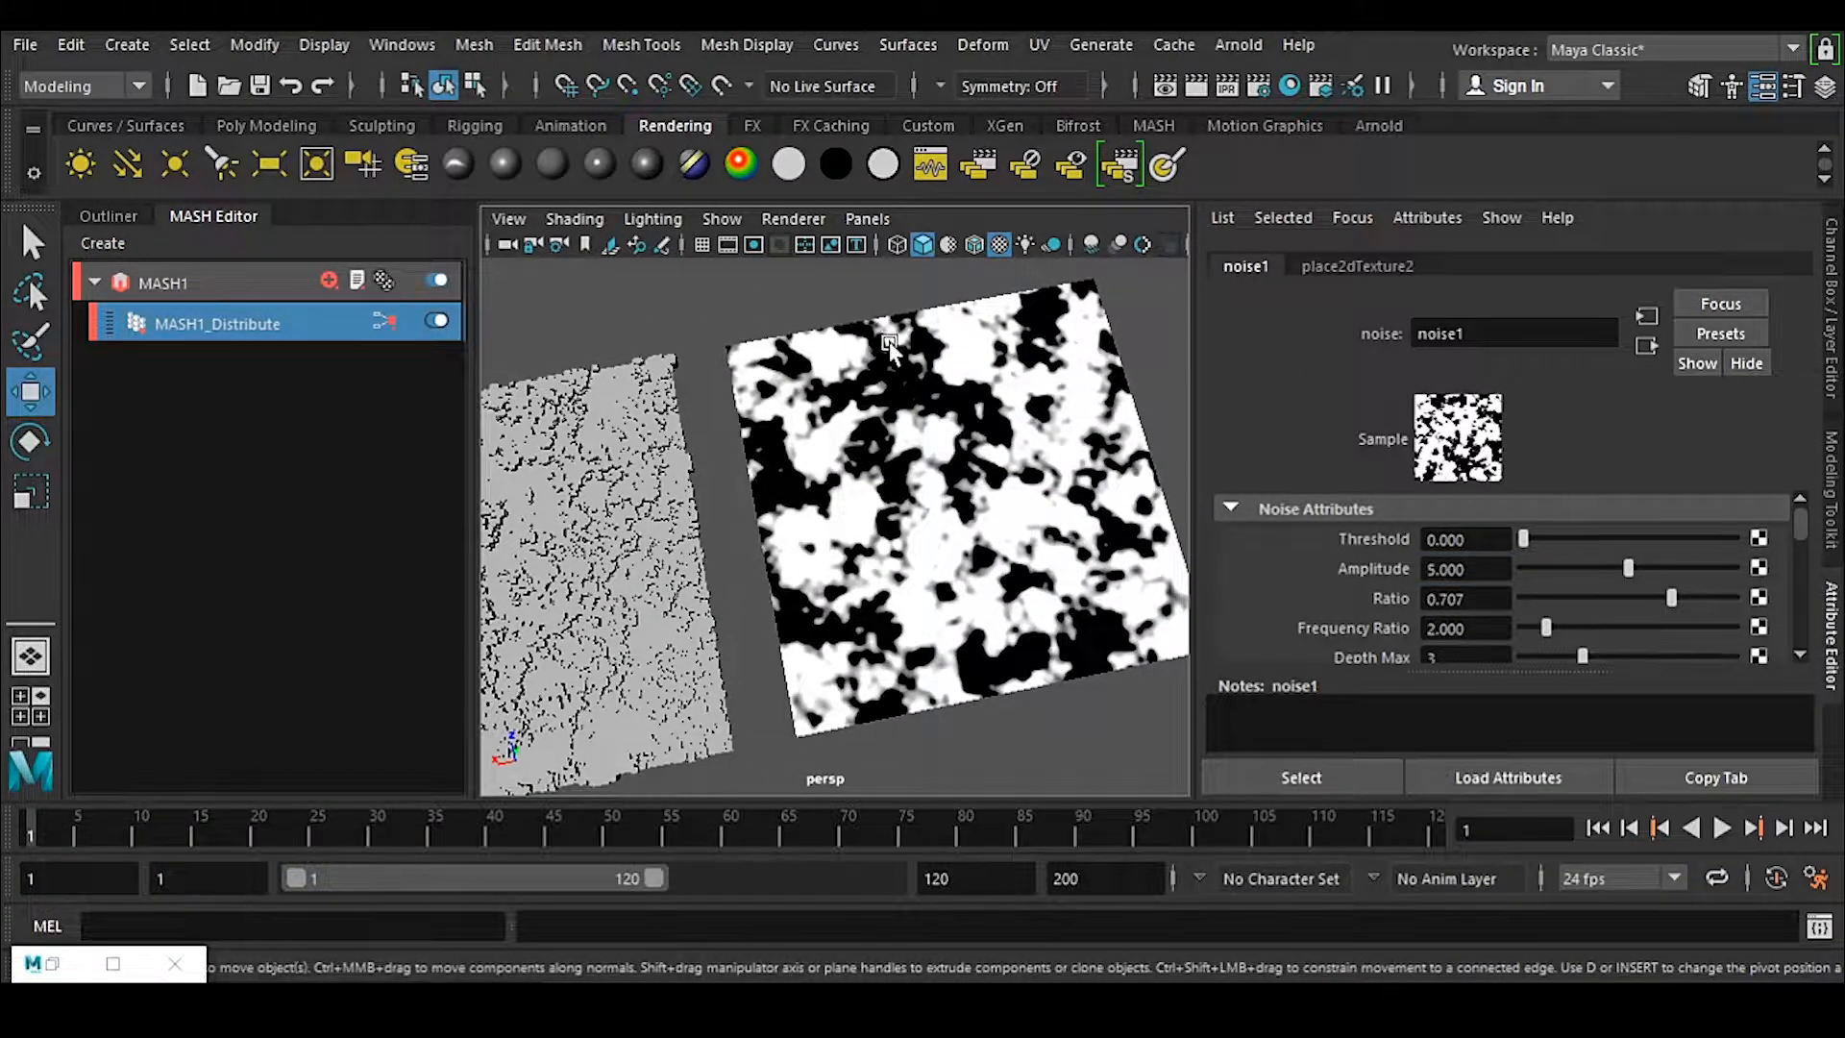
Step: Reduce the Number of Points of MASH1_Distribute to 1000
{"action": "middle_click_drag", "start_coordinate": [686, 634], "coordinate": [897, 614], "text": "alt"}
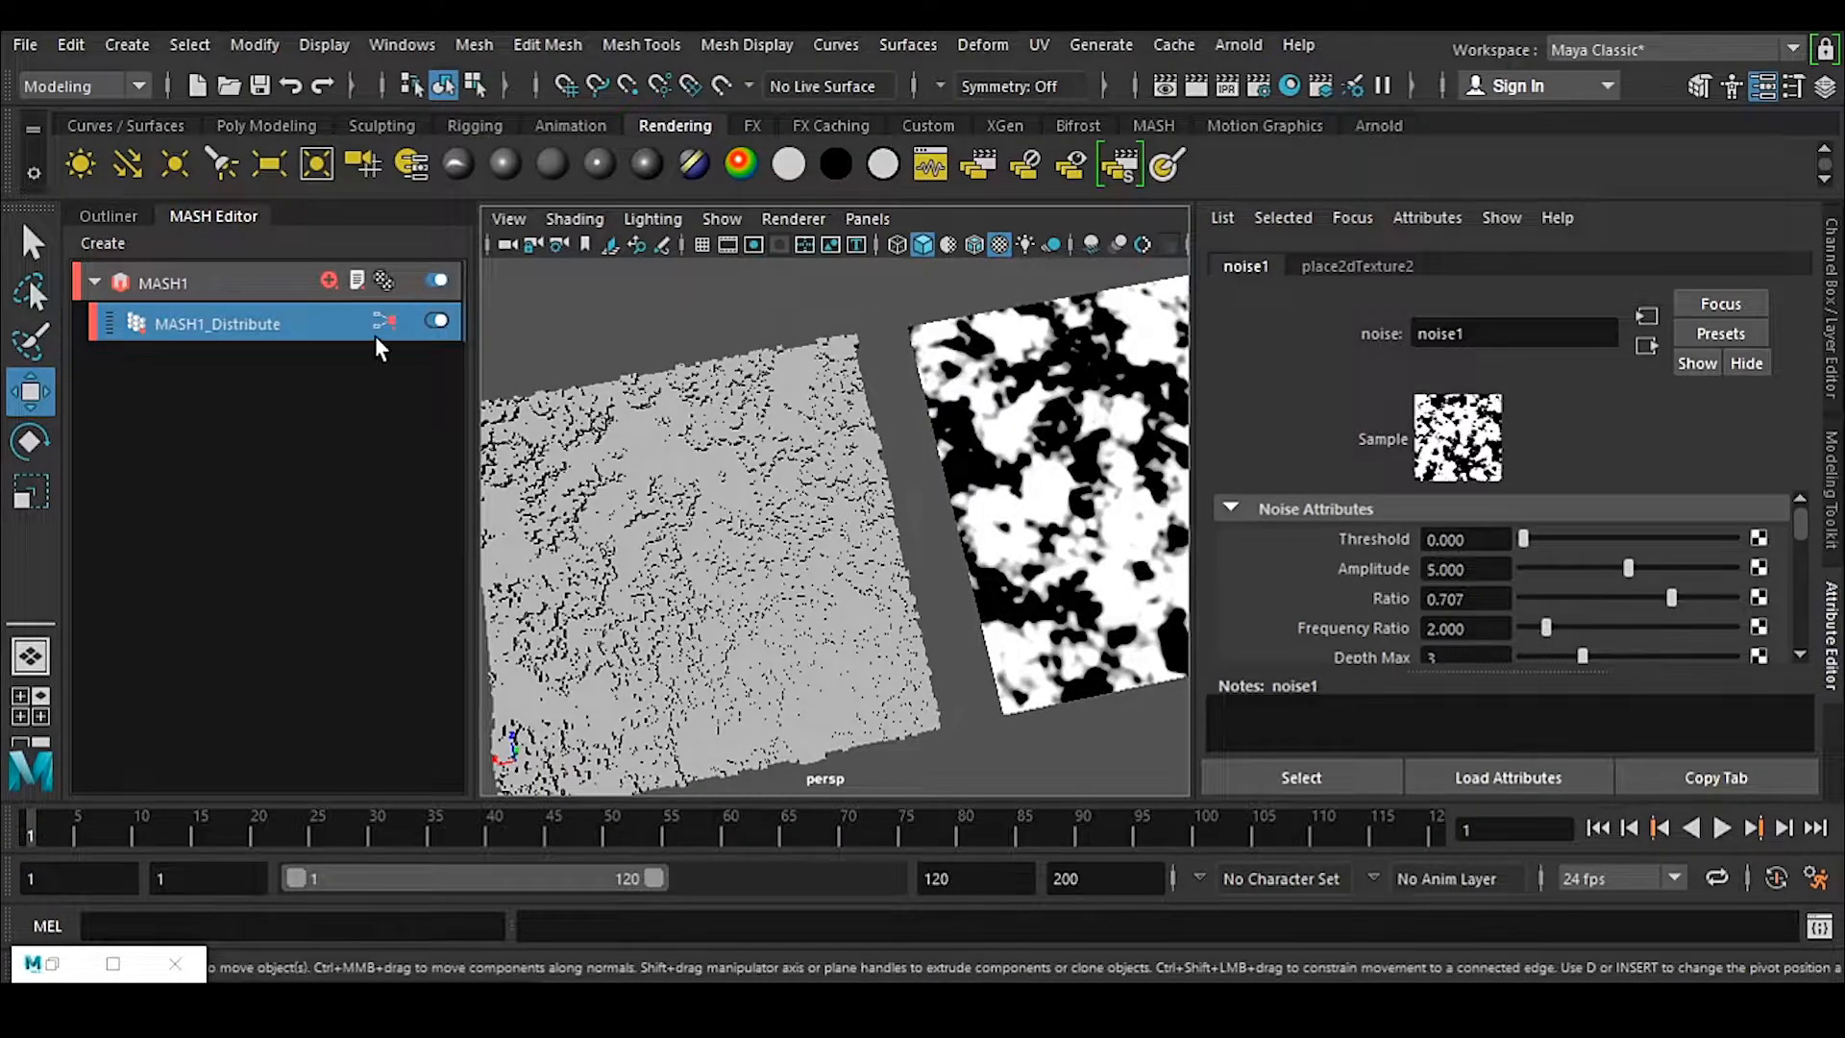
{"action": "left_click", "coordinate": [297, 326]}
{"action": "left_click", "coordinate": [1481, 462]}
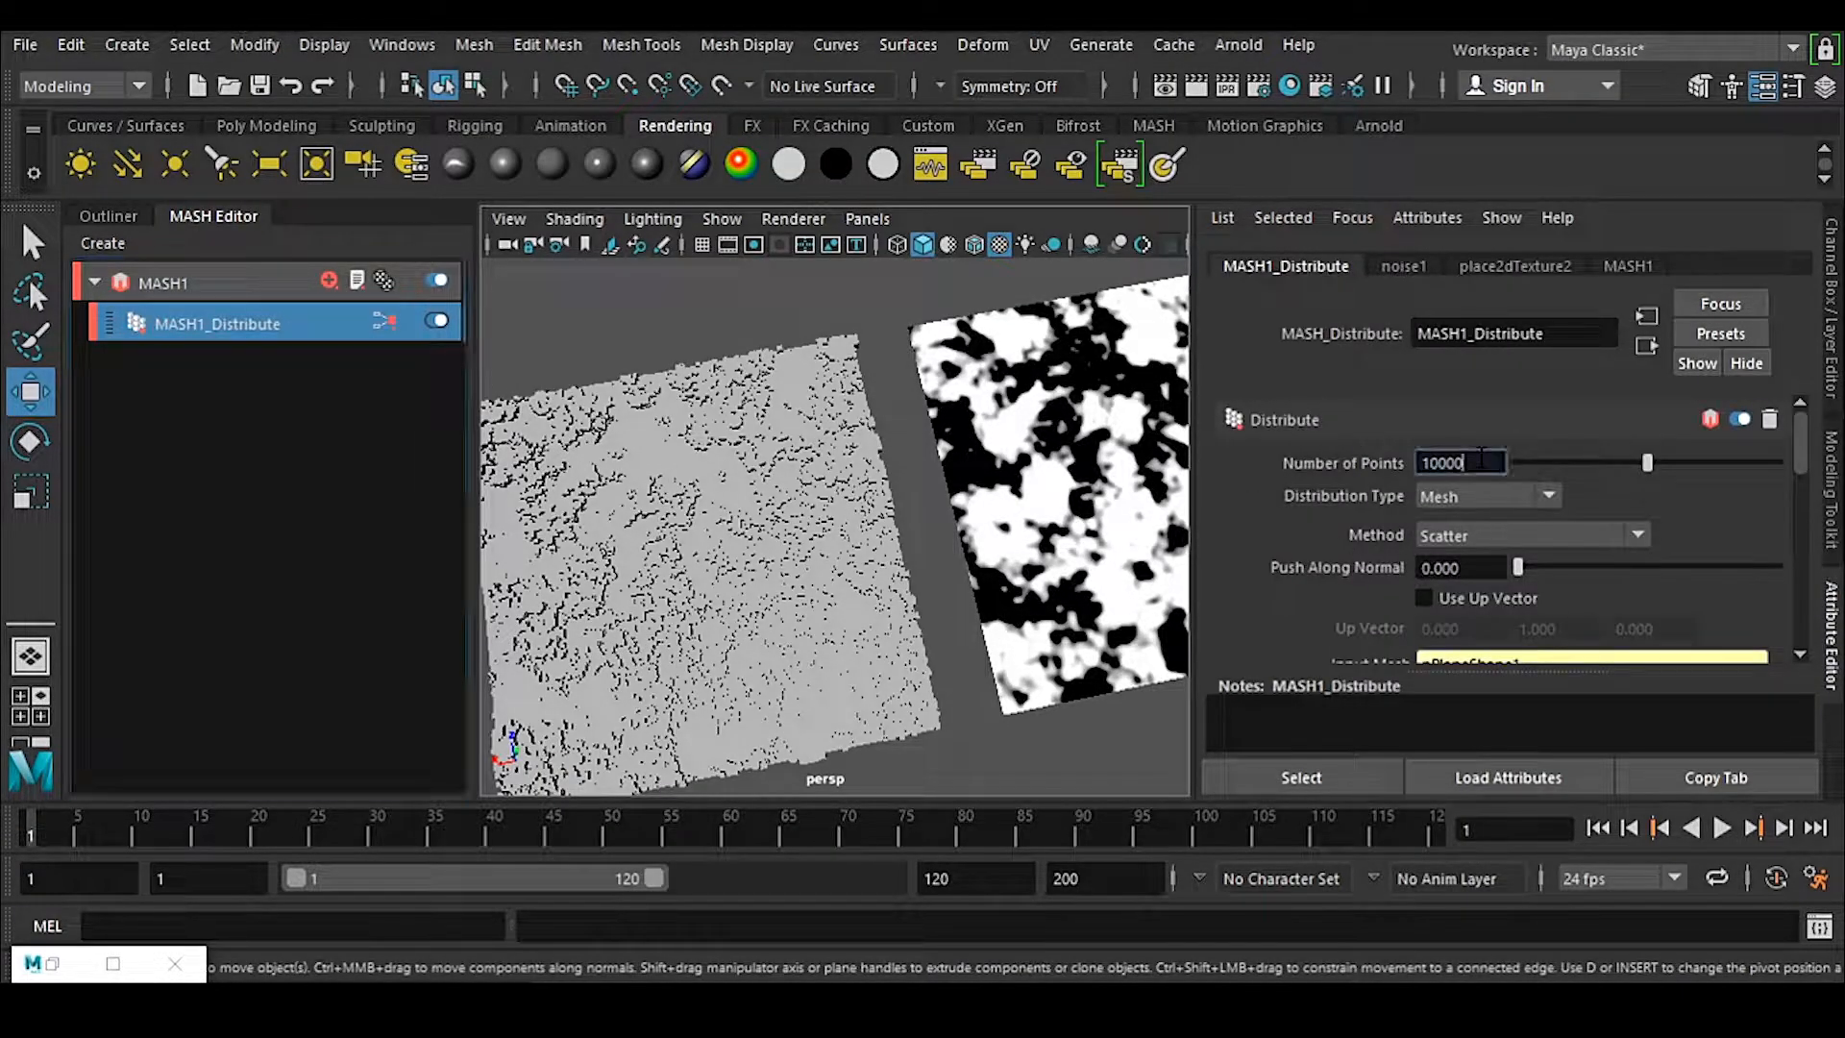
{"action": "key", "text": "BackSpace"}
{"action": "key", "text": "Return"}
Step: Compare the cube scale on the first plane with the black and white areas of the noise texture
{"action": "middle_click_drag", "start_coordinate": [697, 567], "coordinate": [730, 548], "text": "alt"}
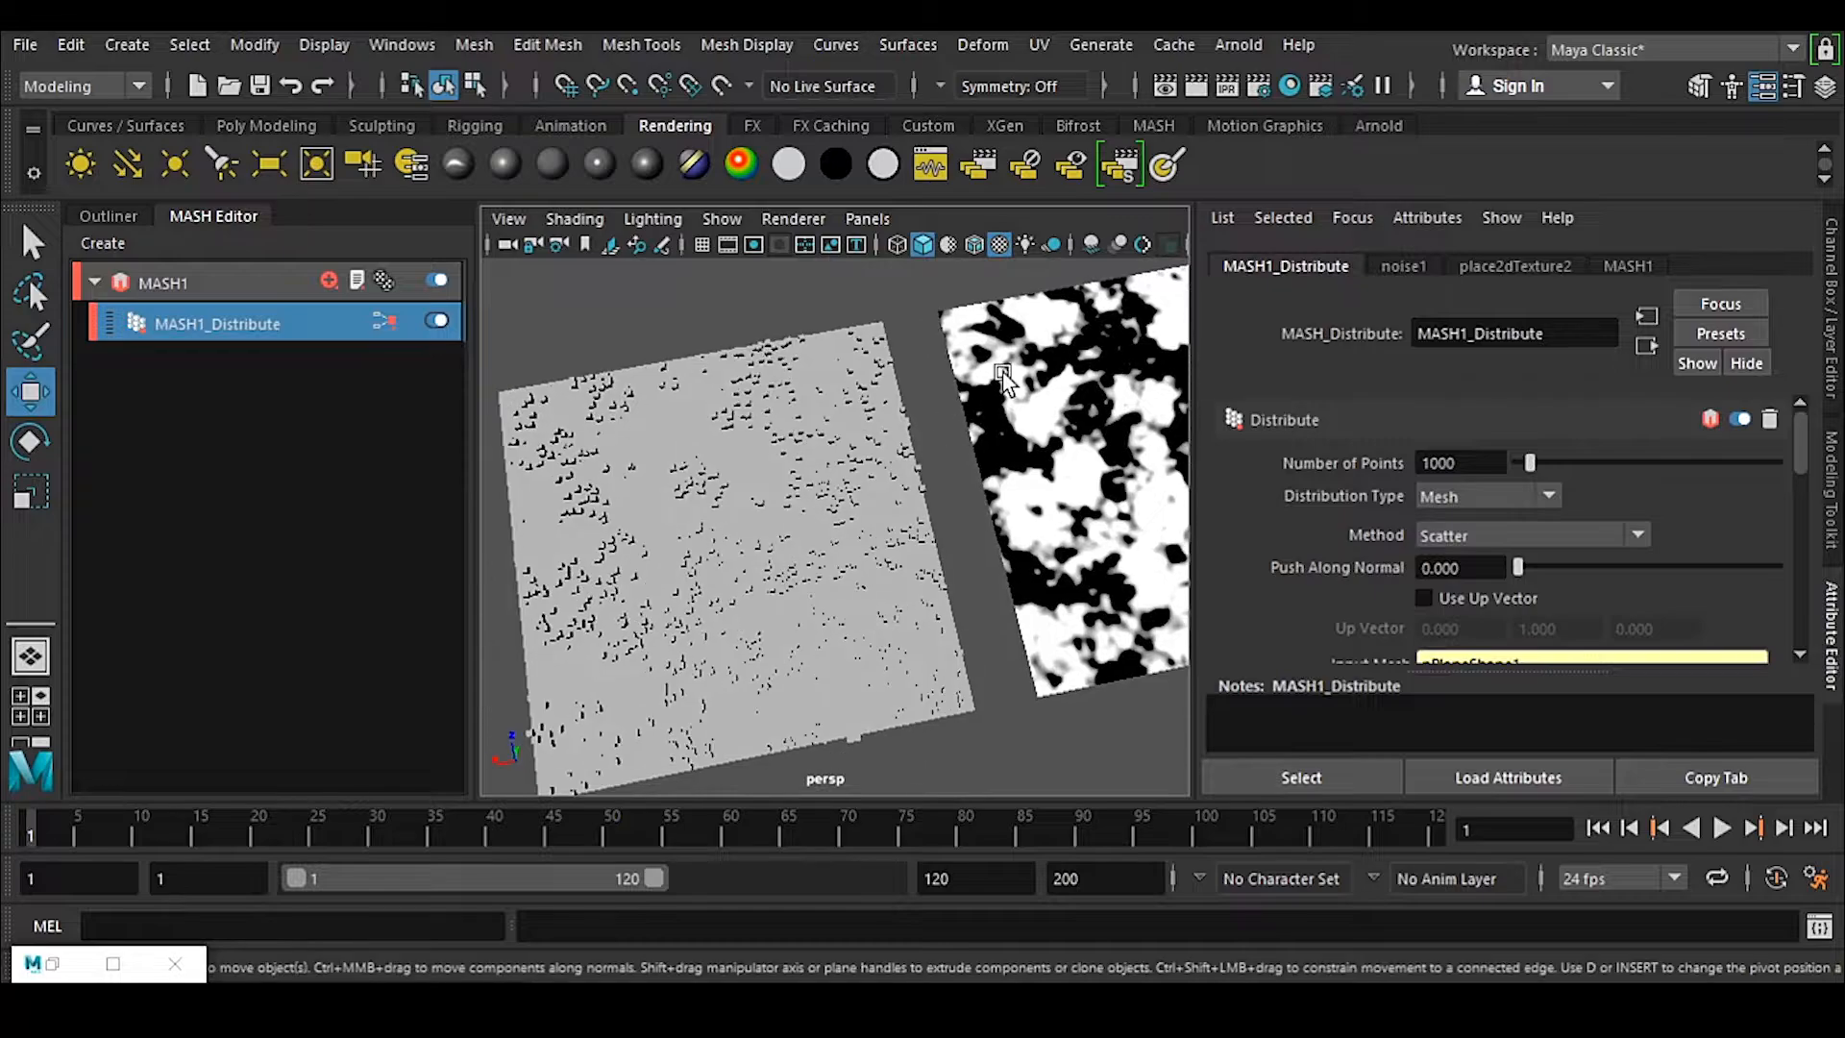
{"action": "middle_click_drag", "start_coordinate": [914, 465], "coordinate": [869, 481], "text": "alt"}
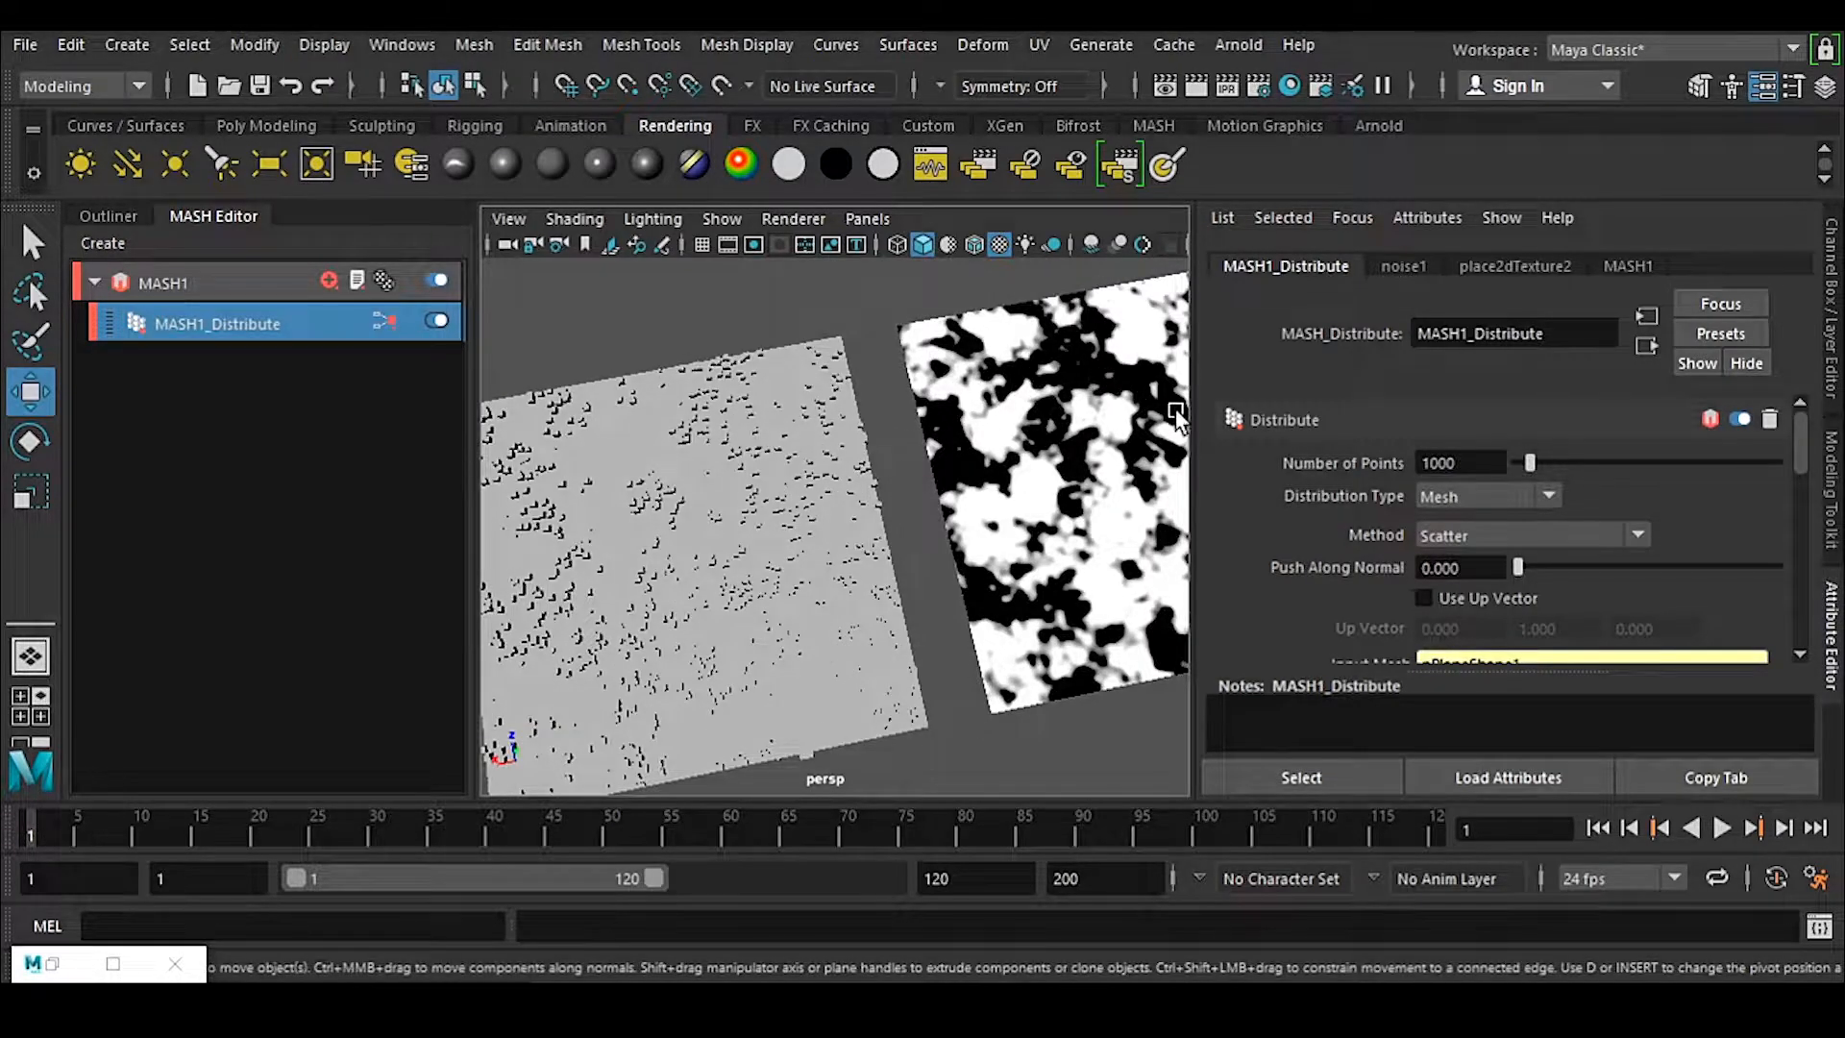
{"action": "middle_click_drag", "start_coordinate": [722, 545], "coordinate": [557, 584], "text": "alt"}
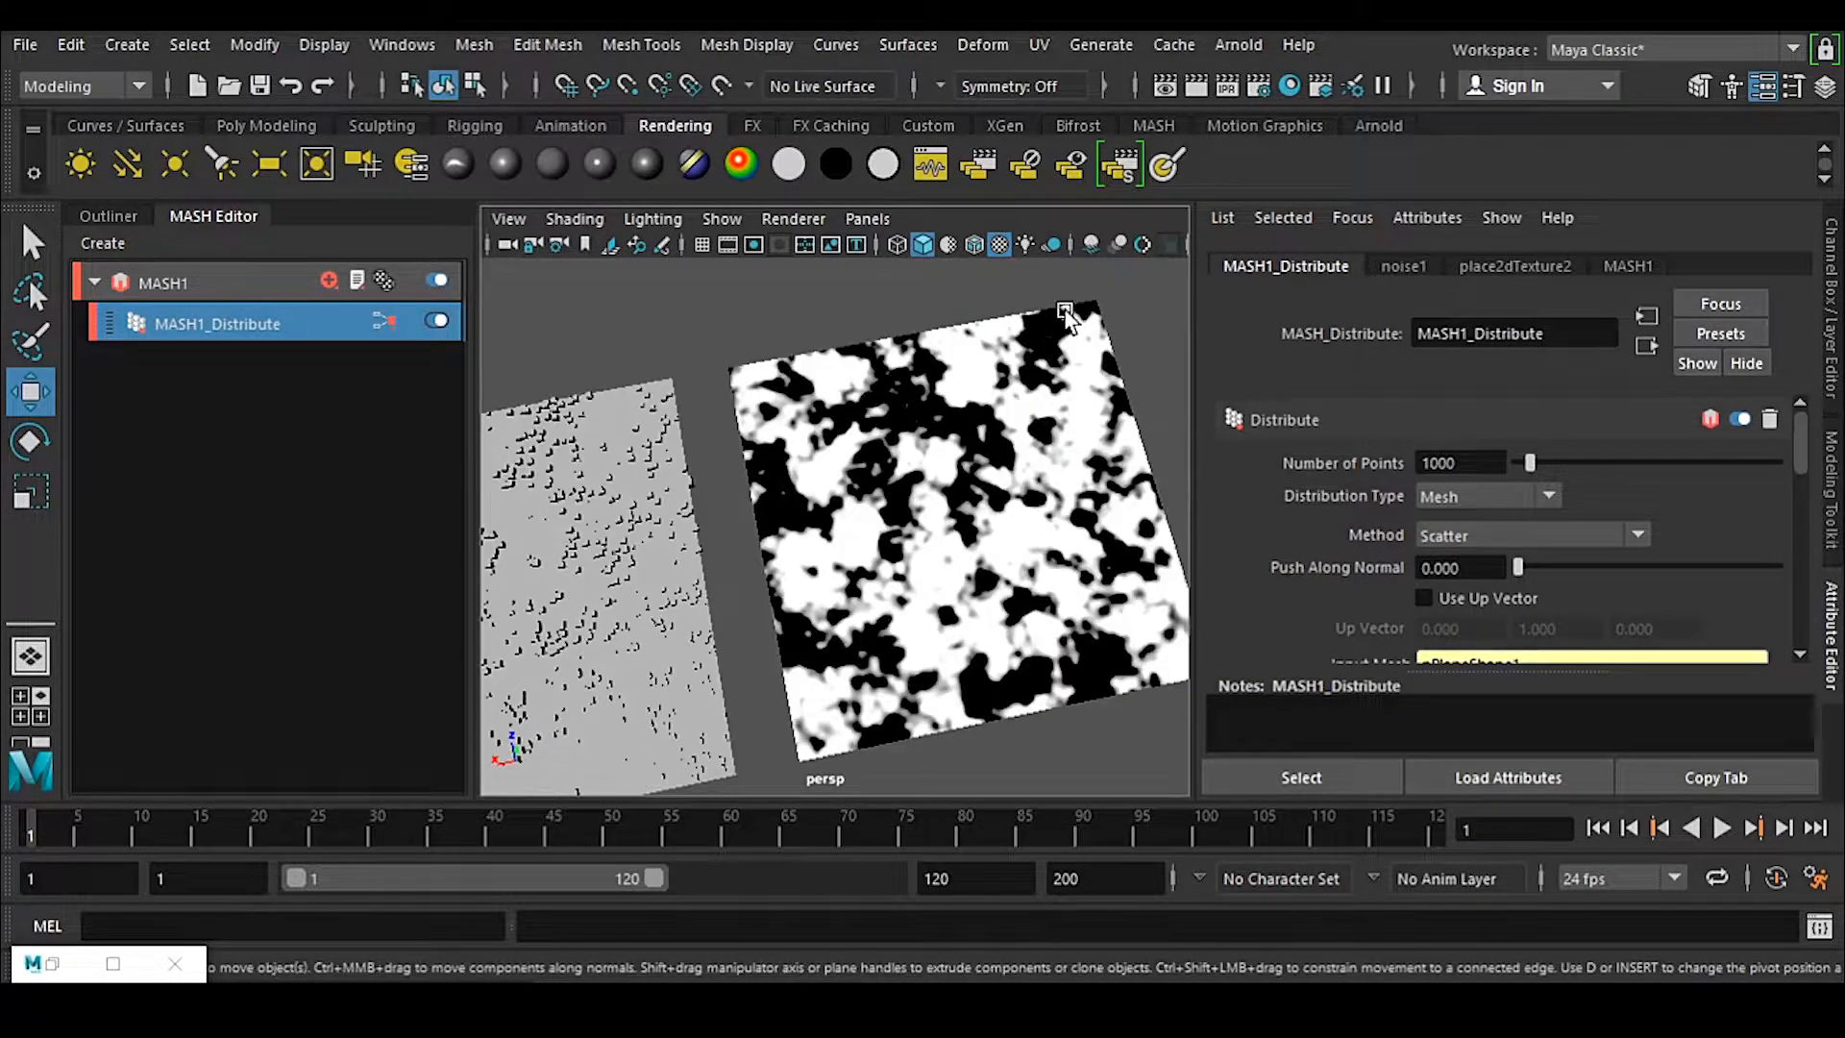
{"action": "middle_click_drag", "start_coordinate": [696, 551], "coordinate": [971, 490], "text": "alt"}
{"action": "scroll", "coordinate": [815, 539], "scroll_direction": "up", "scroll_amount": 3}
{"action": "left_click_drag", "start_coordinate": [816, 539], "coordinate": [992, 478], "text": "alt"}
{"action": "scroll", "coordinate": [769, 592], "scroll_direction": "up", "scroll_amount": 4}
{"action": "middle_click_drag", "start_coordinate": [768, 592], "coordinate": [890, 514], "text": "alt"}
{"action": "scroll", "coordinate": [840, 479], "scroll_direction": "up", "scroll_amount": 3}
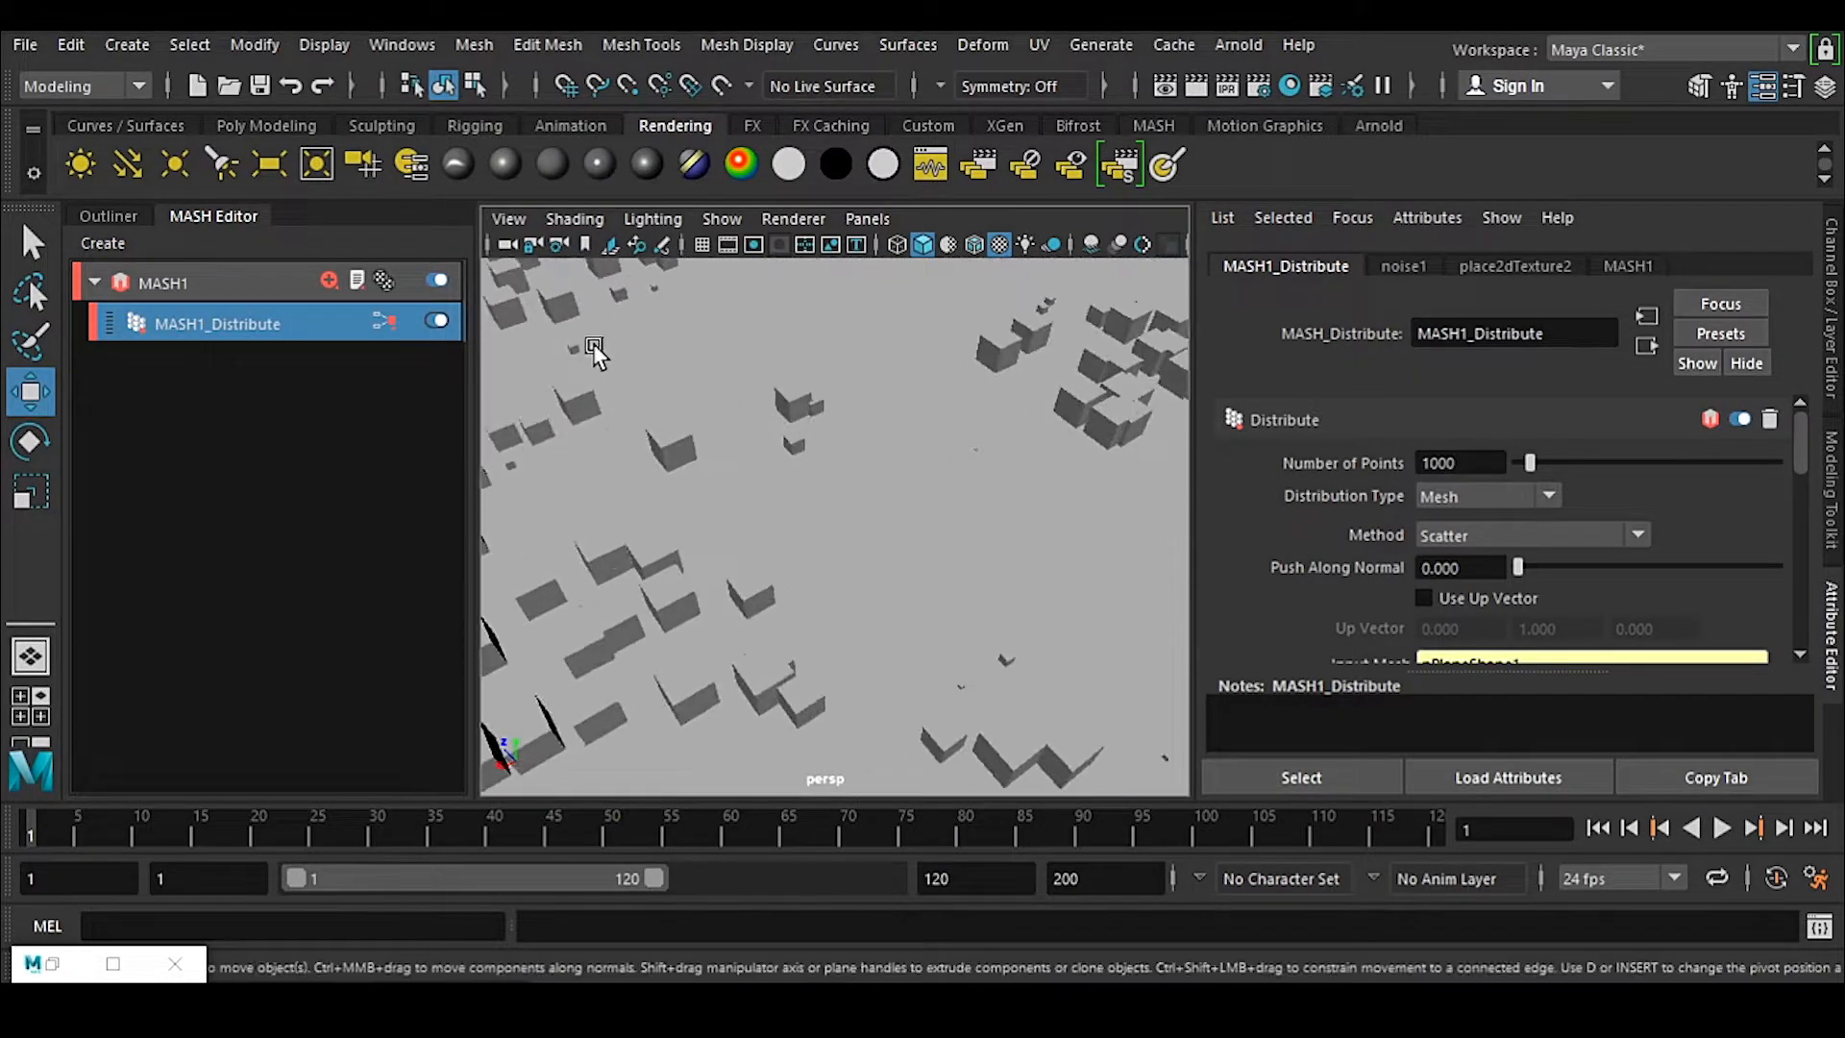
Step: Try 20000 as the Number of Points of MASH1_Distribute
{"action": "scroll", "coordinate": [948, 528], "scroll_direction": "down", "scroll_amount": 5}
{"action": "double_click", "coordinate": [1457, 462]}
{"action": "type", "text": "20000"}
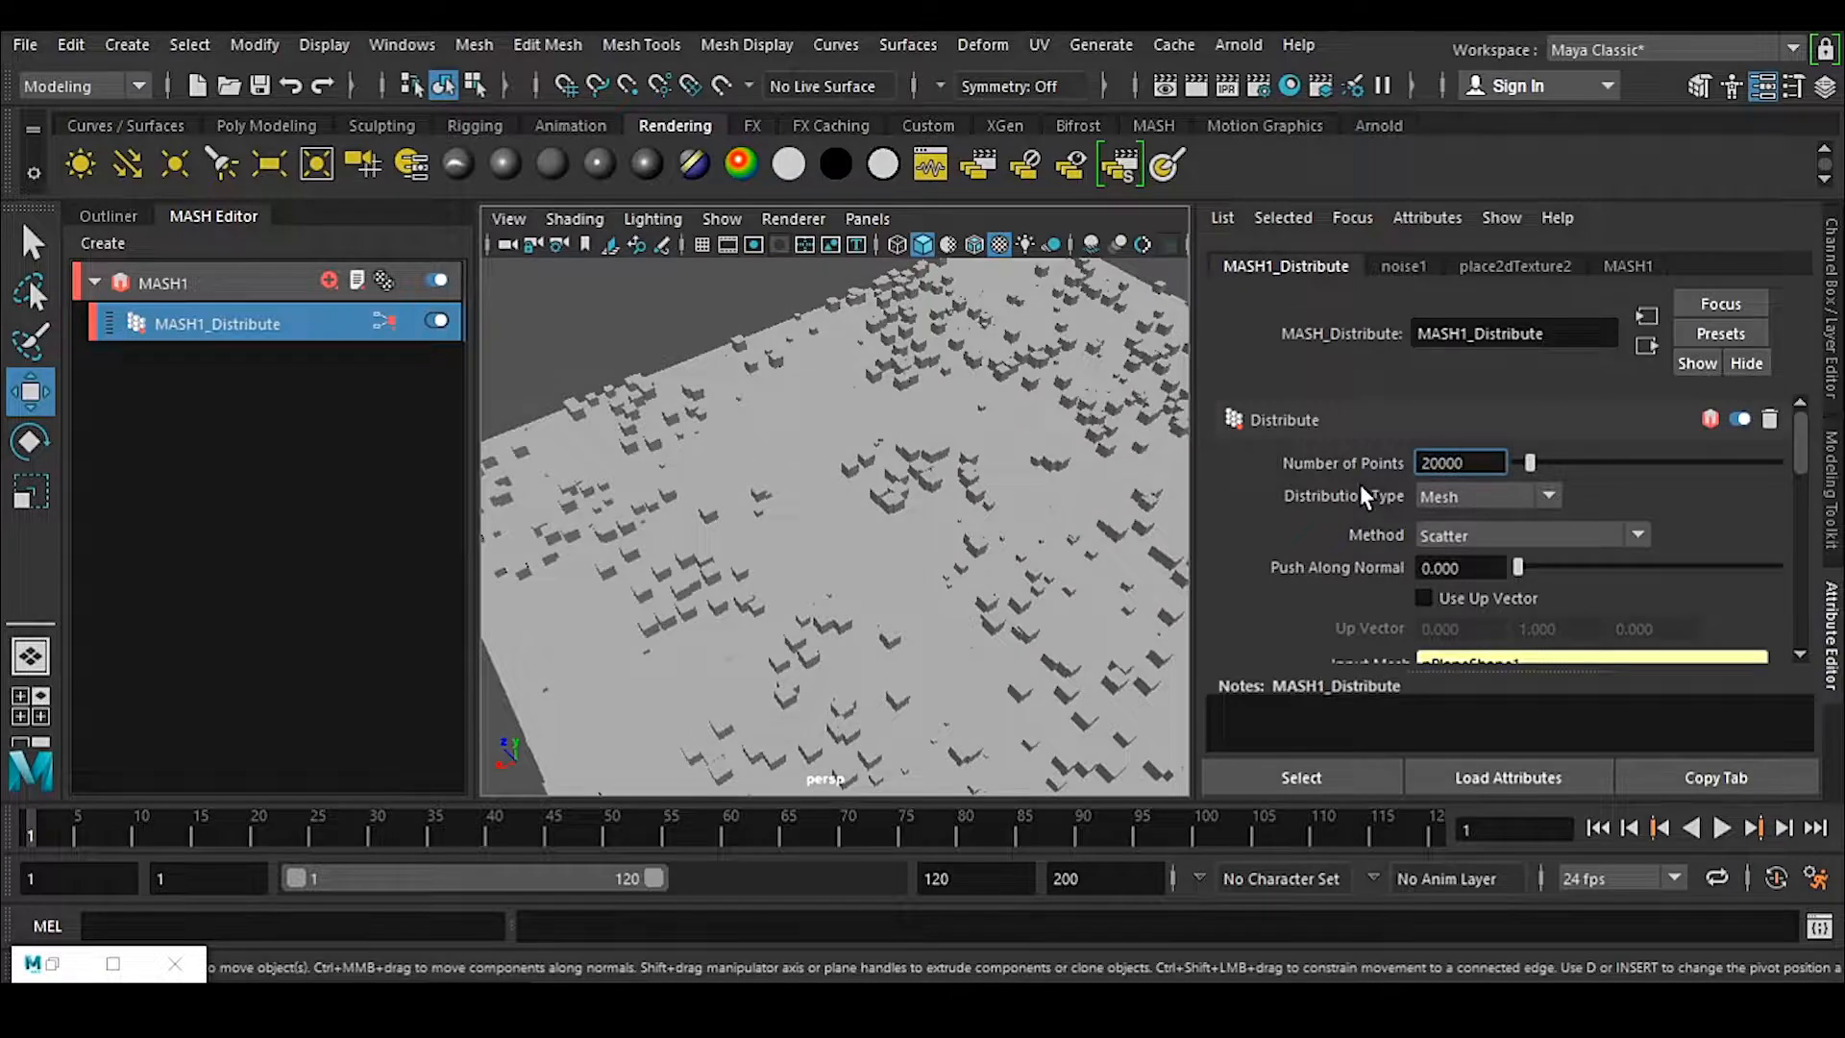
{"action": "key", "text": "Return"}
Step: Return the Number of Points of MASH1_Distribute to 10000 and inspect the cubes across the plane
{"action": "type", "text": "10000"}
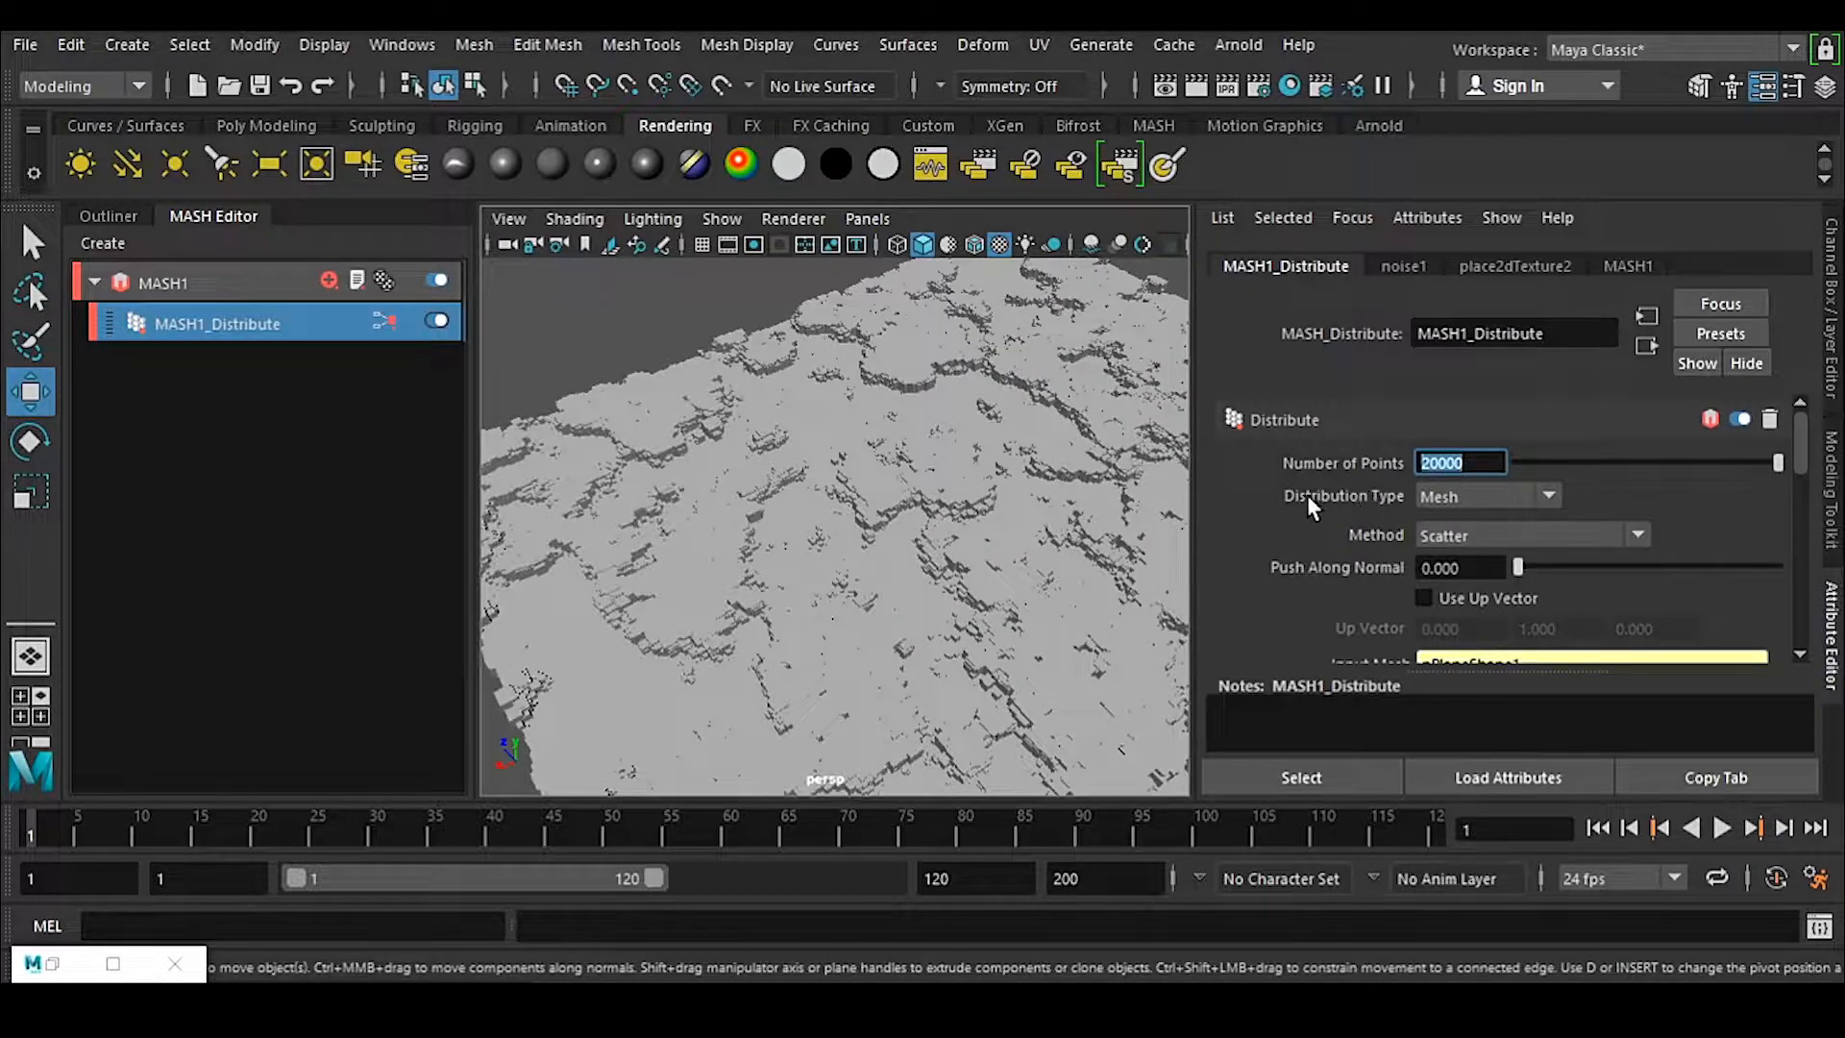
{"action": "key", "text": "Return"}
{"action": "left_click_drag", "start_coordinate": [716, 694], "coordinate": [971, 561], "text": "alt"}
{"action": "right_click_drag", "start_coordinate": [971, 560], "coordinate": [811, 527], "text": "alt"}
{"action": "middle_click_drag", "start_coordinate": [810, 528], "coordinate": [879, 538], "text": "alt"}
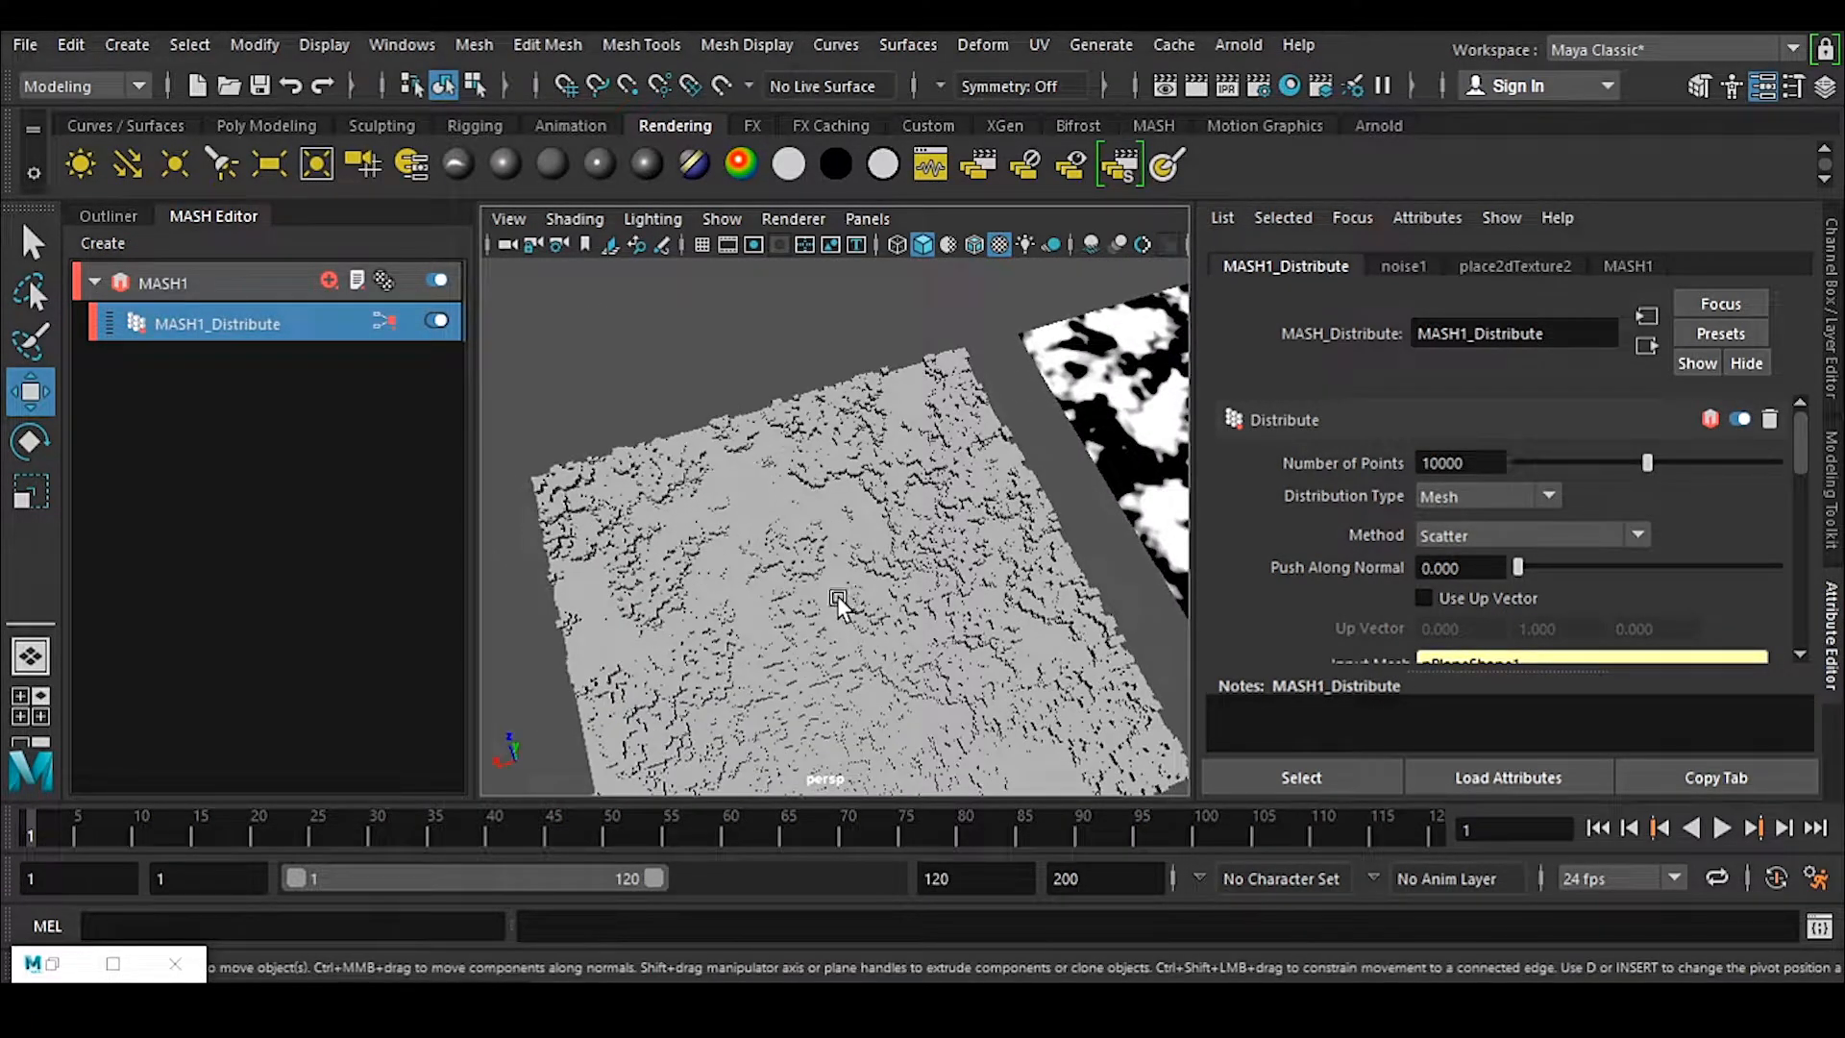
{"action": "right_click_drag", "start_coordinate": [838, 597], "coordinate": [1095, 528], "text": "alt"}
{"action": "middle_click_drag", "start_coordinate": [842, 607], "coordinate": [797, 620], "text": "alt"}
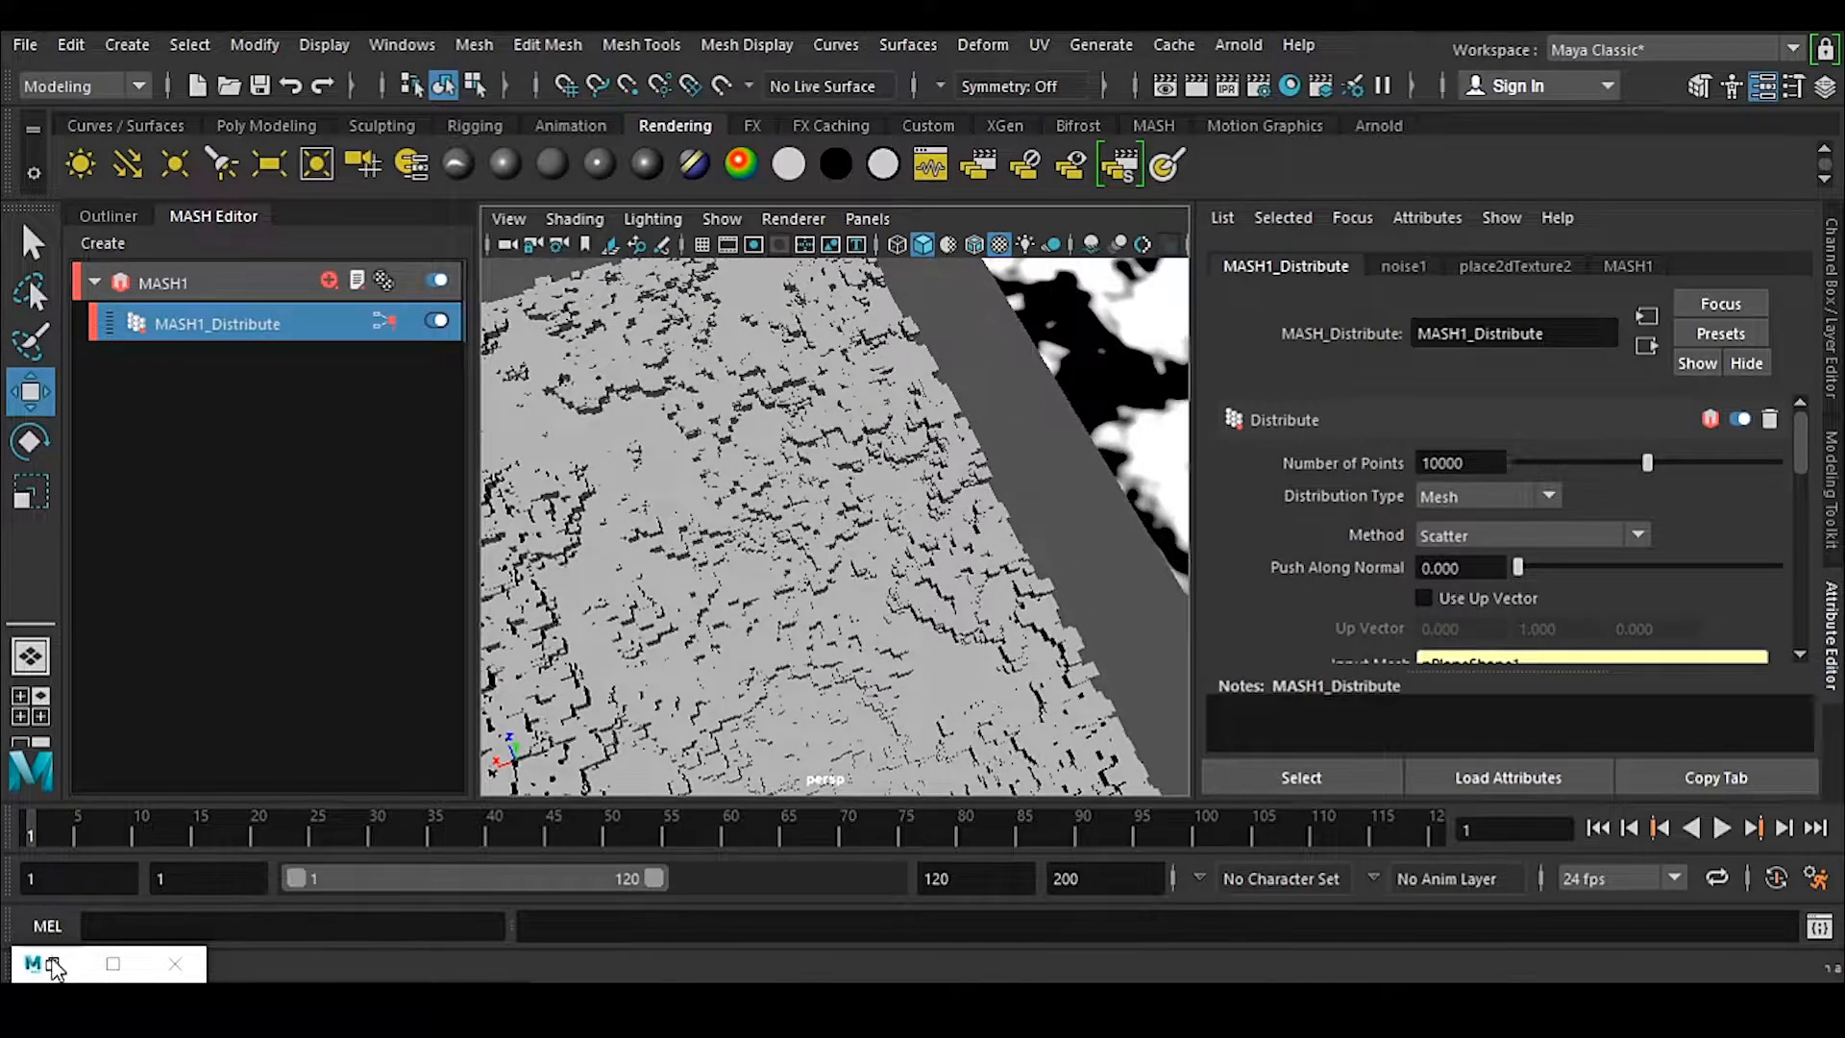
{"action": "left_click", "coordinate": [112, 963]}
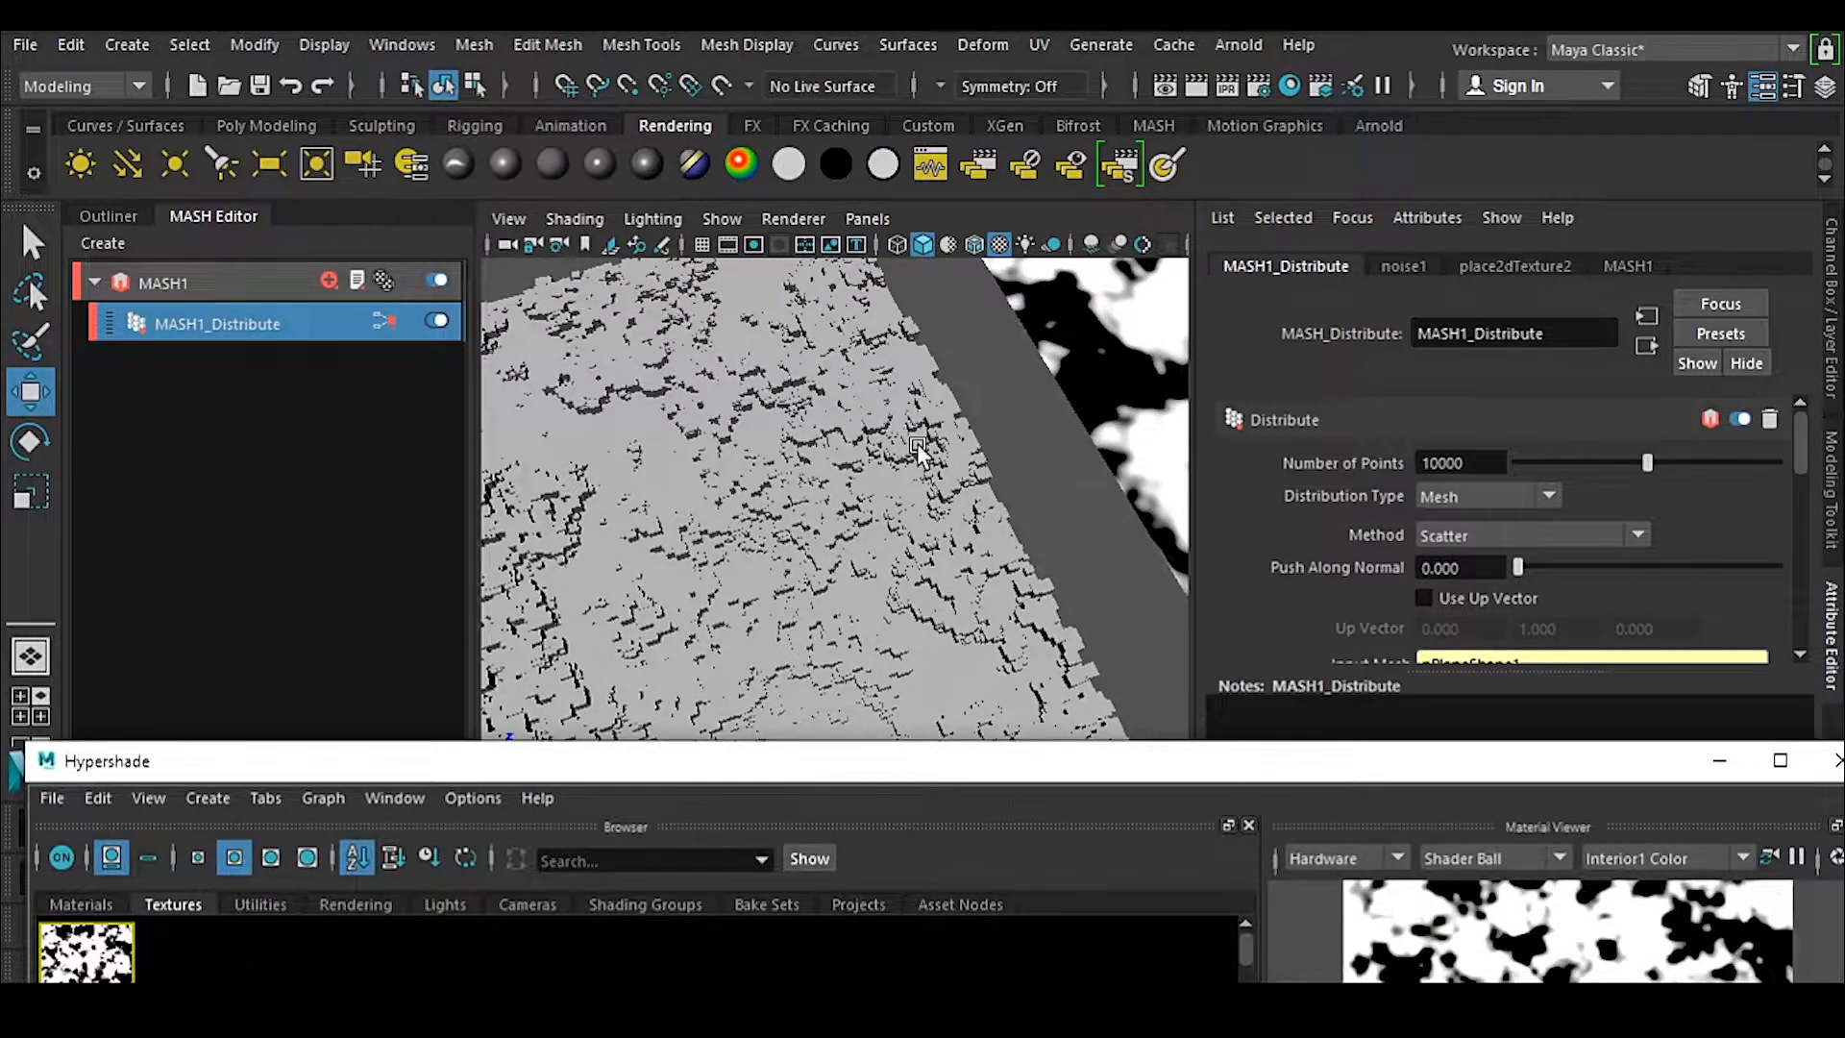
{"action": "left_click", "coordinate": [1724, 760]}
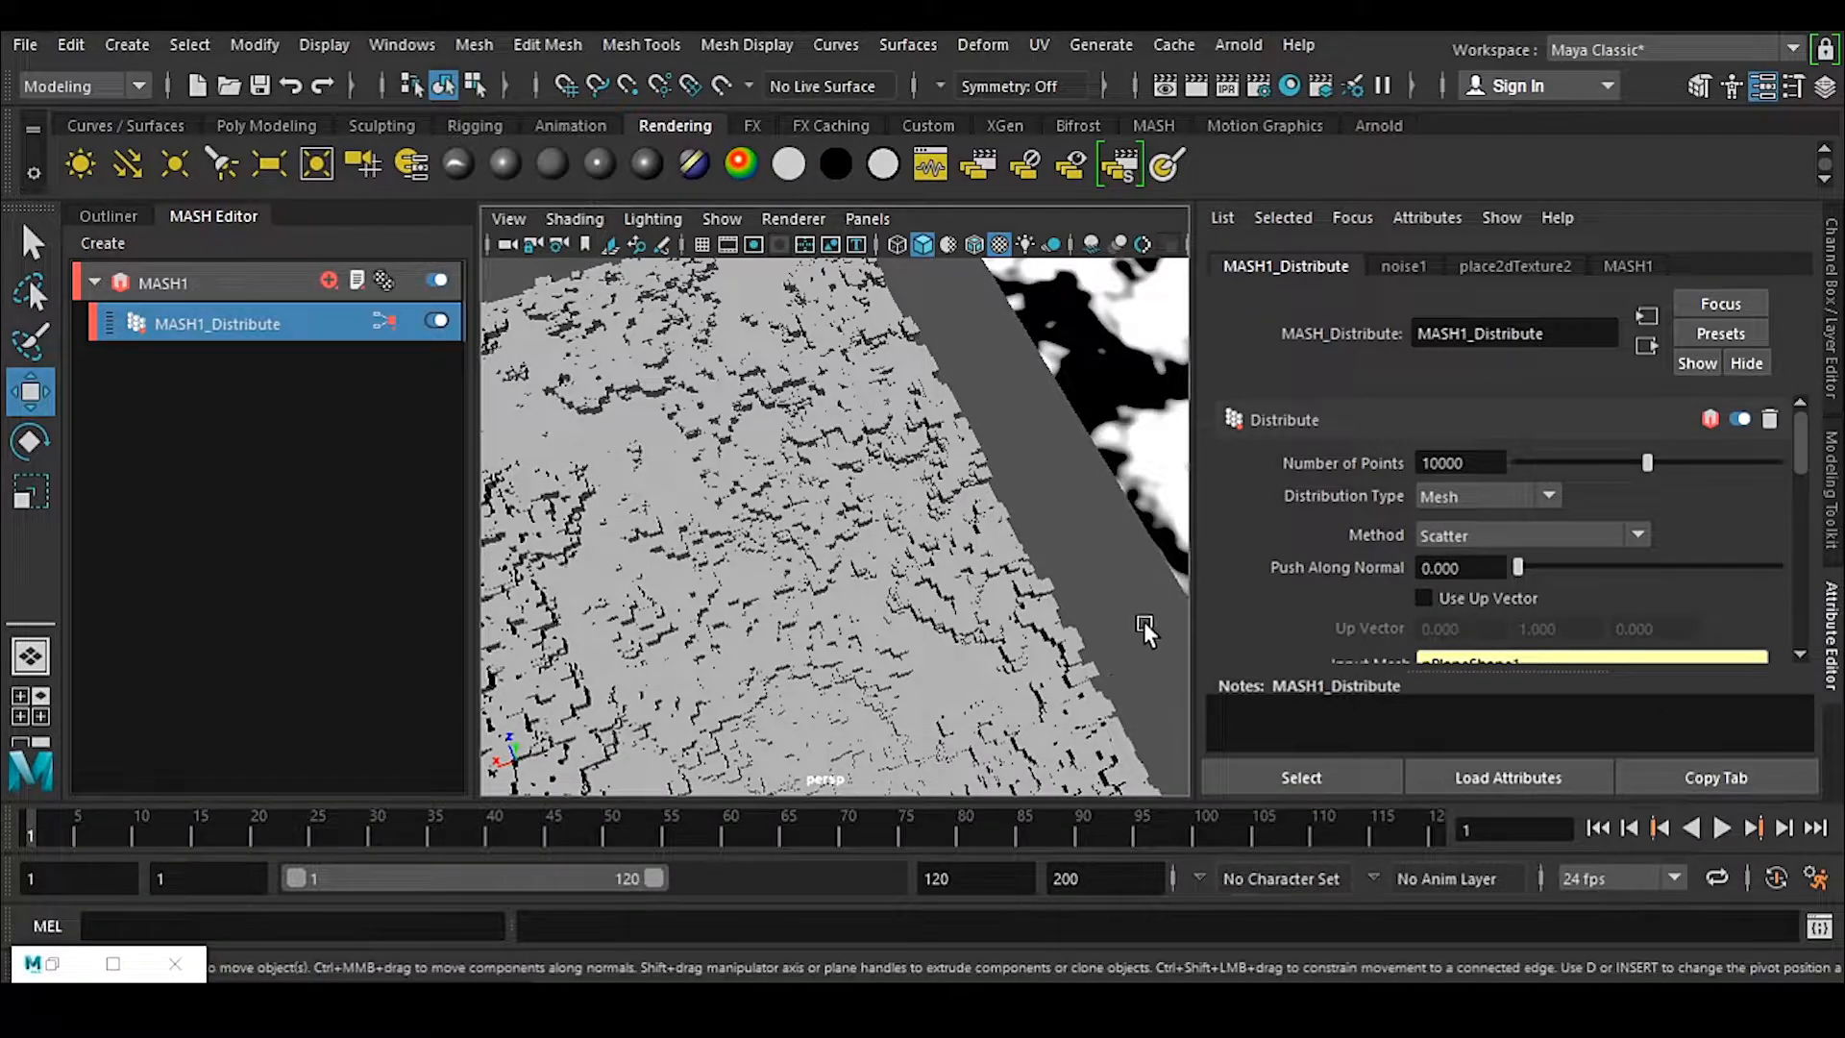
Step: Try 50000 as the Number of Points of MASH1_Distribute
{"action": "scroll", "coordinate": [1513, 563], "scroll_direction": "down", "scroll_amount": 5}
{"action": "scroll", "coordinate": [1513, 563], "scroll_direction": "up", "scroll_amount": 5}
{"action": "left_click", "coordinate": [1461, 462]}
{"action": "key", "text": "BackSpace"}
{"action": "key", "text": "BackSpace"}
{"action": "key", "text": "BackSpace"}
{"action": "key", "text": "BackSpace"}
{"action": "key", "text": "BackSpace"}
{"action": "type", "text": "50000"}
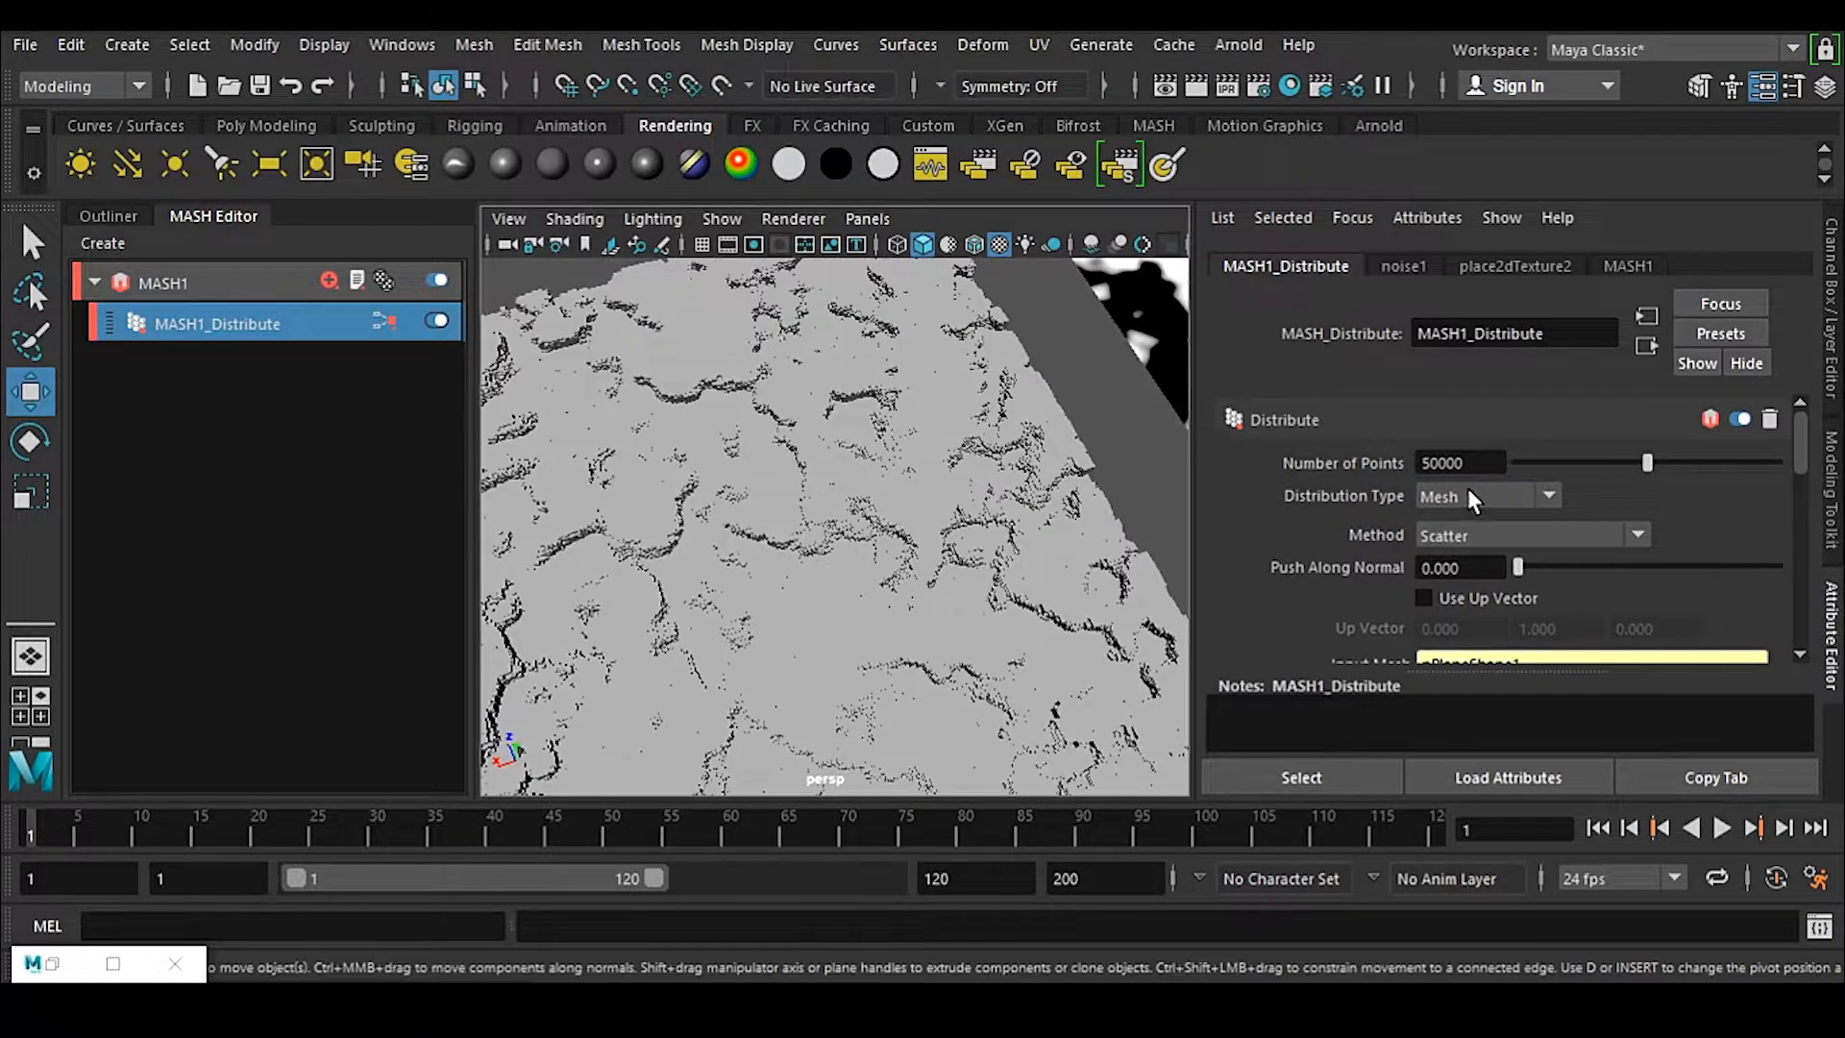
Step: Lower the Number of Points of MASH1_Distribute to 5000 and view the cubes beside the noise-textured plane
{"action": "key", "text": "BackSpace"}
{"action": "key", "text": "BackSpace"}
{"action": "key", "text": "BackSpace"}
{"action": "type", "text": "00"}
{"action": "key", "text": "Return"}
{"action": "left_click_drag", "start_coordinate": [869, 638], "coordinate": [1045, 492], "text": "alt"}
{"action": "middle_click_drag", "start_coordinate": [1046, 491], "coordinate": [903, 573], "text": "alt"}
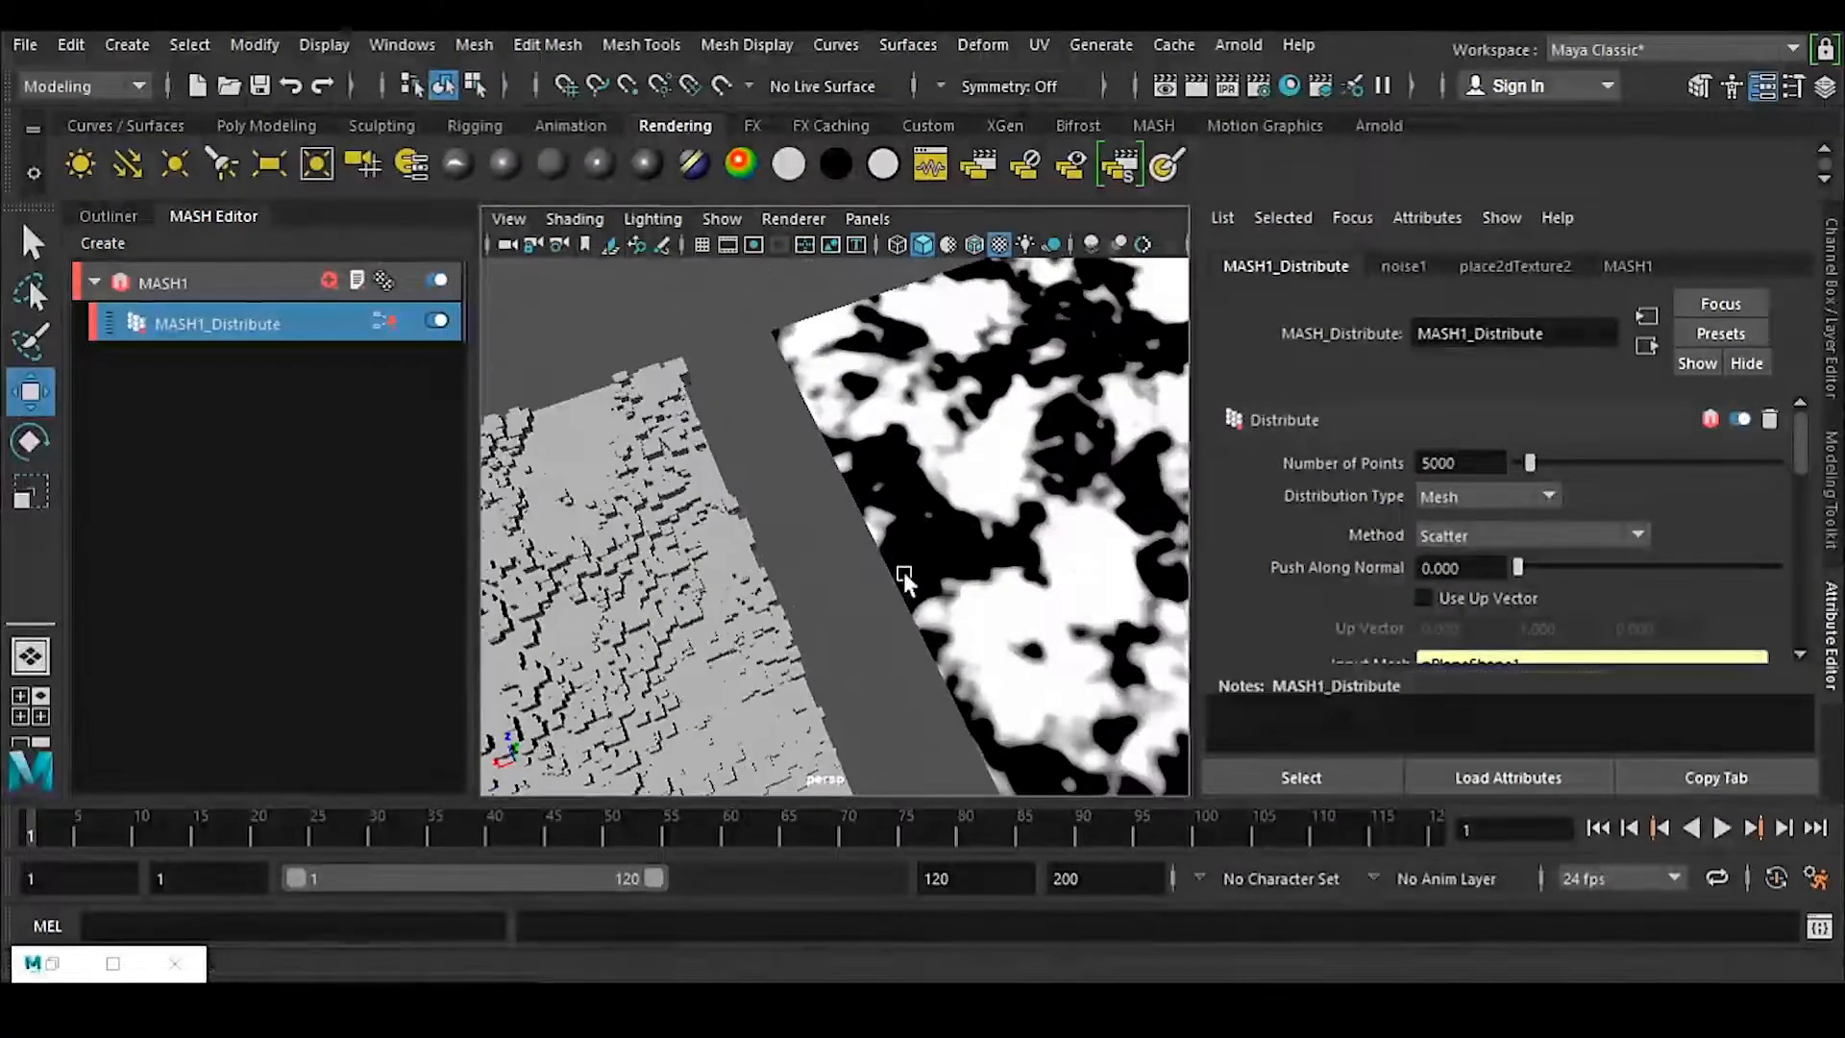
Step: Open the noise texture connected to the Strength Map of MASH1_Distribute, set its Amplitude to 0.5 and inspect the cubes
{"action": "left_click", "coordinate": [54, 964]}
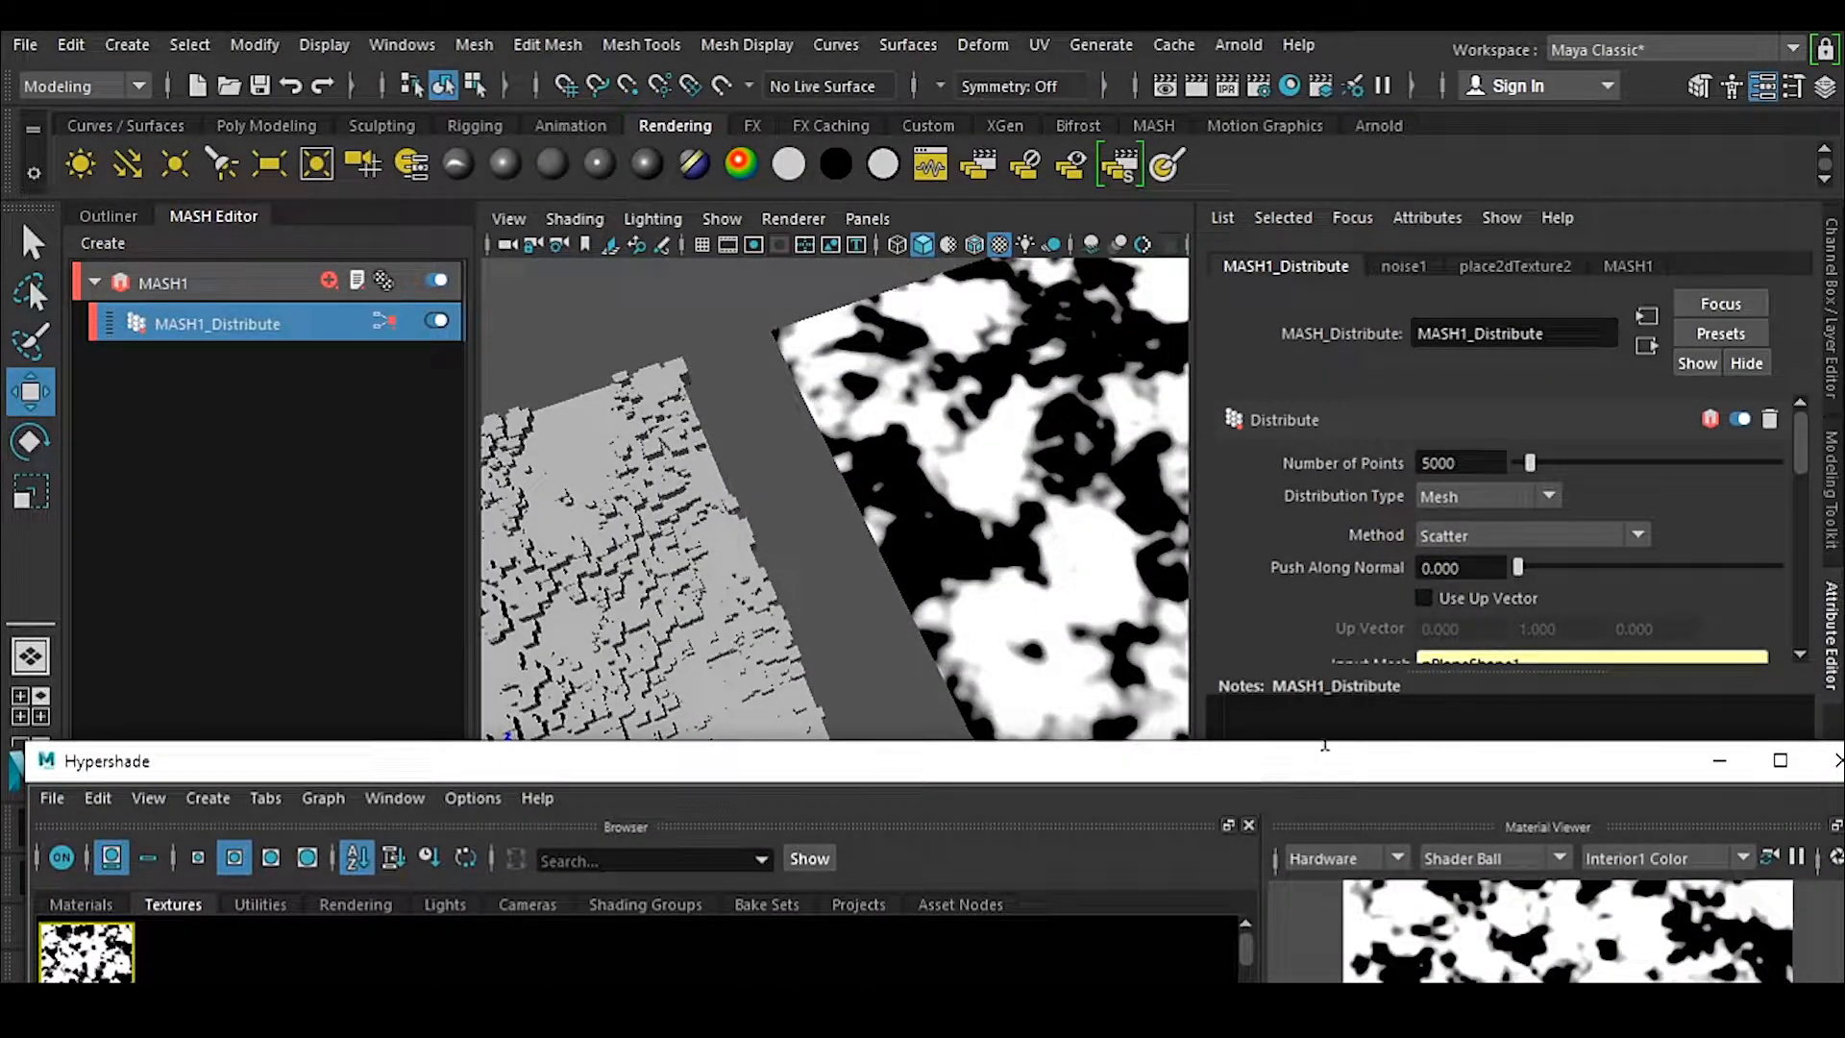
{"action": "left_click", "coordinate": [1718, 760]}
{"action": "scroll", "coordinate": [1513, 586], "scroll_direction": "down", "scroll_amount": 8}
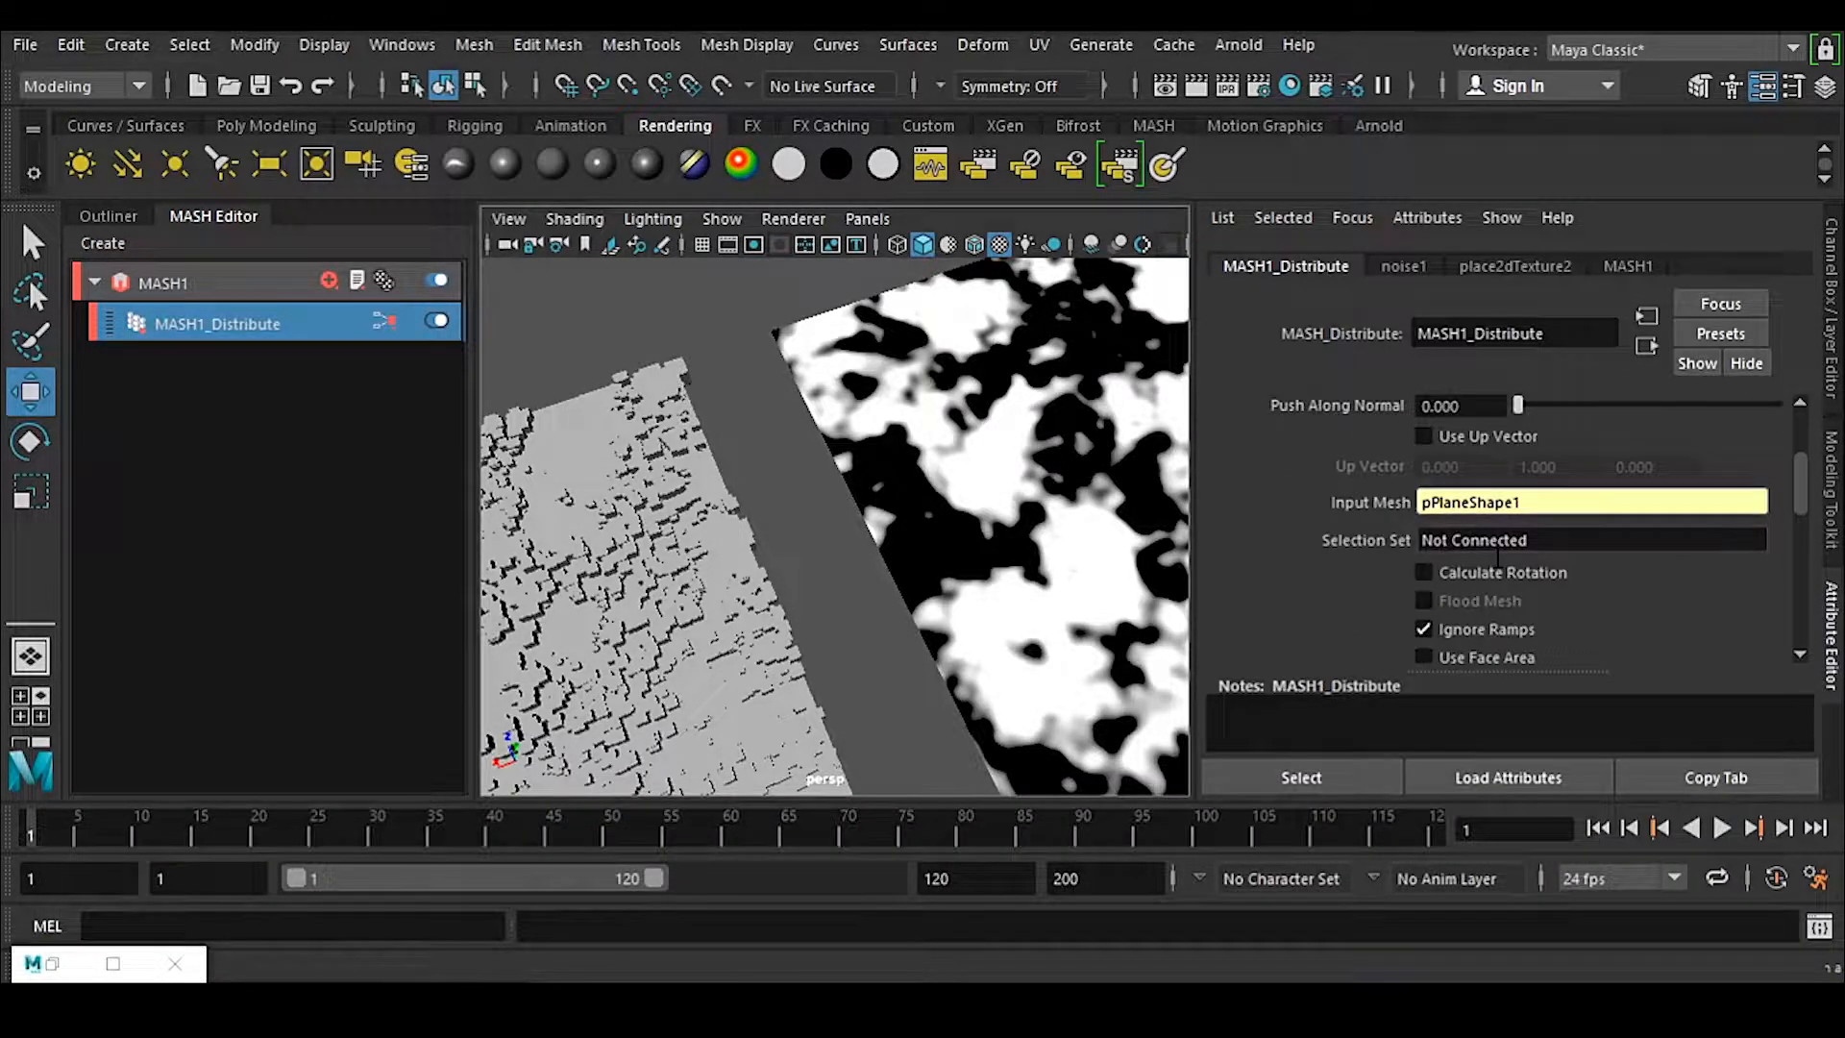
{"action": "scroll", "coordinate": [1510, 546], "scroll_direction": "down", "scroll_amount": 4}
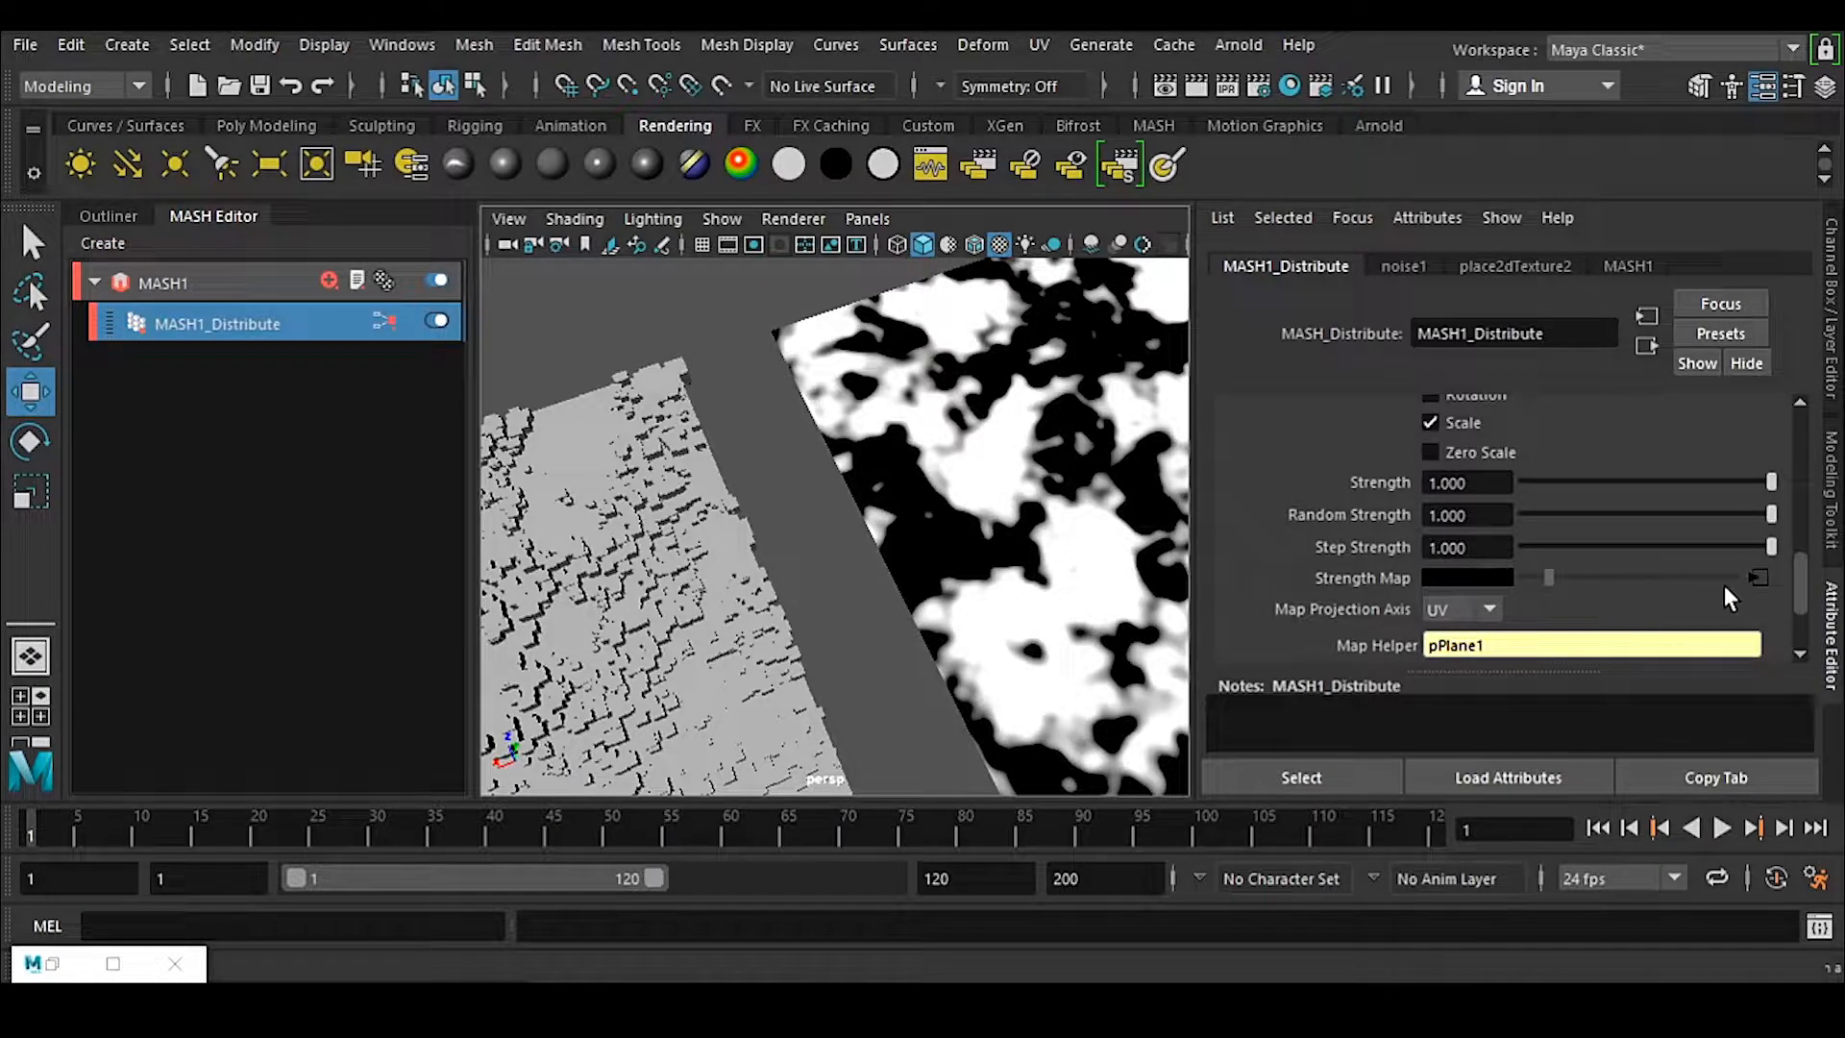
{"action": "left_click", "coordinate": [1757, 578]}
{"action": "double_click", "coordinate": [1462, 569]}
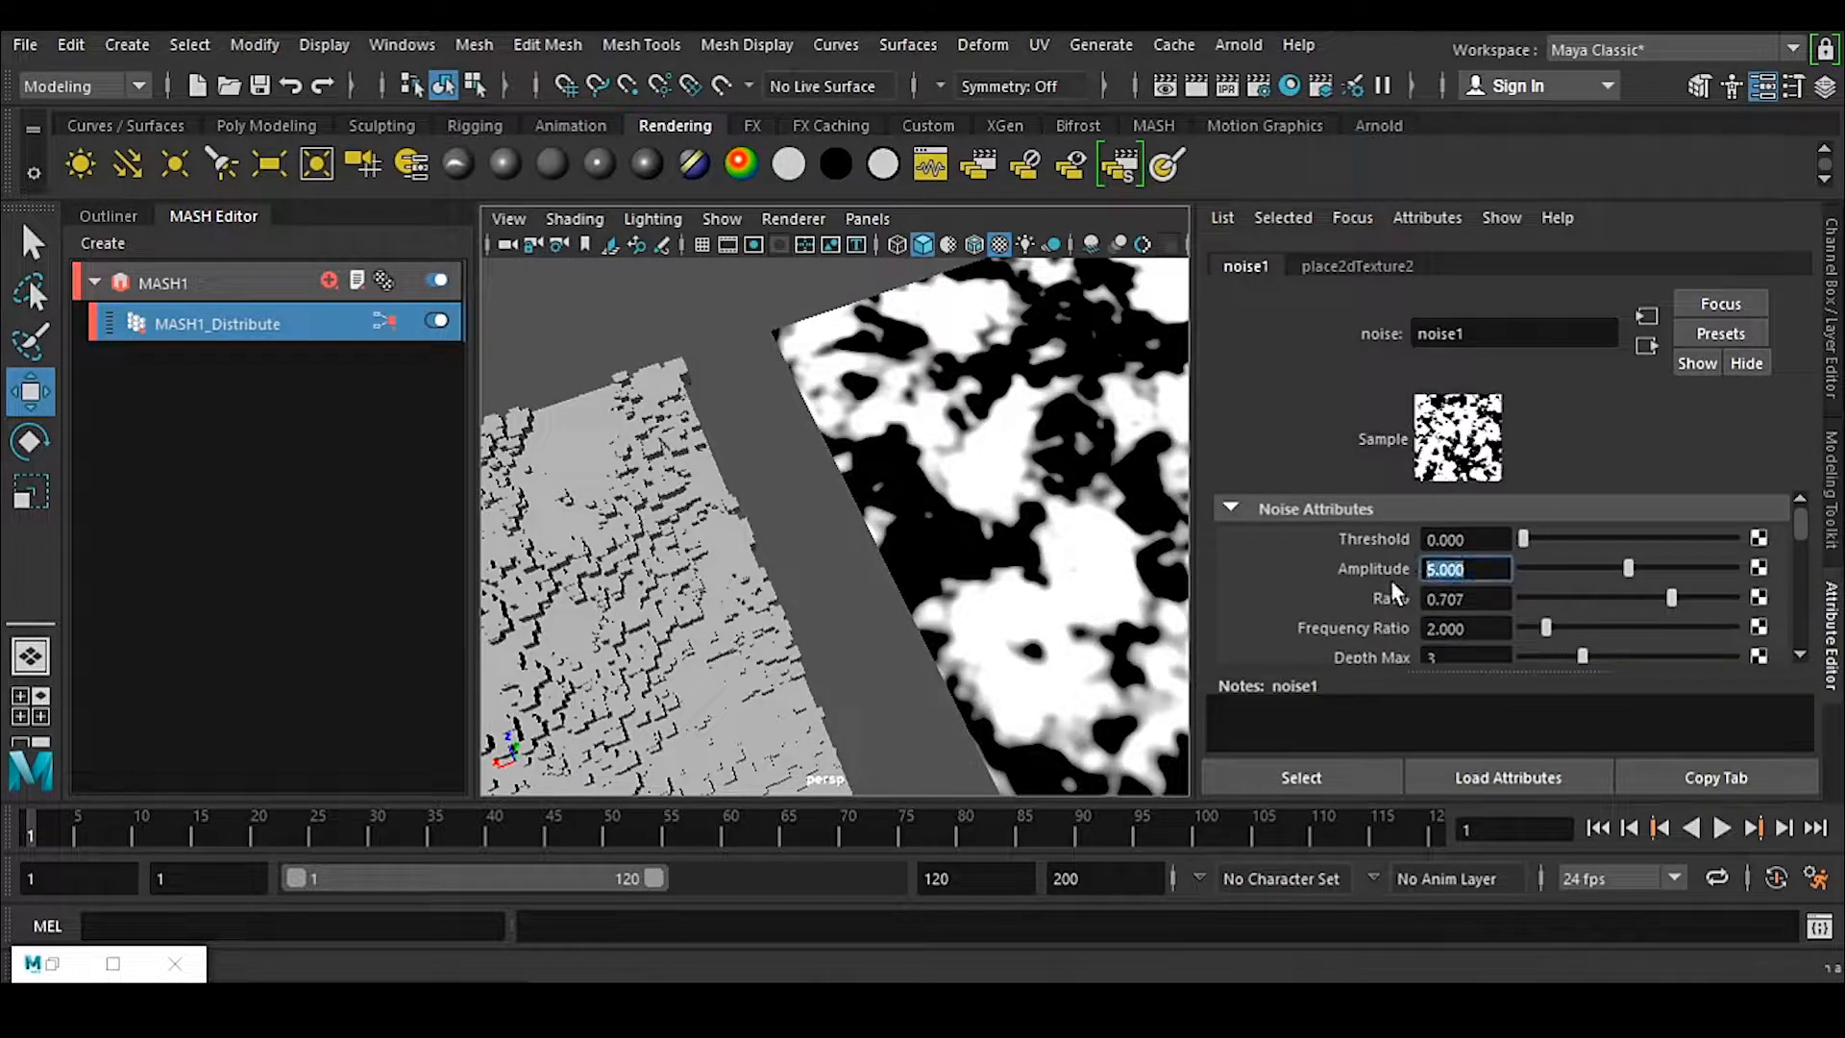
{"action": "type", "text": "0.5"}
{"action": "key", "text": "Return"}
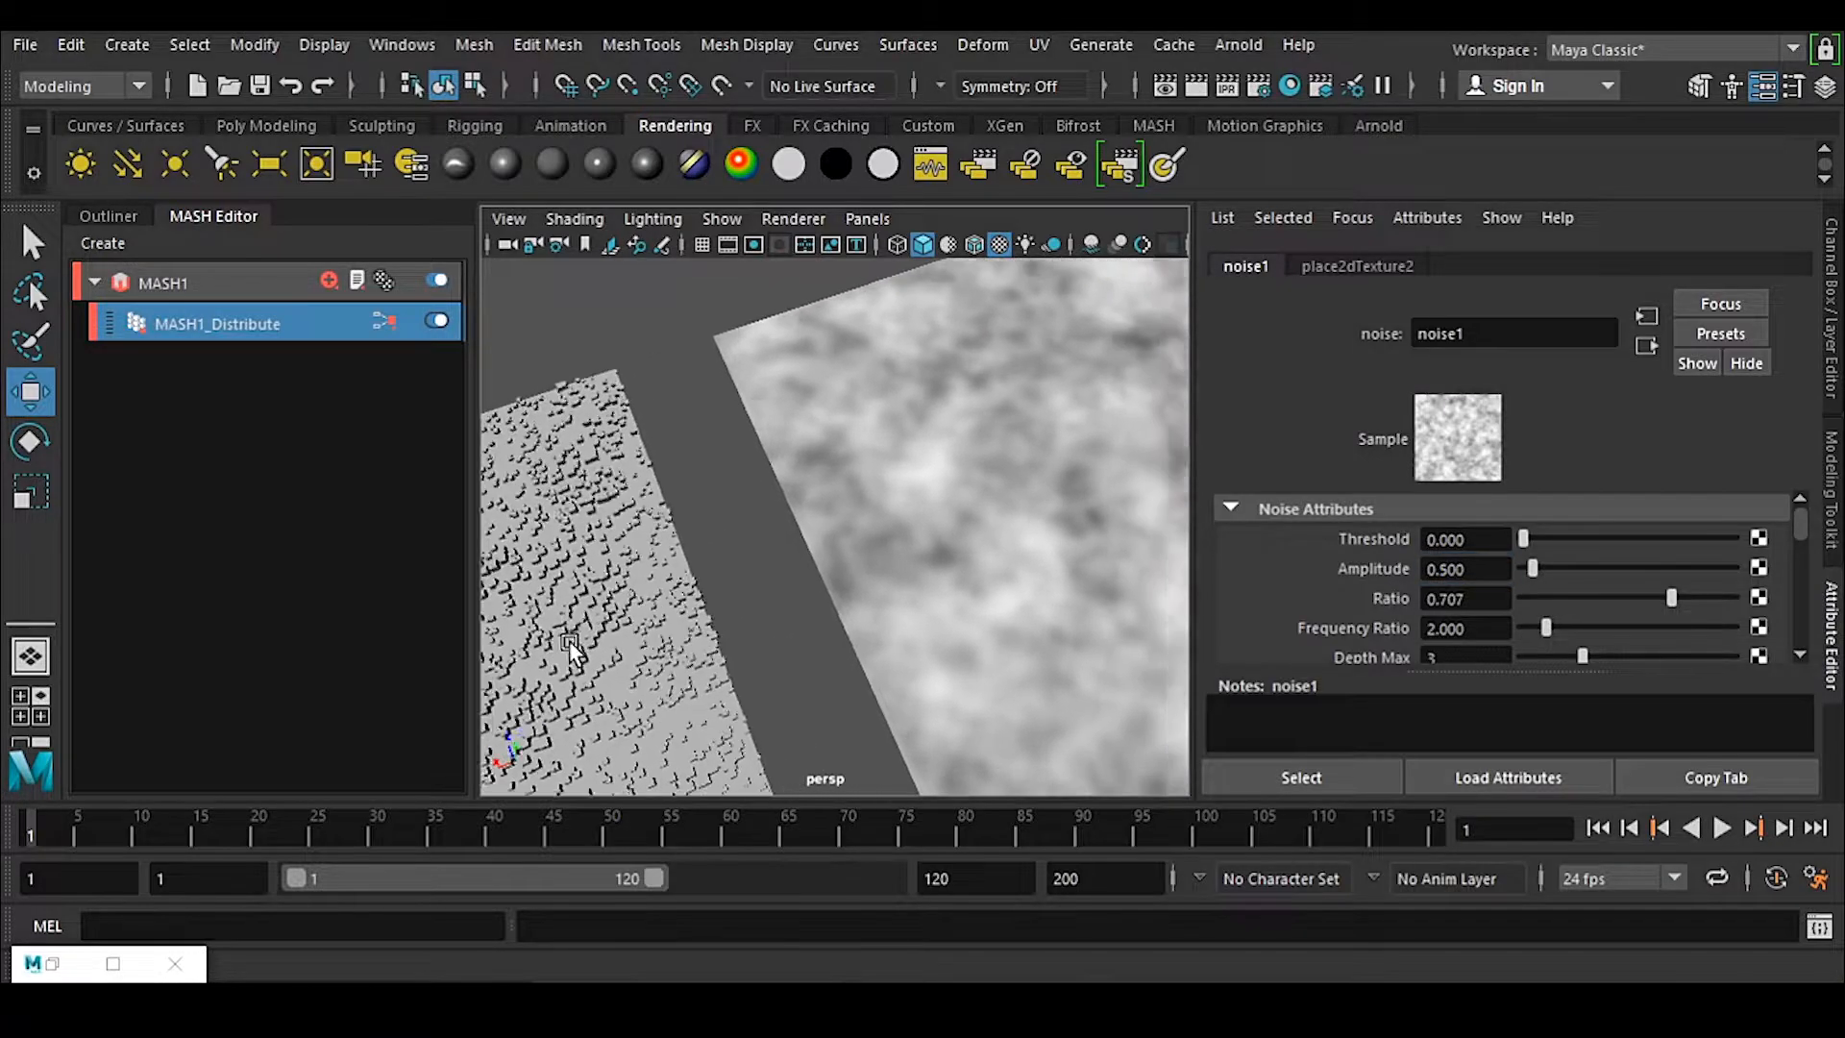
{"action": "left_click_drag", "start_coordinate": [568, 645], "coordinate": [972, 483], "text": "alt"}
{"action": "left_click_drag", "start_coordinate": [933, 586], "coordinate": [970, 573], "text": "alt"}
Step: Try 0.8 as the Amplitude of the noise texture and inspect the cube scale up close
{"action": "left_click_drag", "start_coordinate": [1505, 569], "coordinate": [1361, 590]}
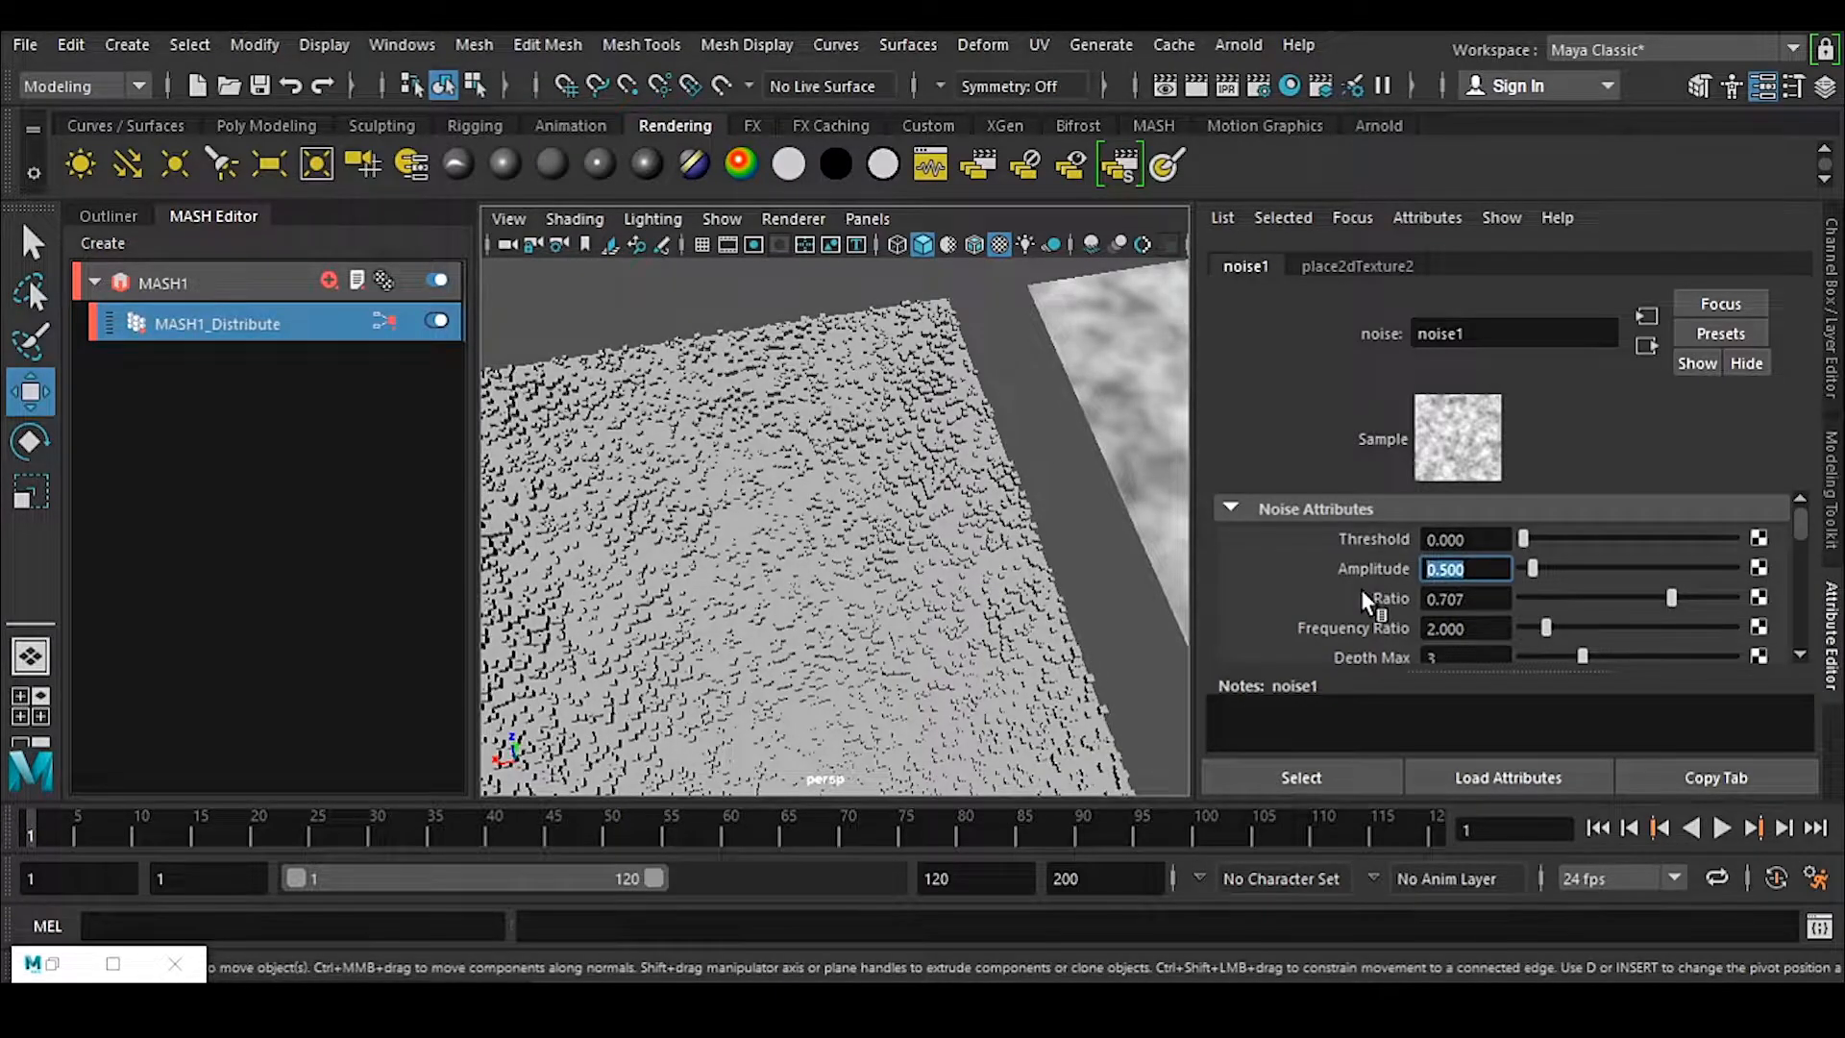
{"action": "type", "text": "0.8"}
{"action": "key", "text": "Return"}
{"action": "left_click_drag", "start_coordinate": [868, 583], "coordinate": [873, 417], "text": "alt"}
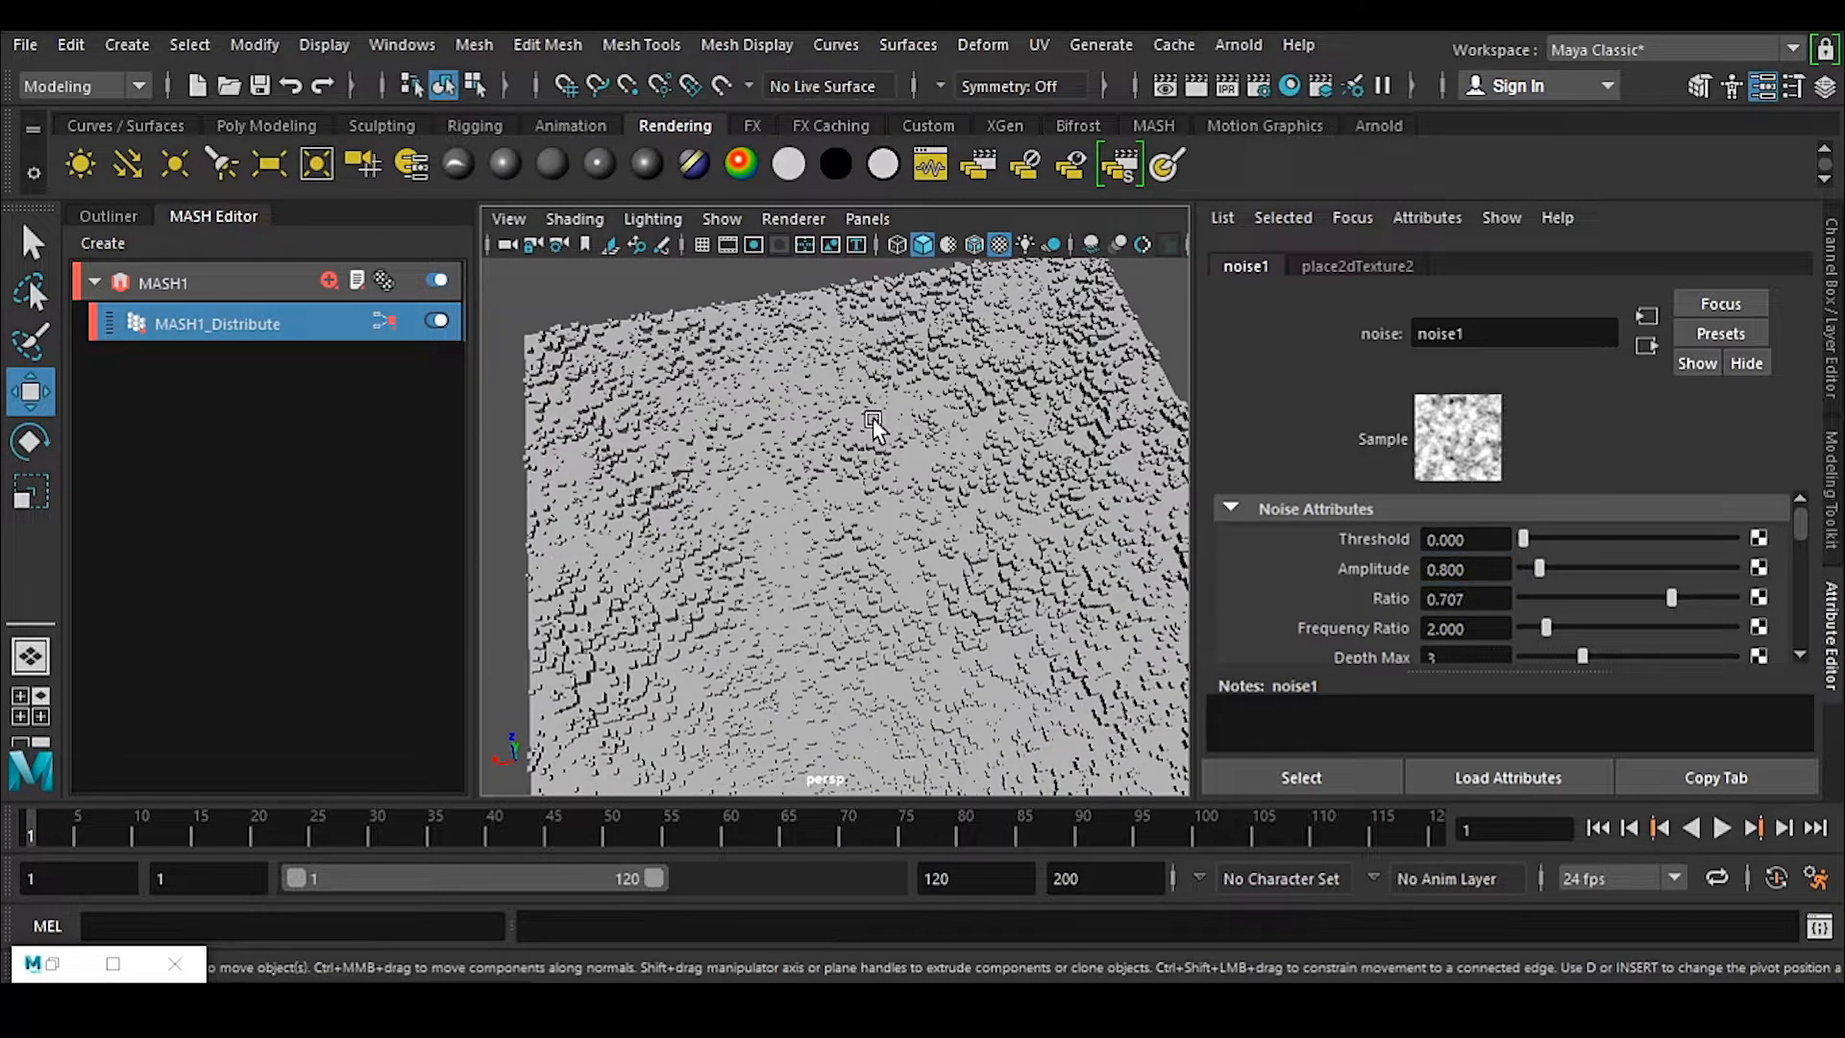
{"action": "scroll", "coordinate": [872, 417], "scroll_direction": "up", "scroll_amount": 5}
{"action": "left_click_drag", "start_coordinate": [862, 649], "coordinate": [839, 577], "text": "alt"}
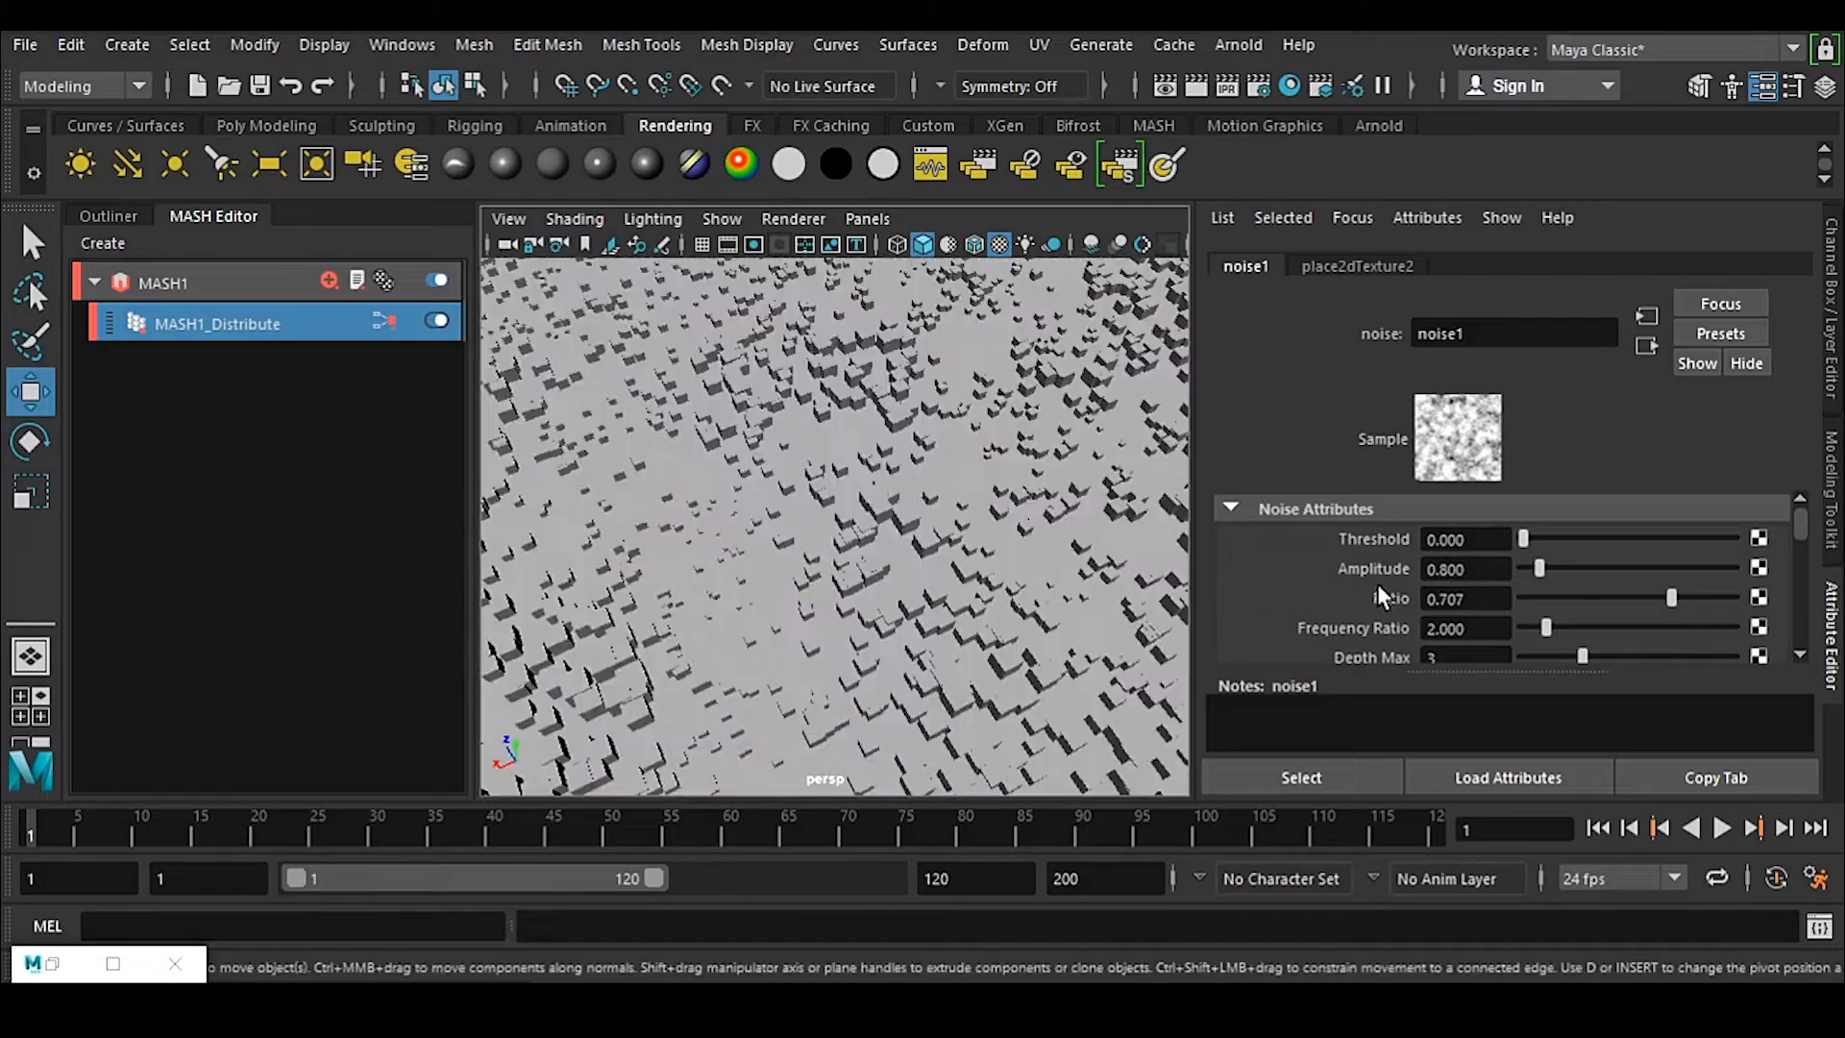
Step: Return the Amplitude of the noise texture to 0.5 and view the whole plane of cubes
{"action": "left_click_drag", "start_coordinate": [1491, 570], "coordinate": [1370, 590]}
{"action": "type", "text": "0.5"}
{"action": "key", "text": "Return"}
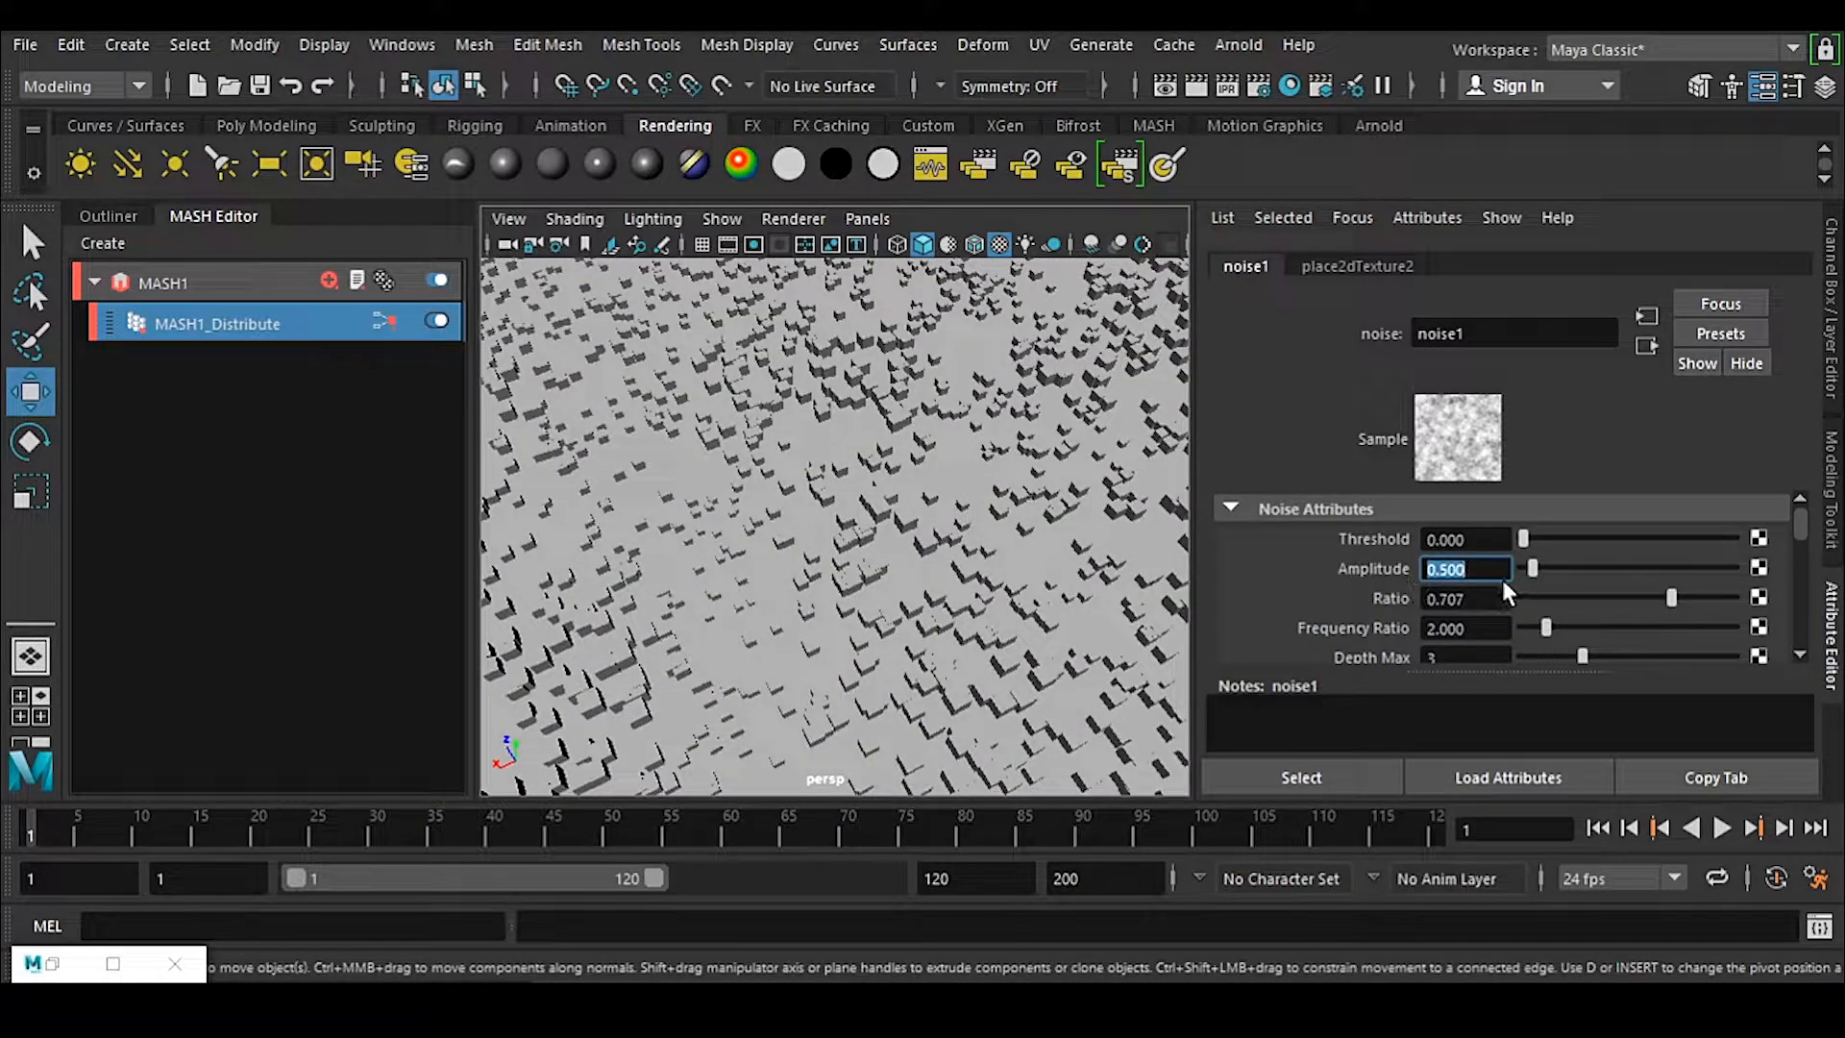
{"action": "scroll", "coordinate": [949, 513], "scroll_direction": "down", "scroll_amount": 10}
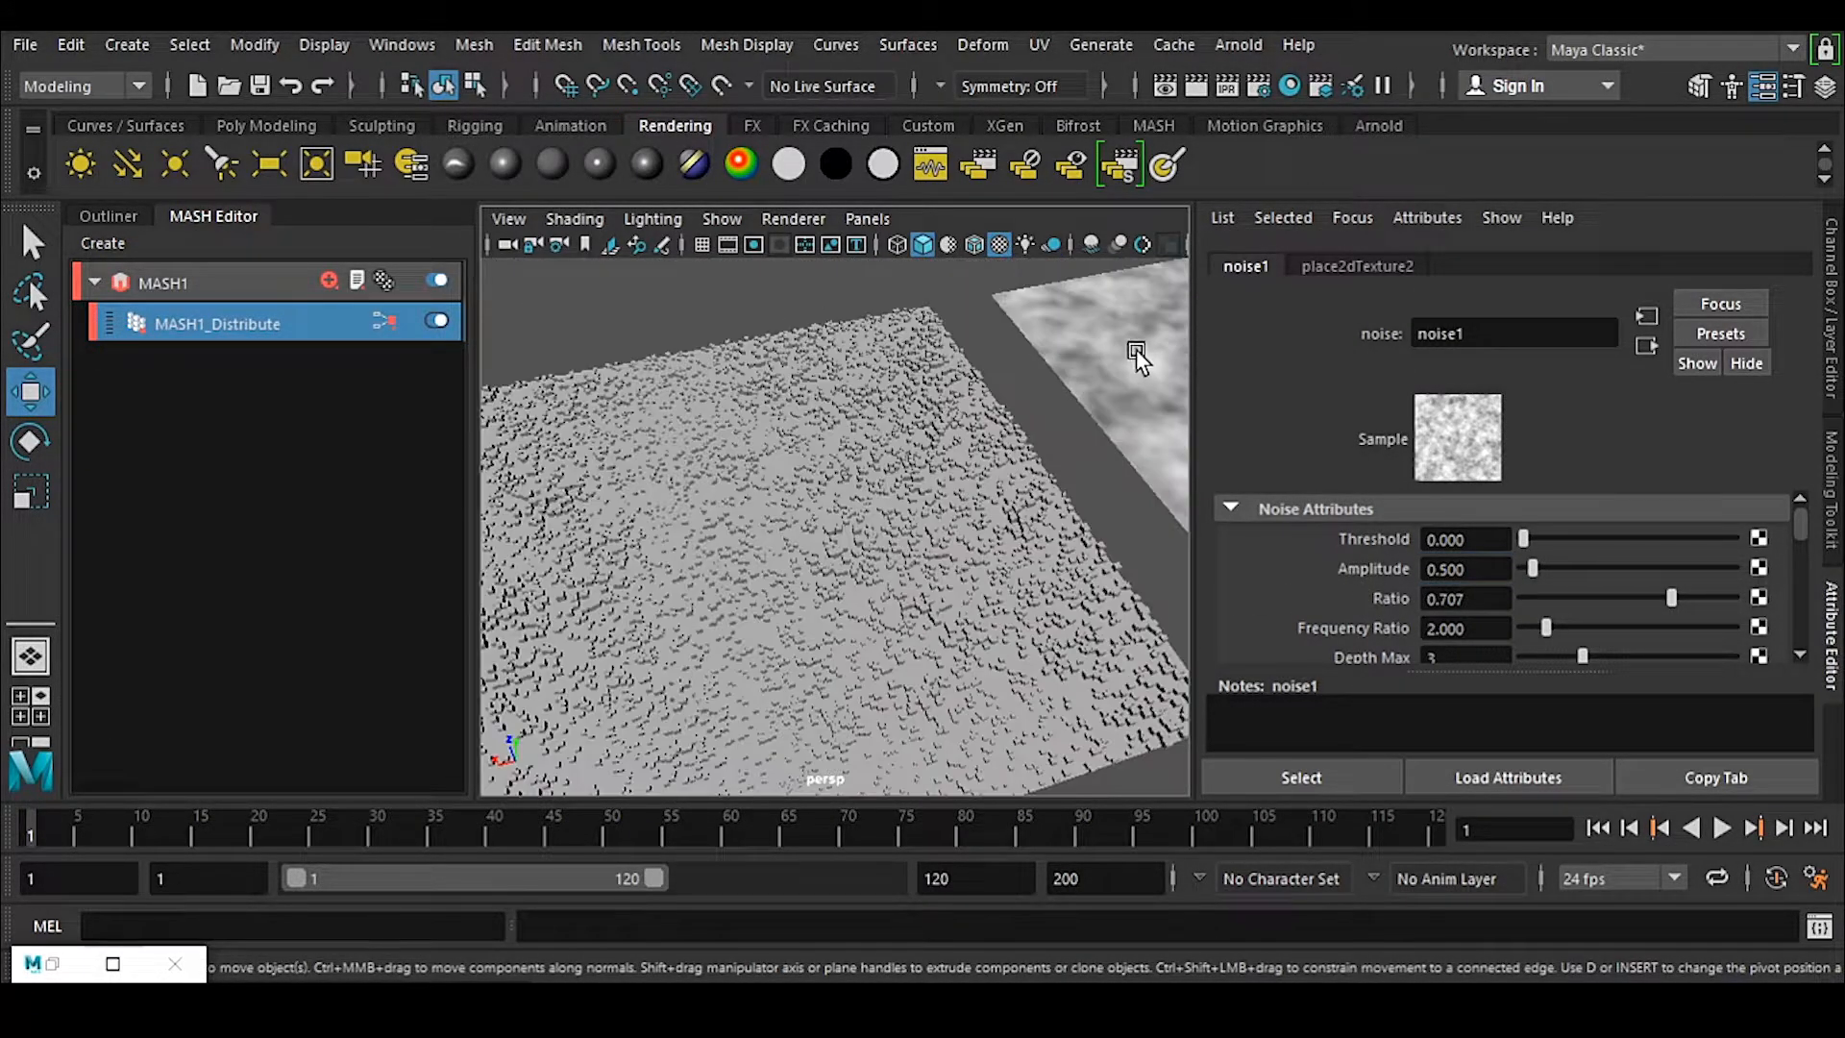
Step: Try 0.5 as the Random Strength of MASH1_Distribute
{"action": "left_click", "coordinate": [1135, 349]}
{"action": "left_click", "coordinate": [1758, 572]}
{"action": "left_click", "coordinate": [202, 322]}
{"action": "left_click", "coordinate": [1487, 511]}
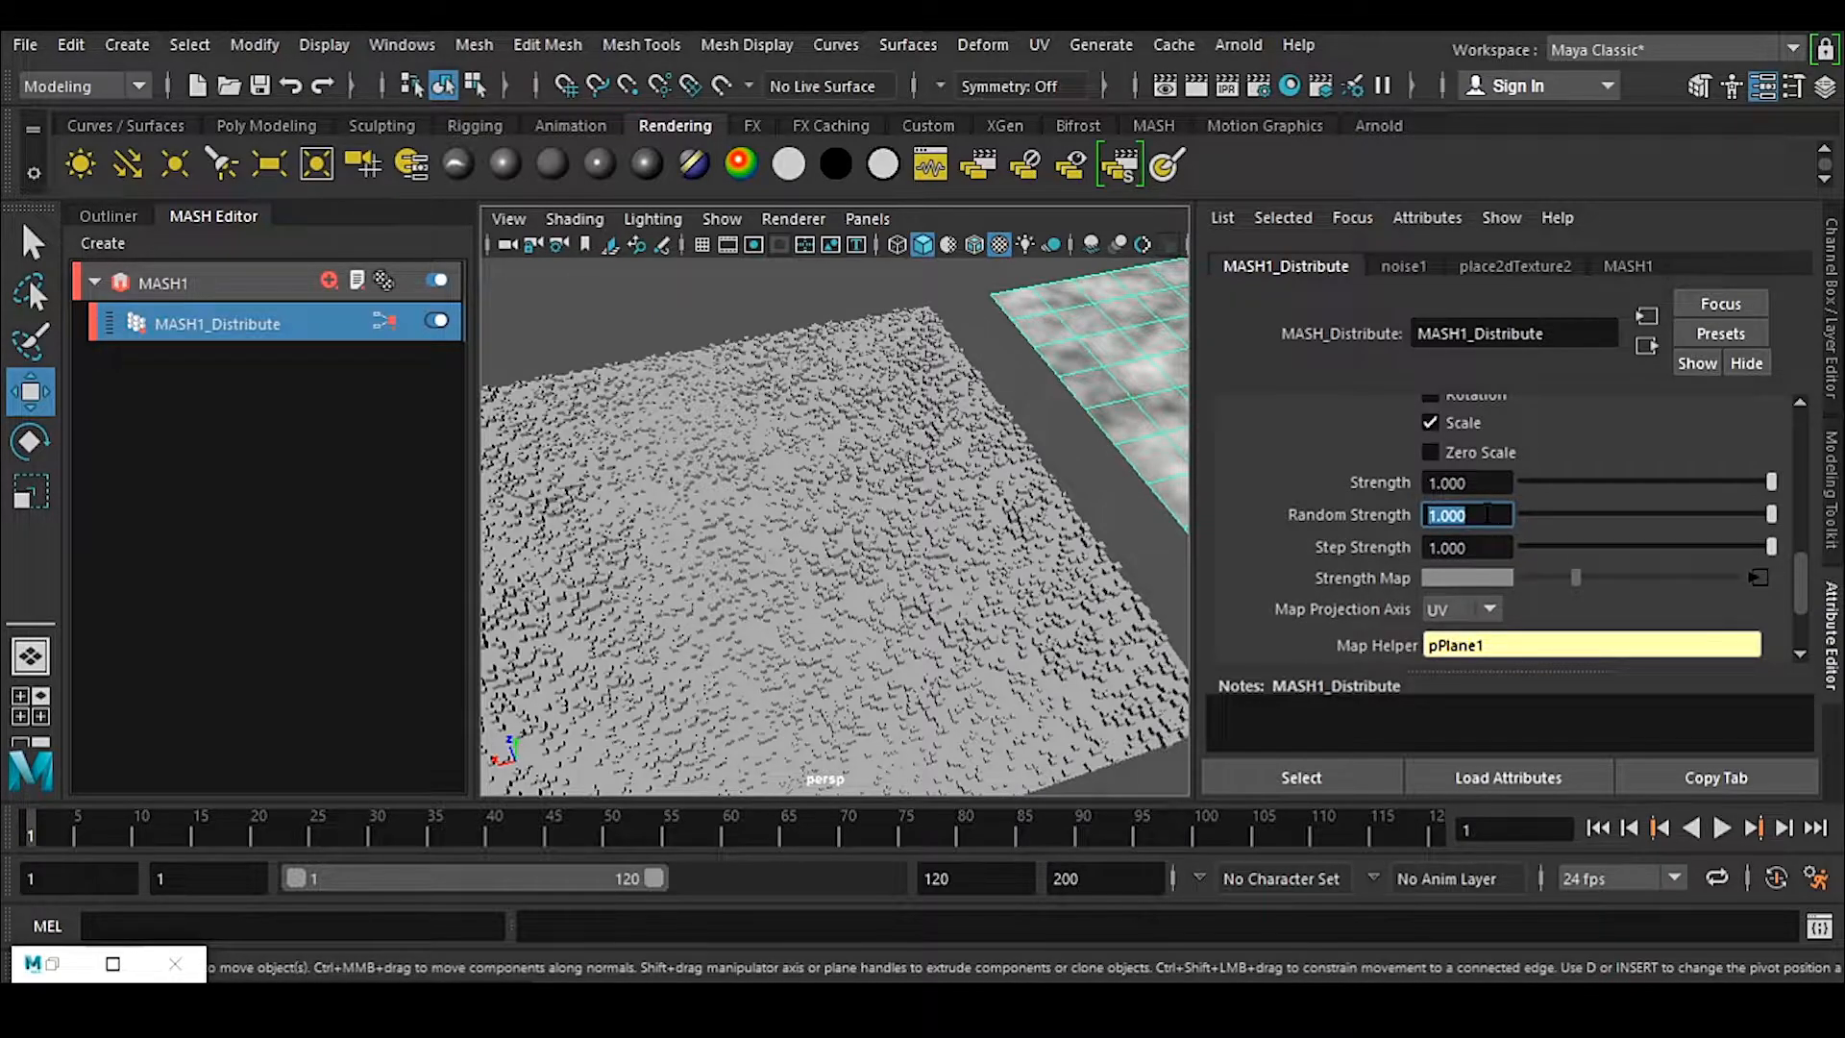
{"action": "type", "text": "0.5"}
{"action": "key", "text": "Return"}
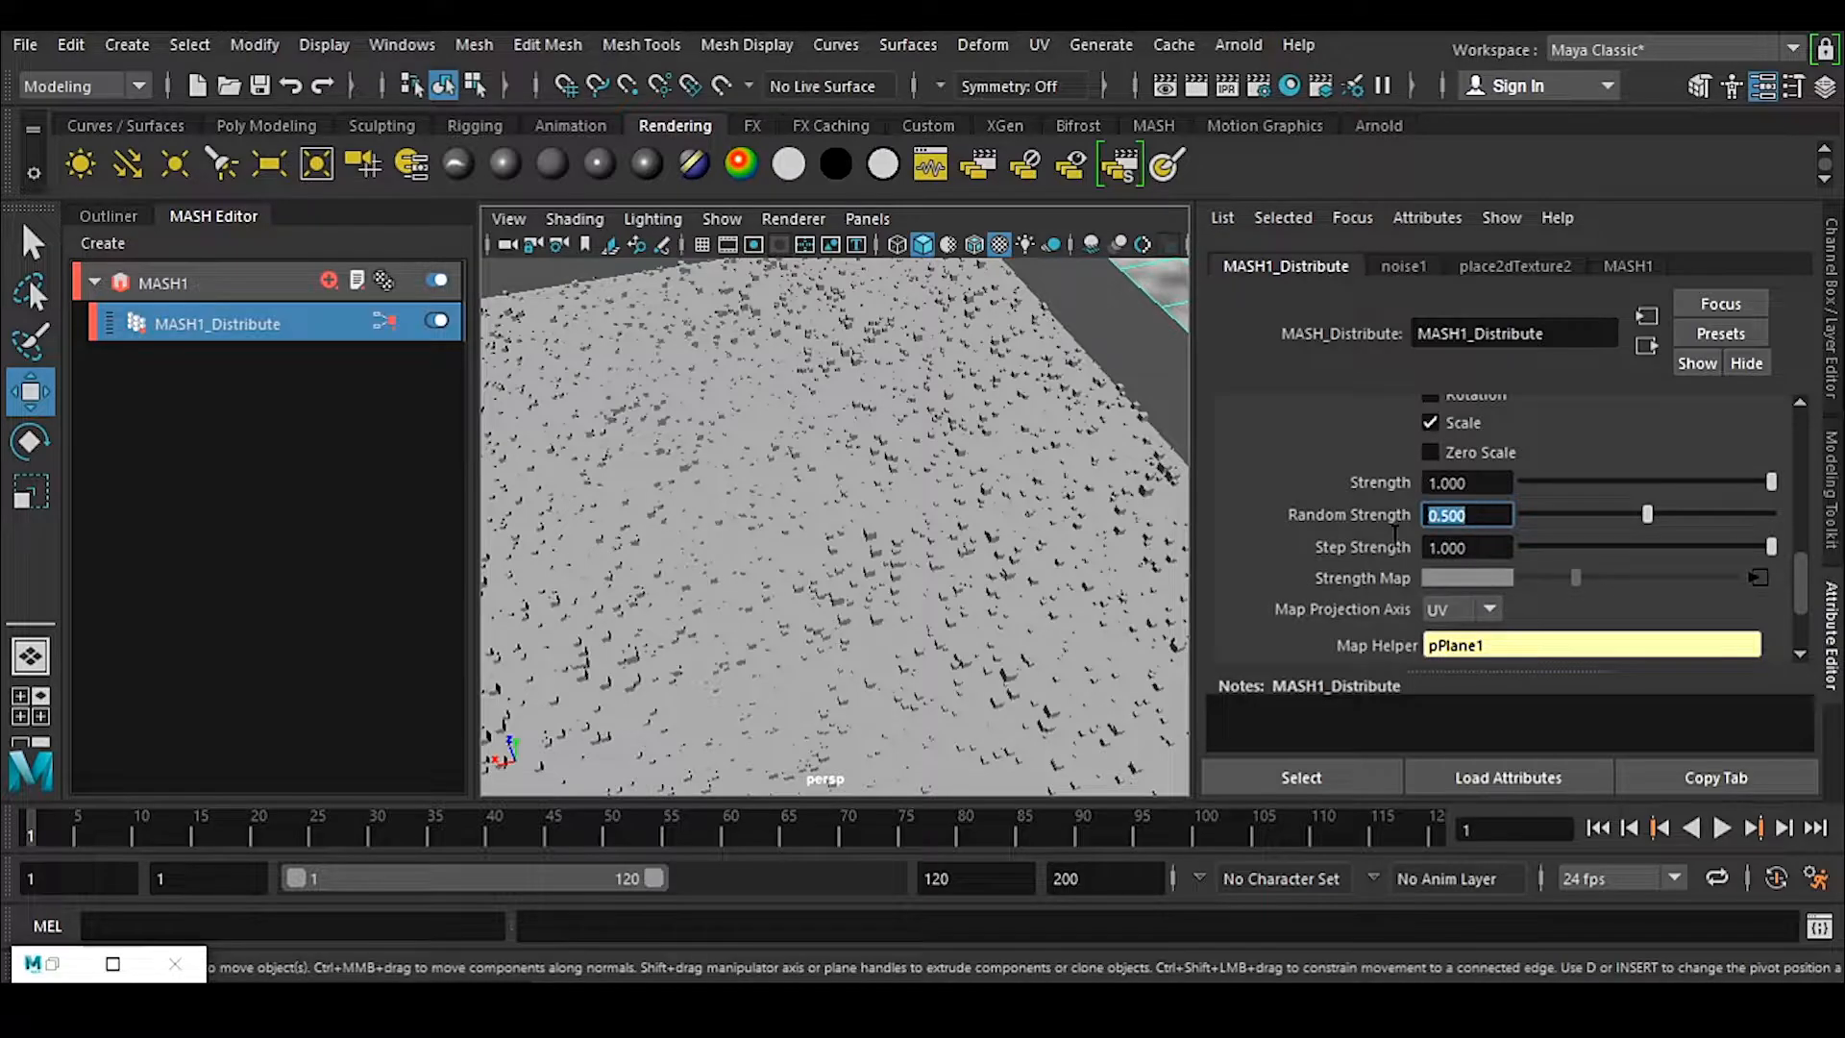
Step: Return the Random Strength of MASH1_Distribute to 1
{"action": "type", "text": "1"}
{"action": "key", "text": "Return"}
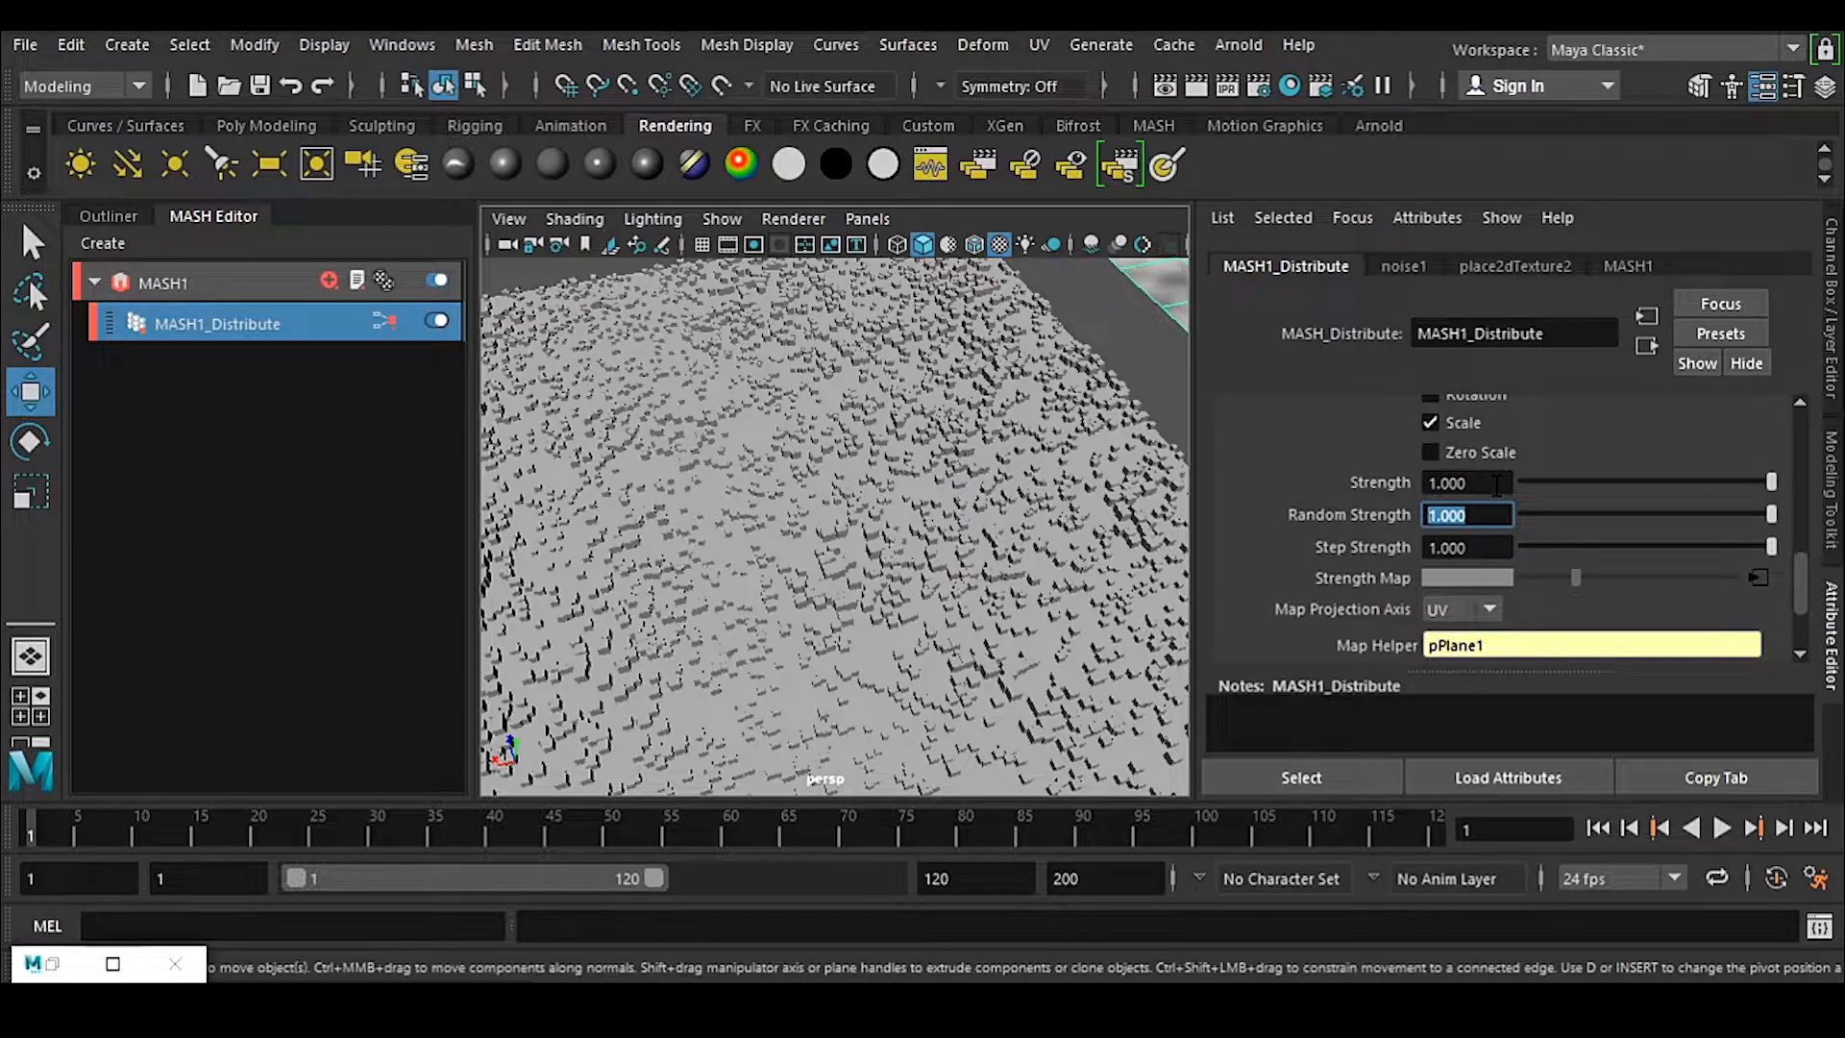
{"action": "key", "text": "Return"}
{"action": "key", "text": "Tab"}
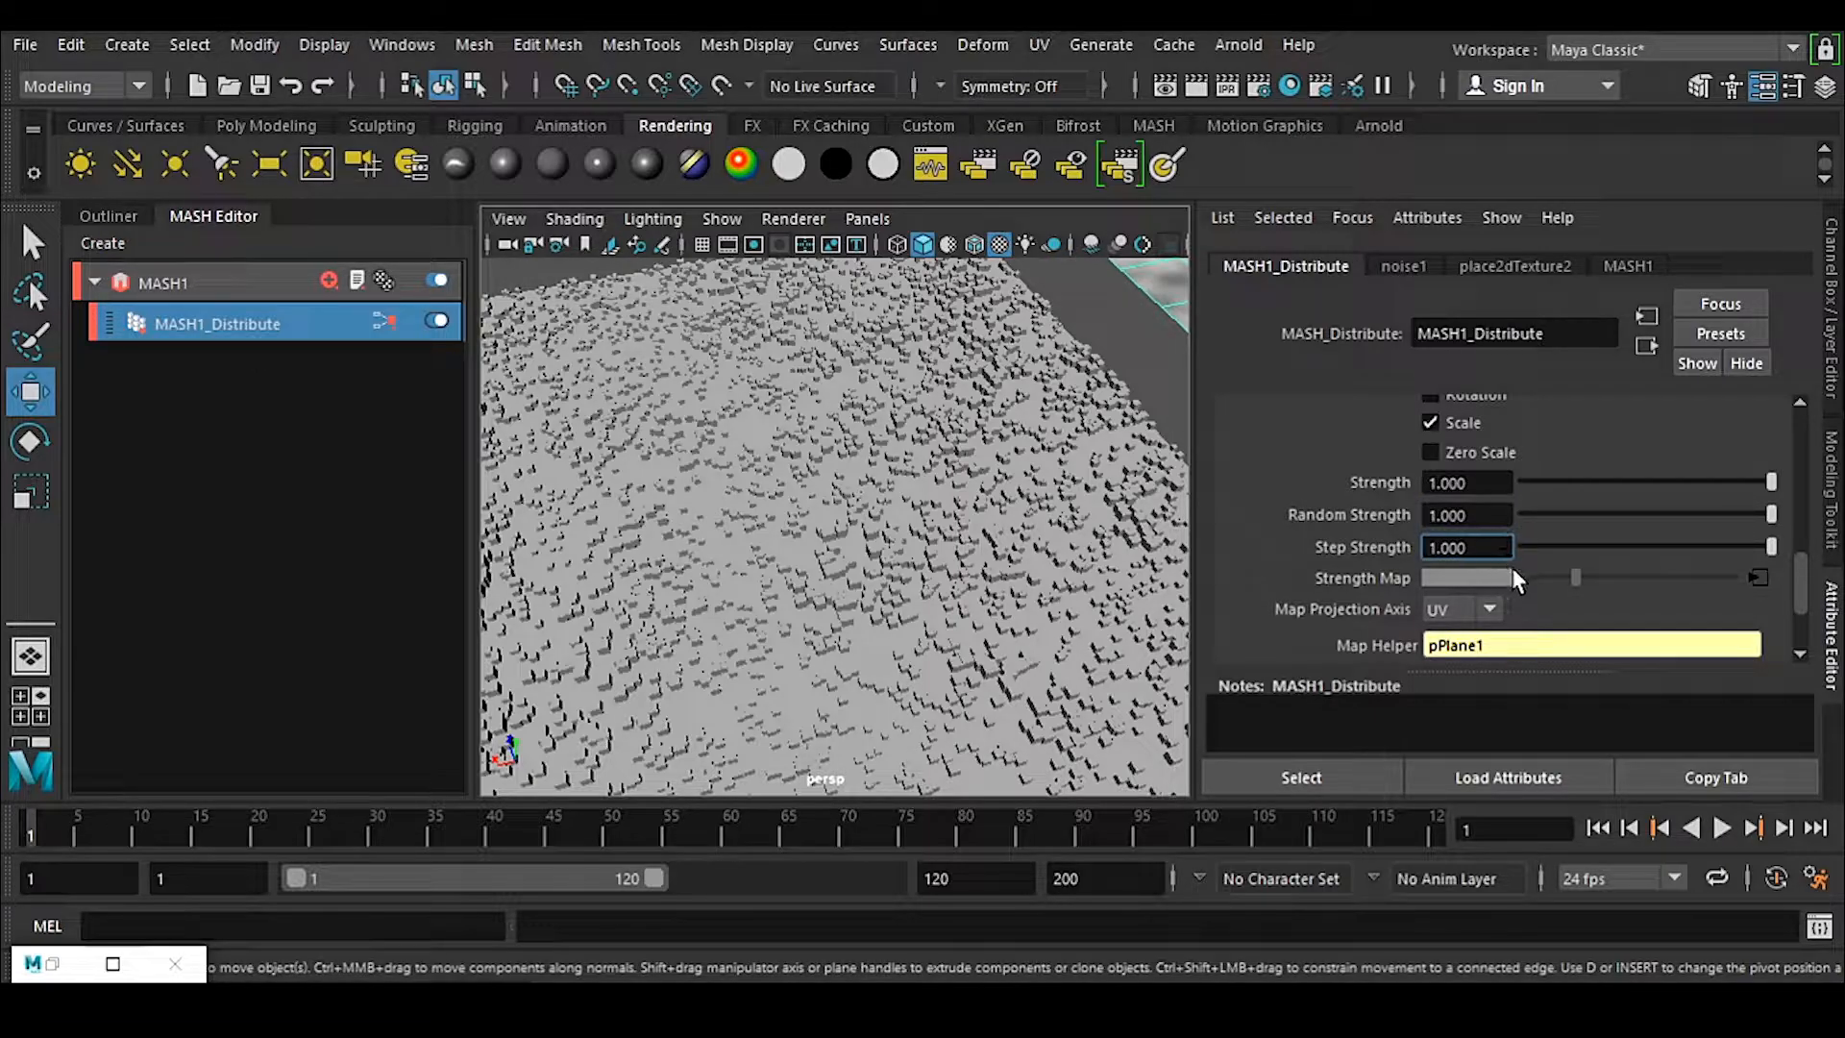
{"action": "scroll", "coordinate": [1573, 574], "scroll_direction": "down", "scroll_amount": 2}
{"action": "scroll", "coordinate": [1542, 579], "scroll_direction": "up", "scroll_amount": 2}
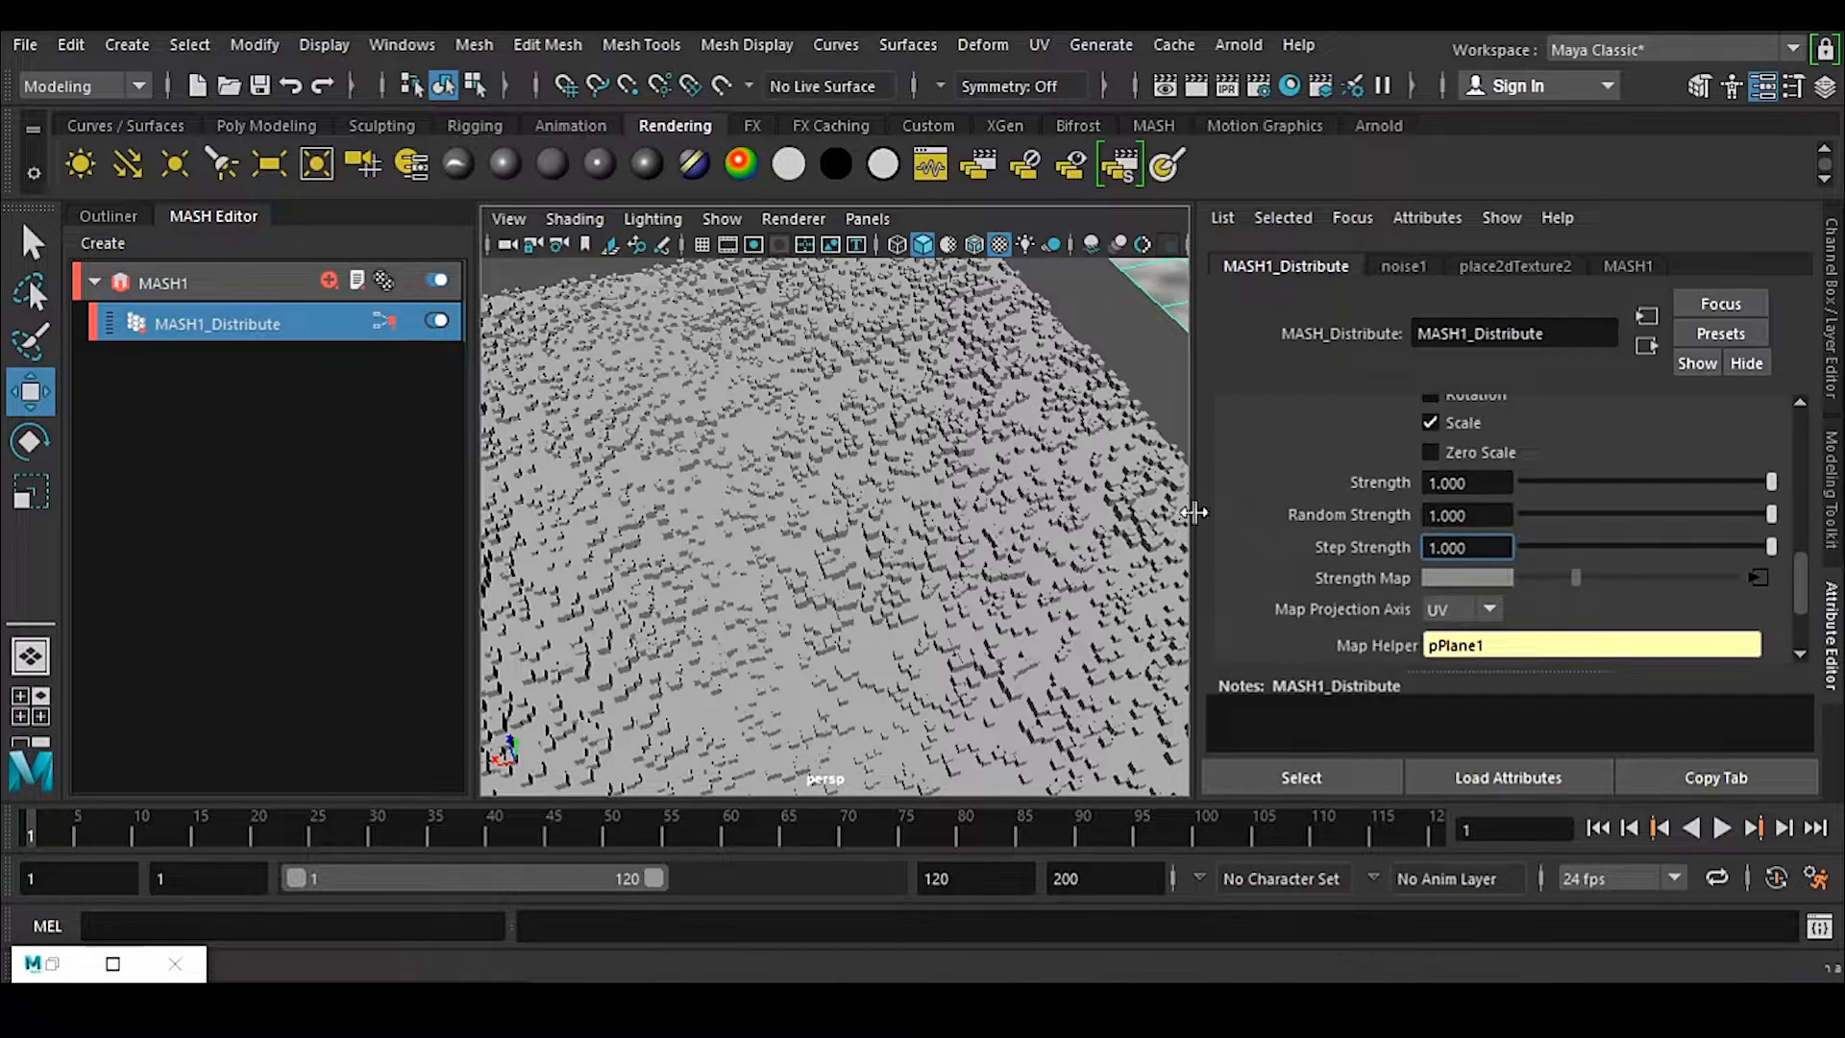
{"action": "scroll", "coordinate": [1019, 522], "scroll_direction": "down", "scroll_amount": 3}
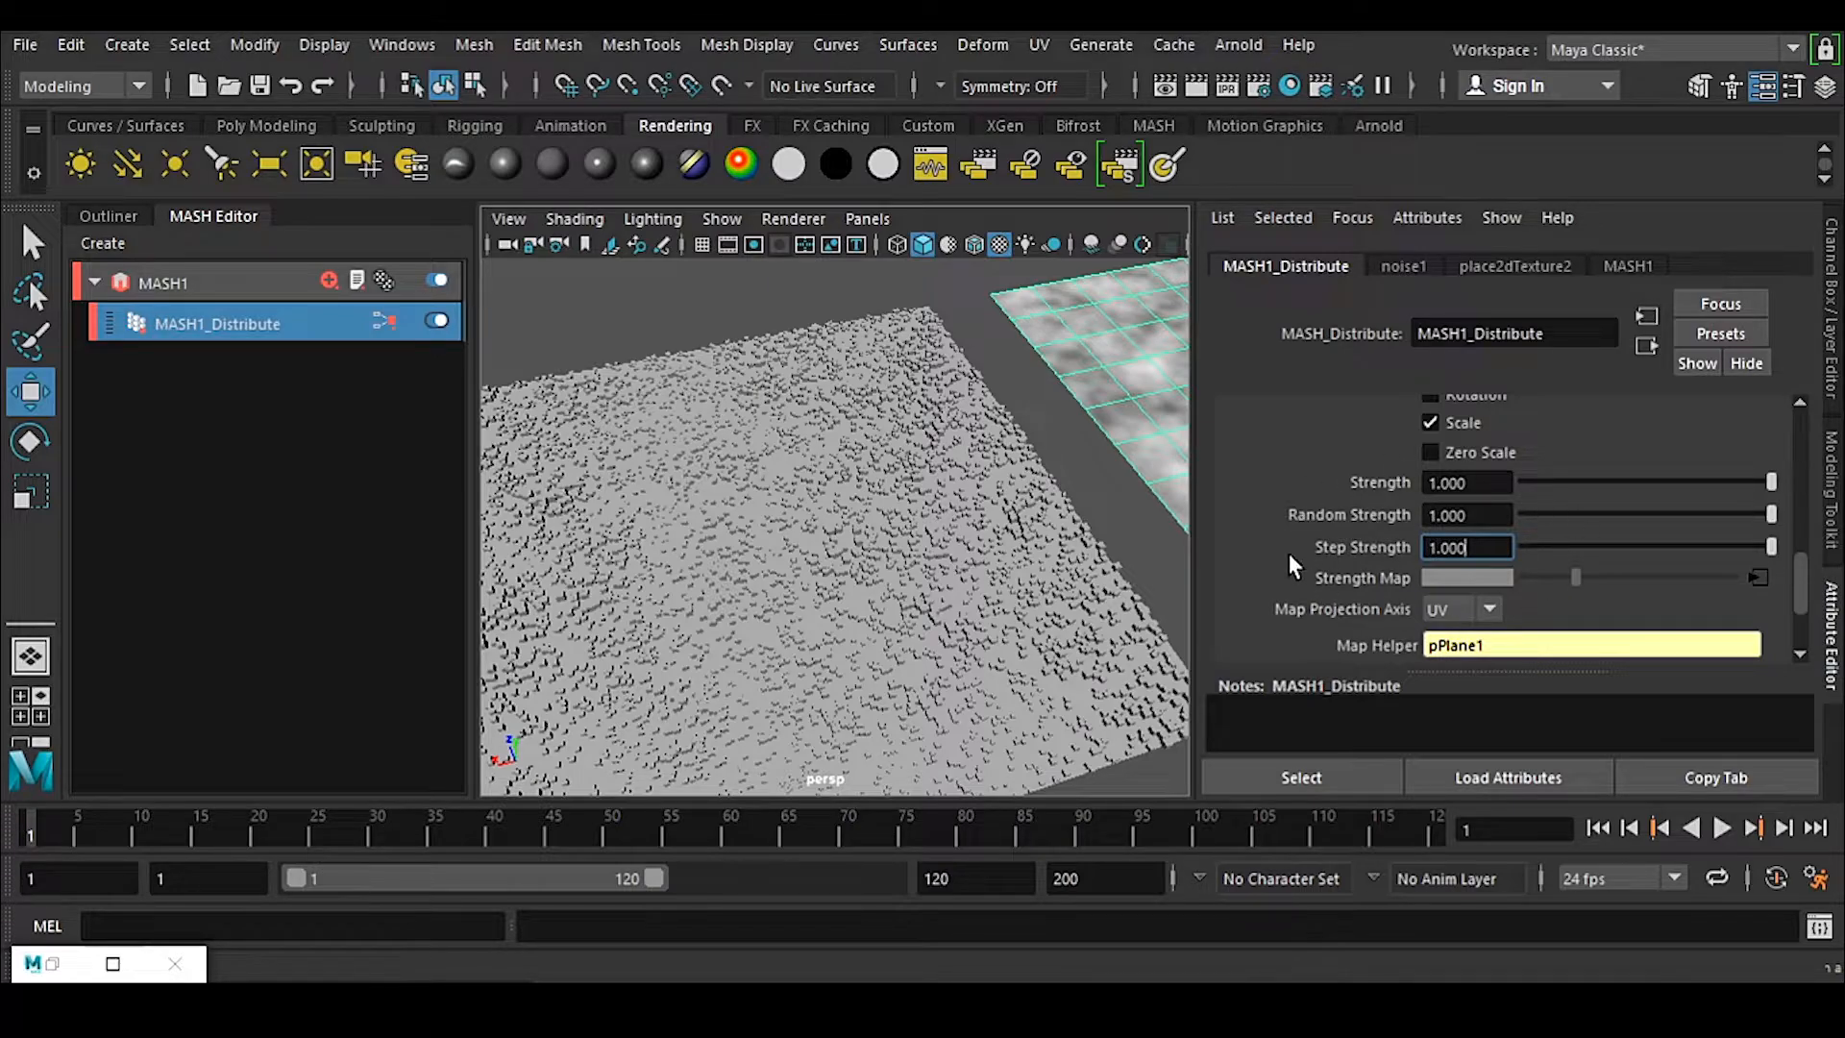
{"action": "scroll", "coordinate": [1288, 551], "scroll_direction": "up", "scroll_amount": 2}
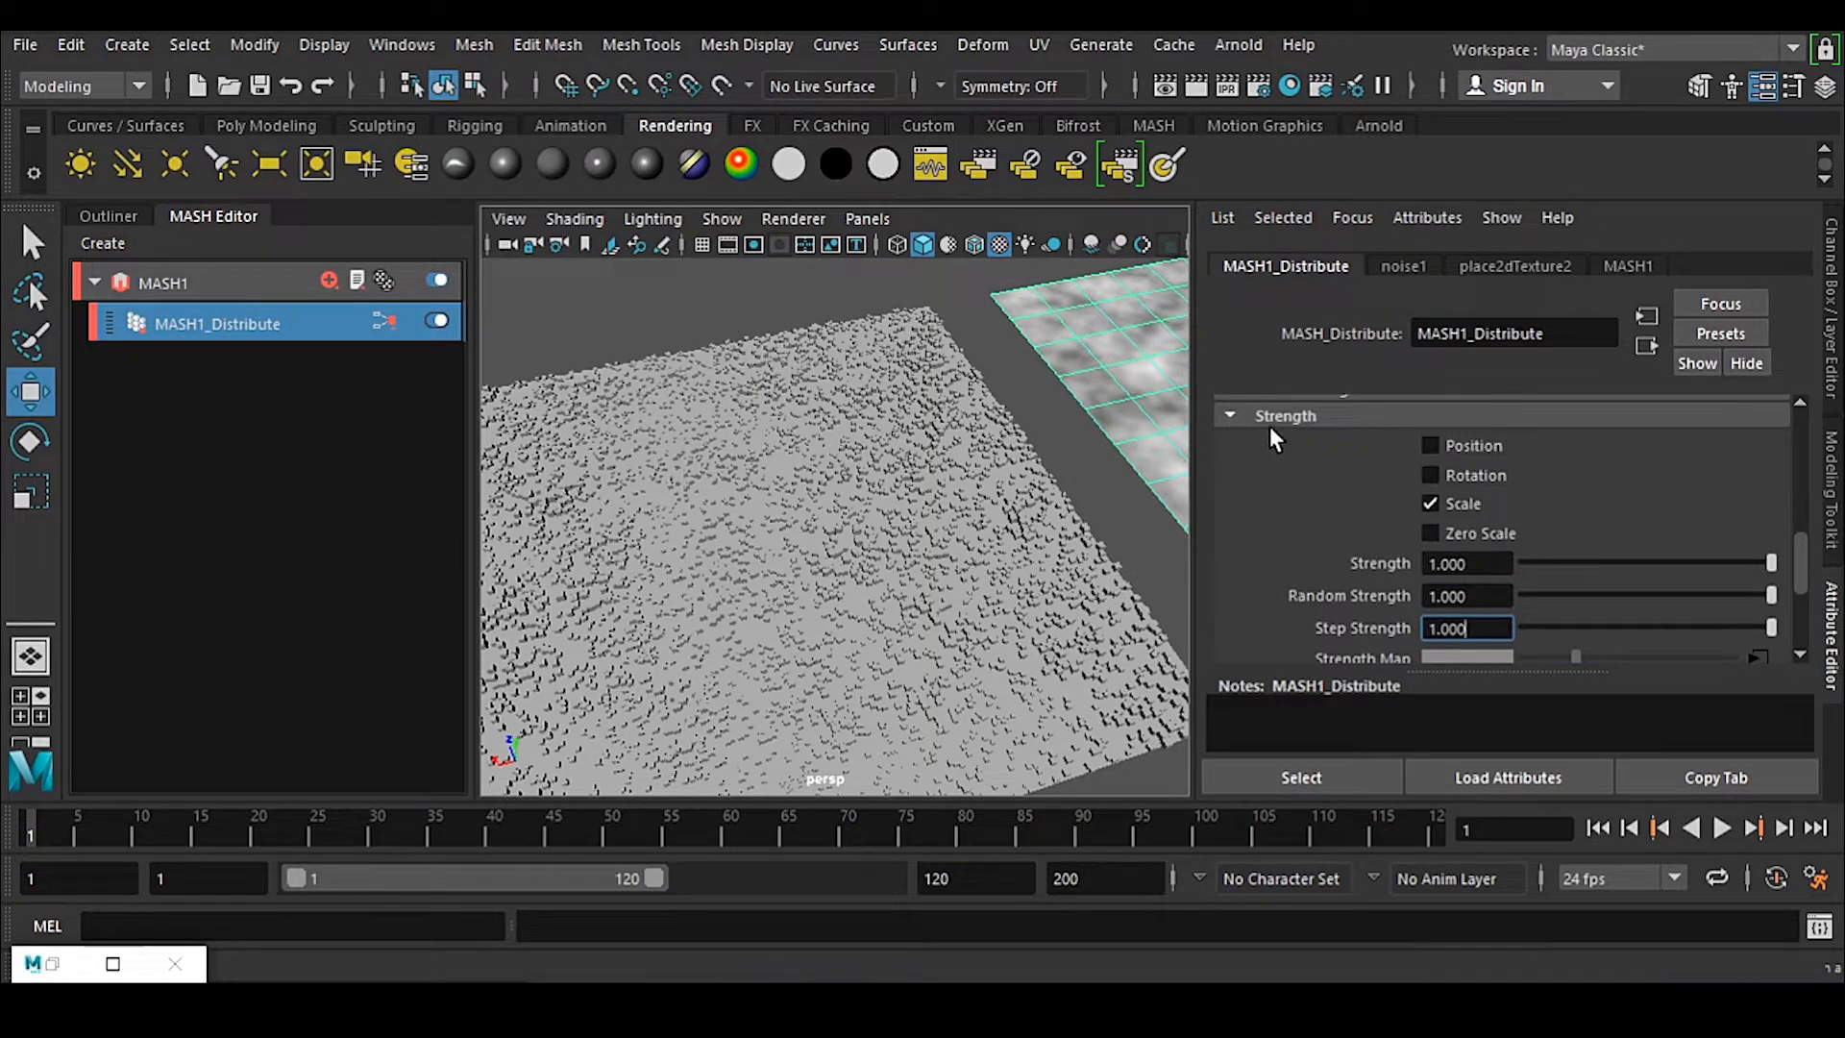